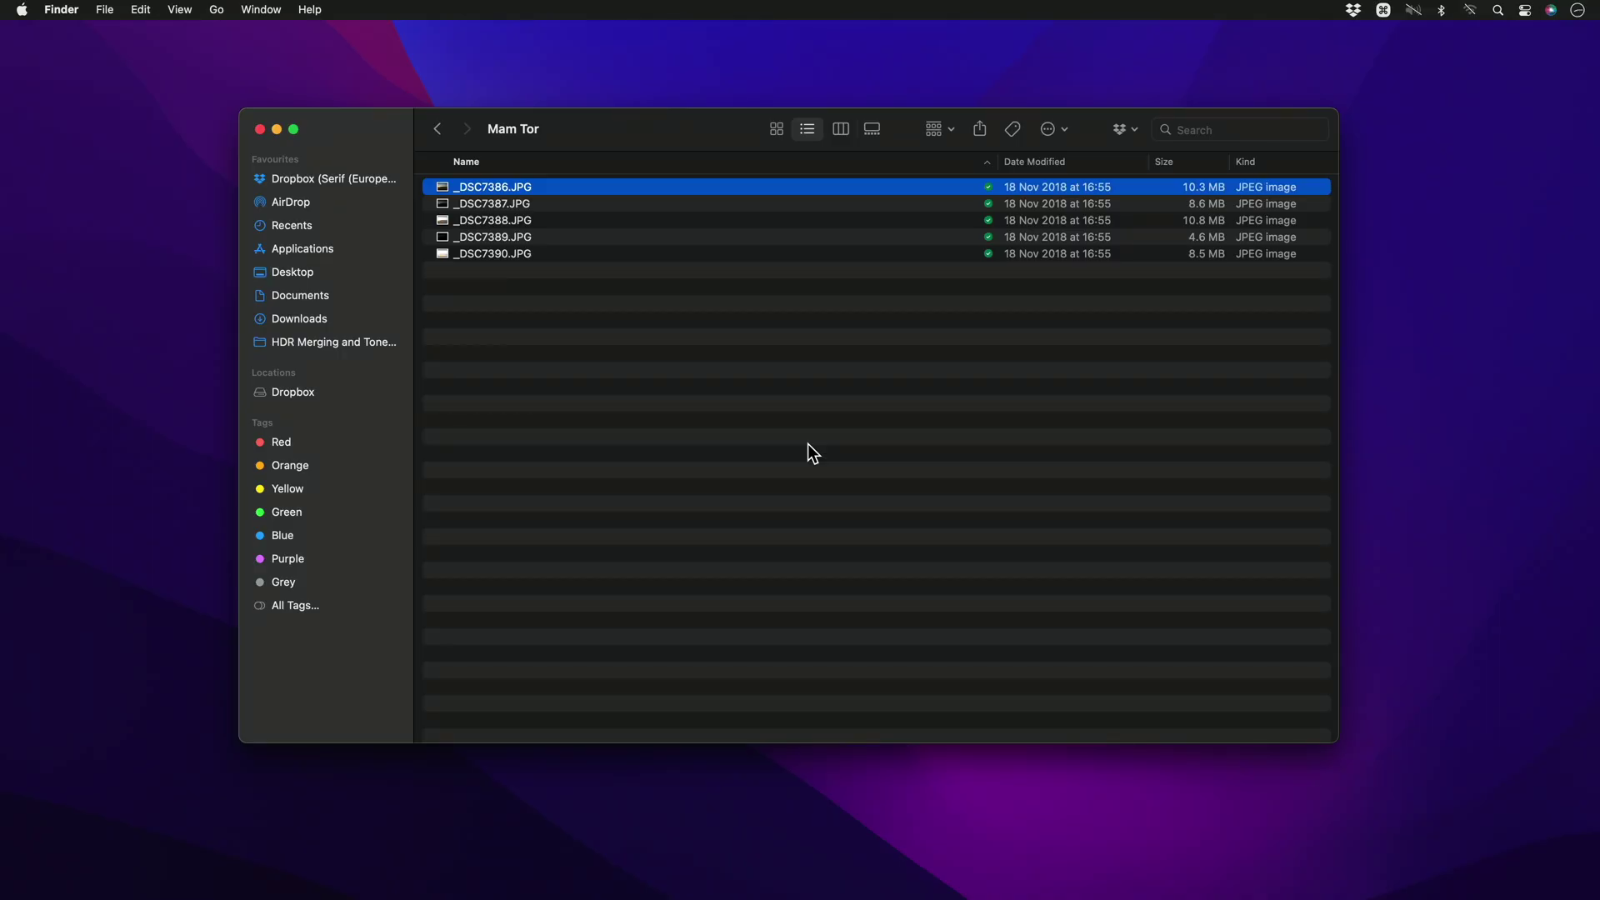
Quick Look through the Mam Tor exposures from _DSC7386.JPG onward, then switch to Affinity Photo 2.
key("space")
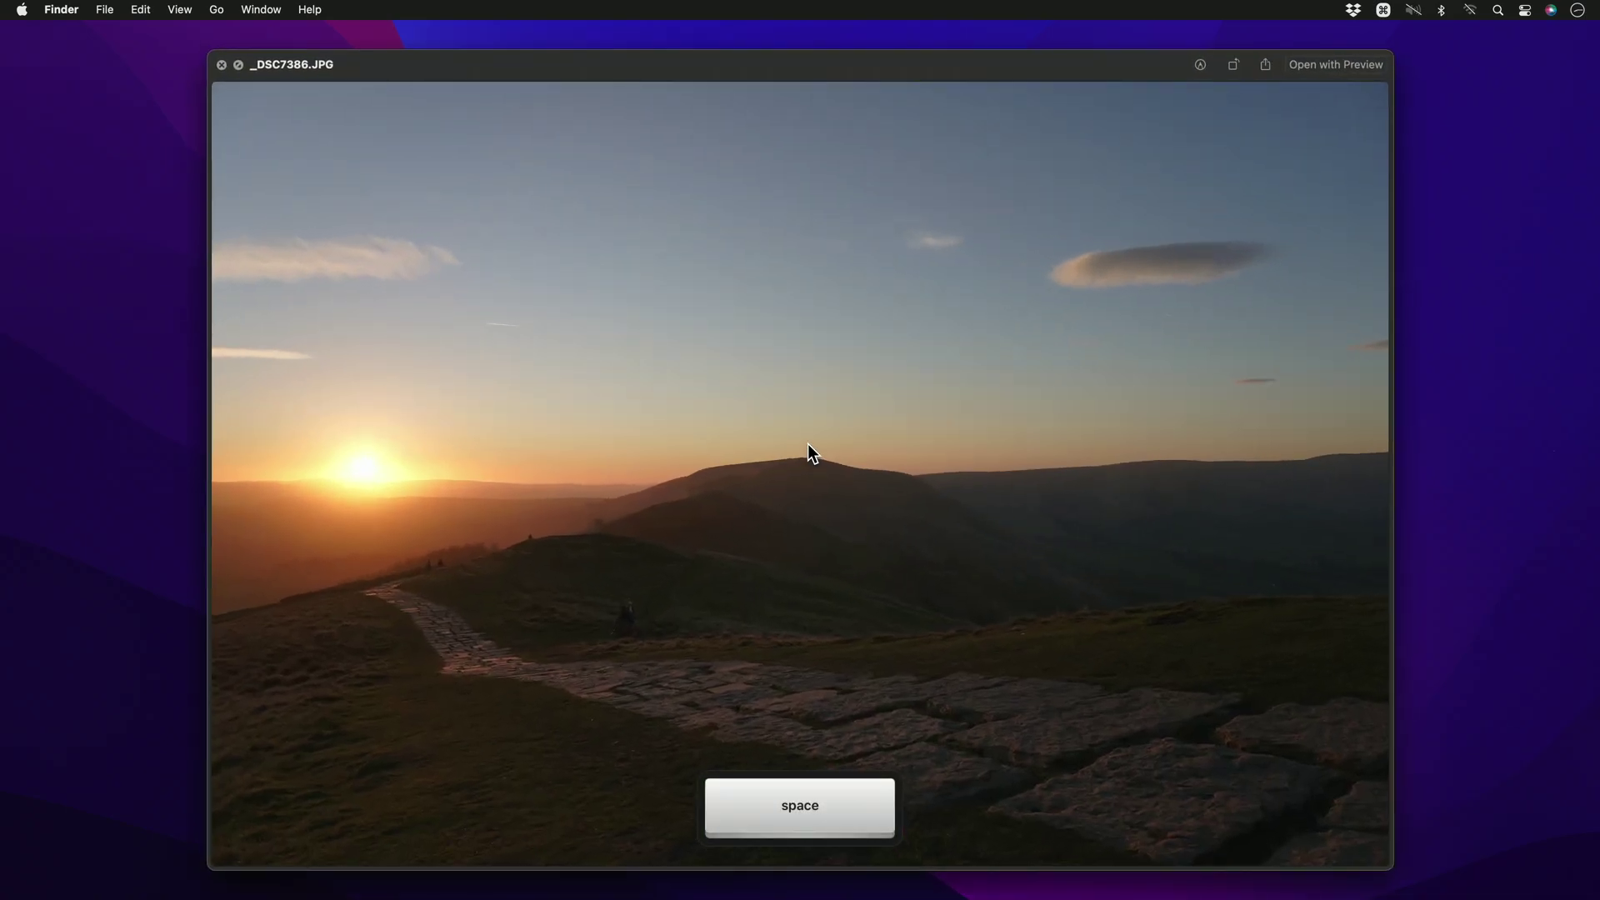
key("Down")
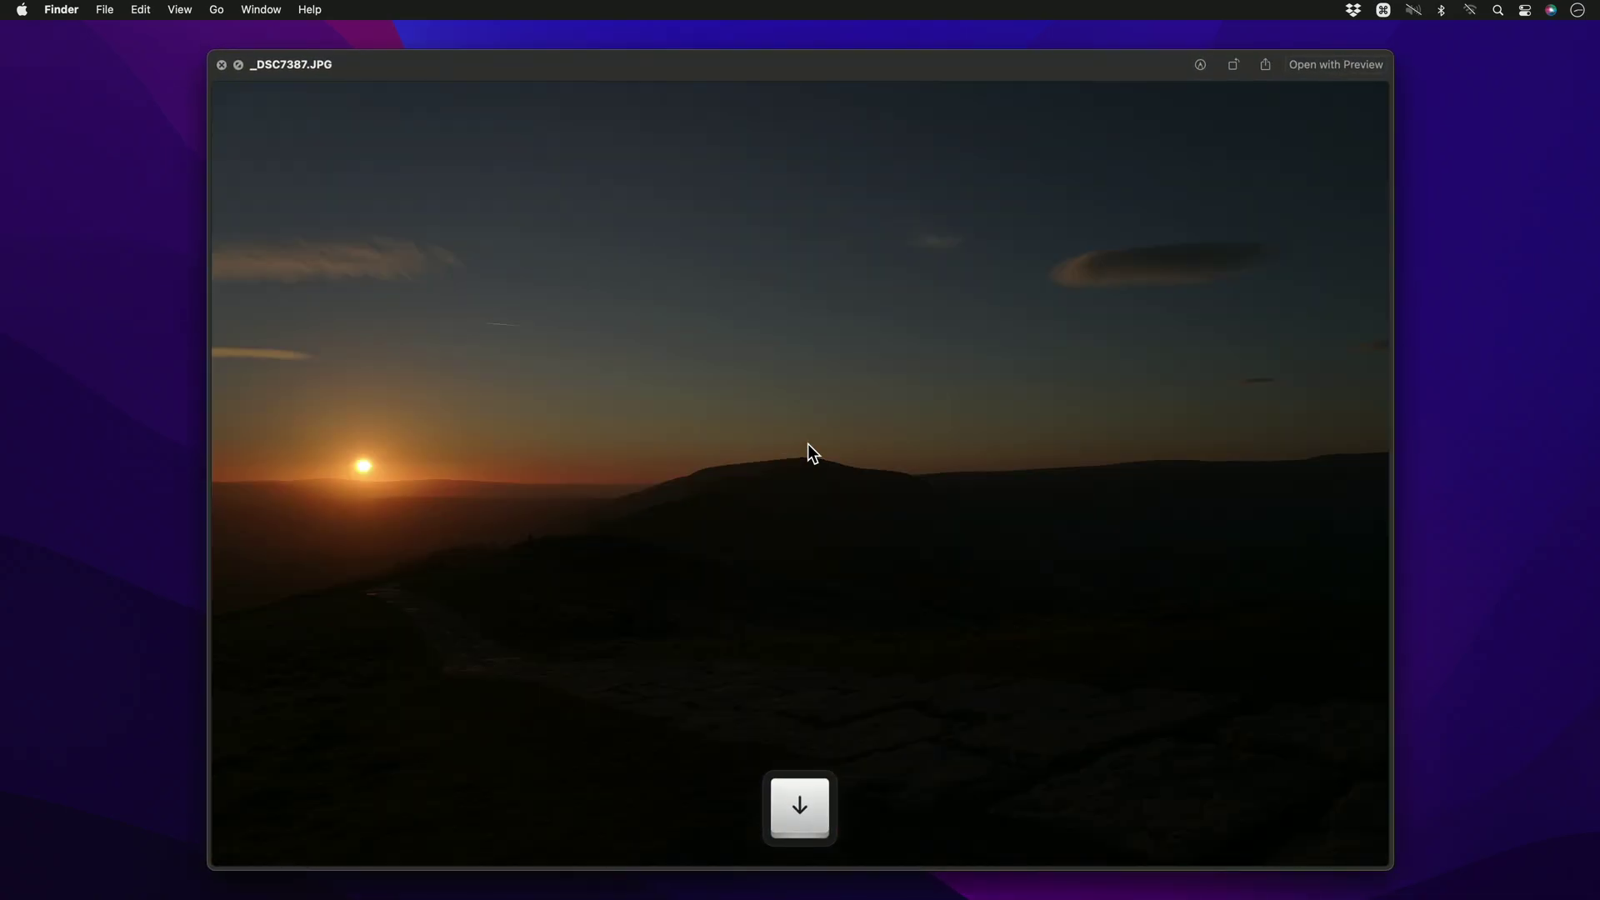
key("Down")
key("Down")
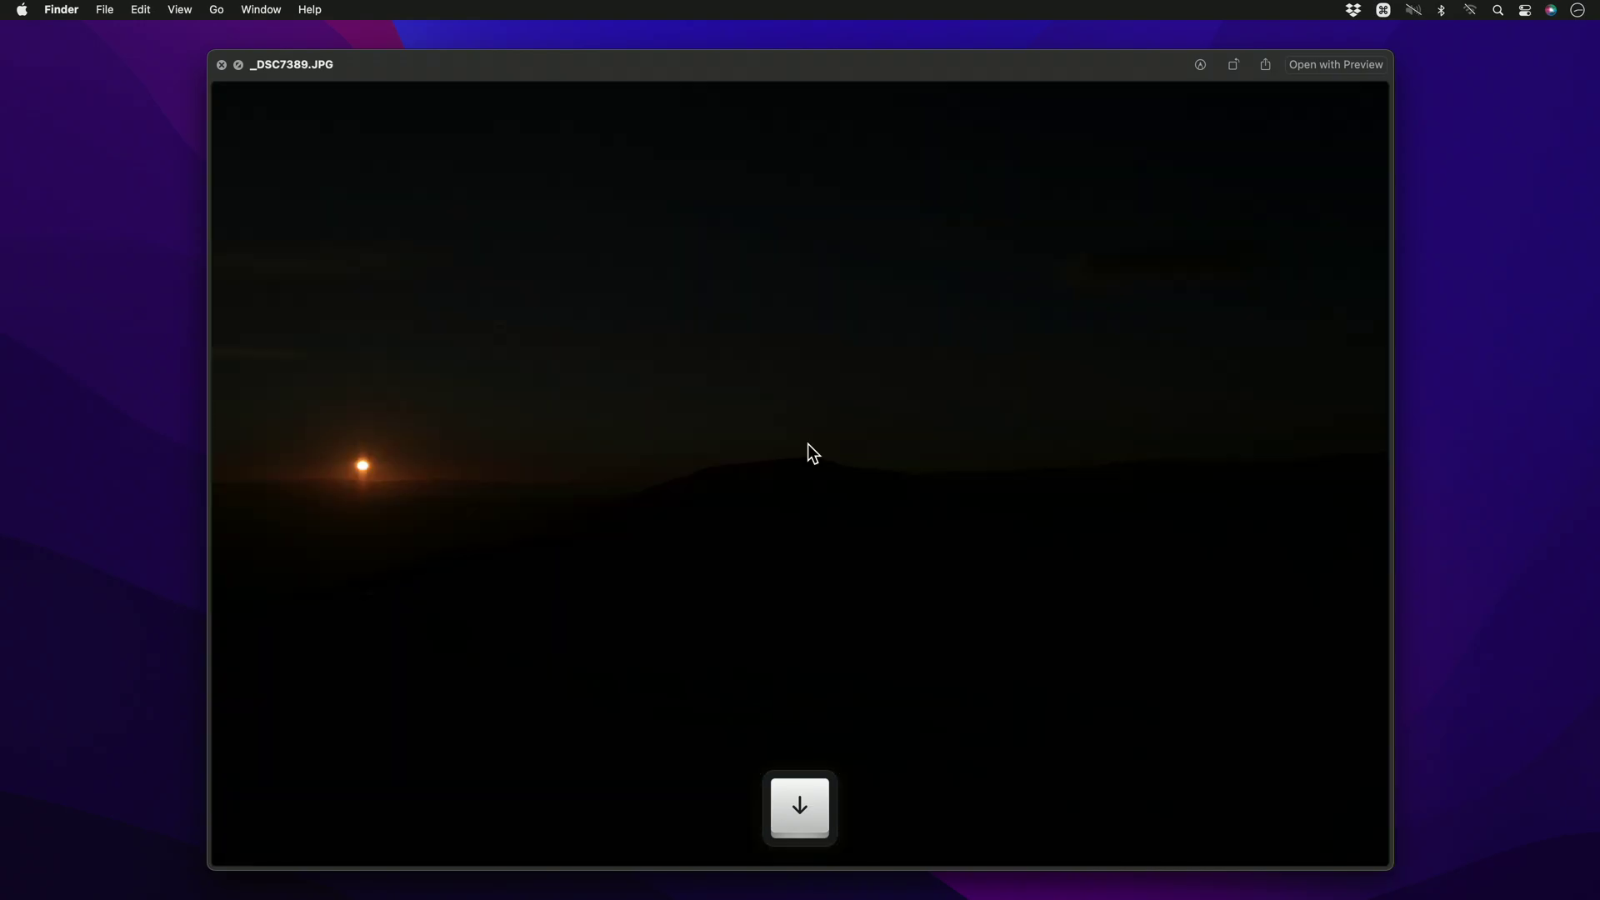
key("Down")
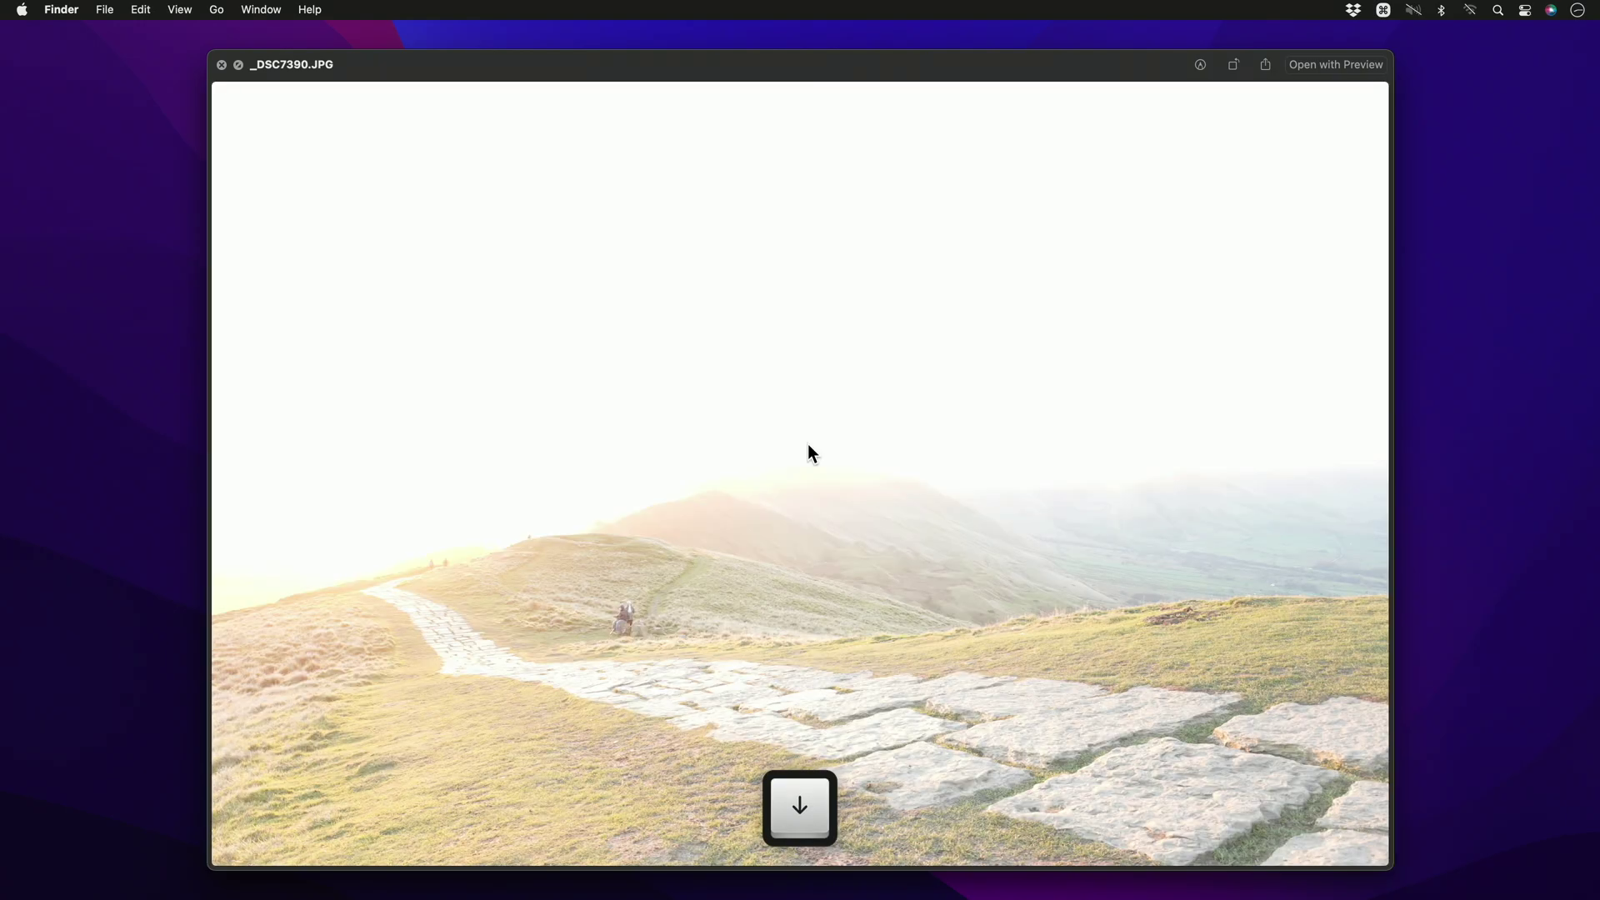
key("super+Tab")
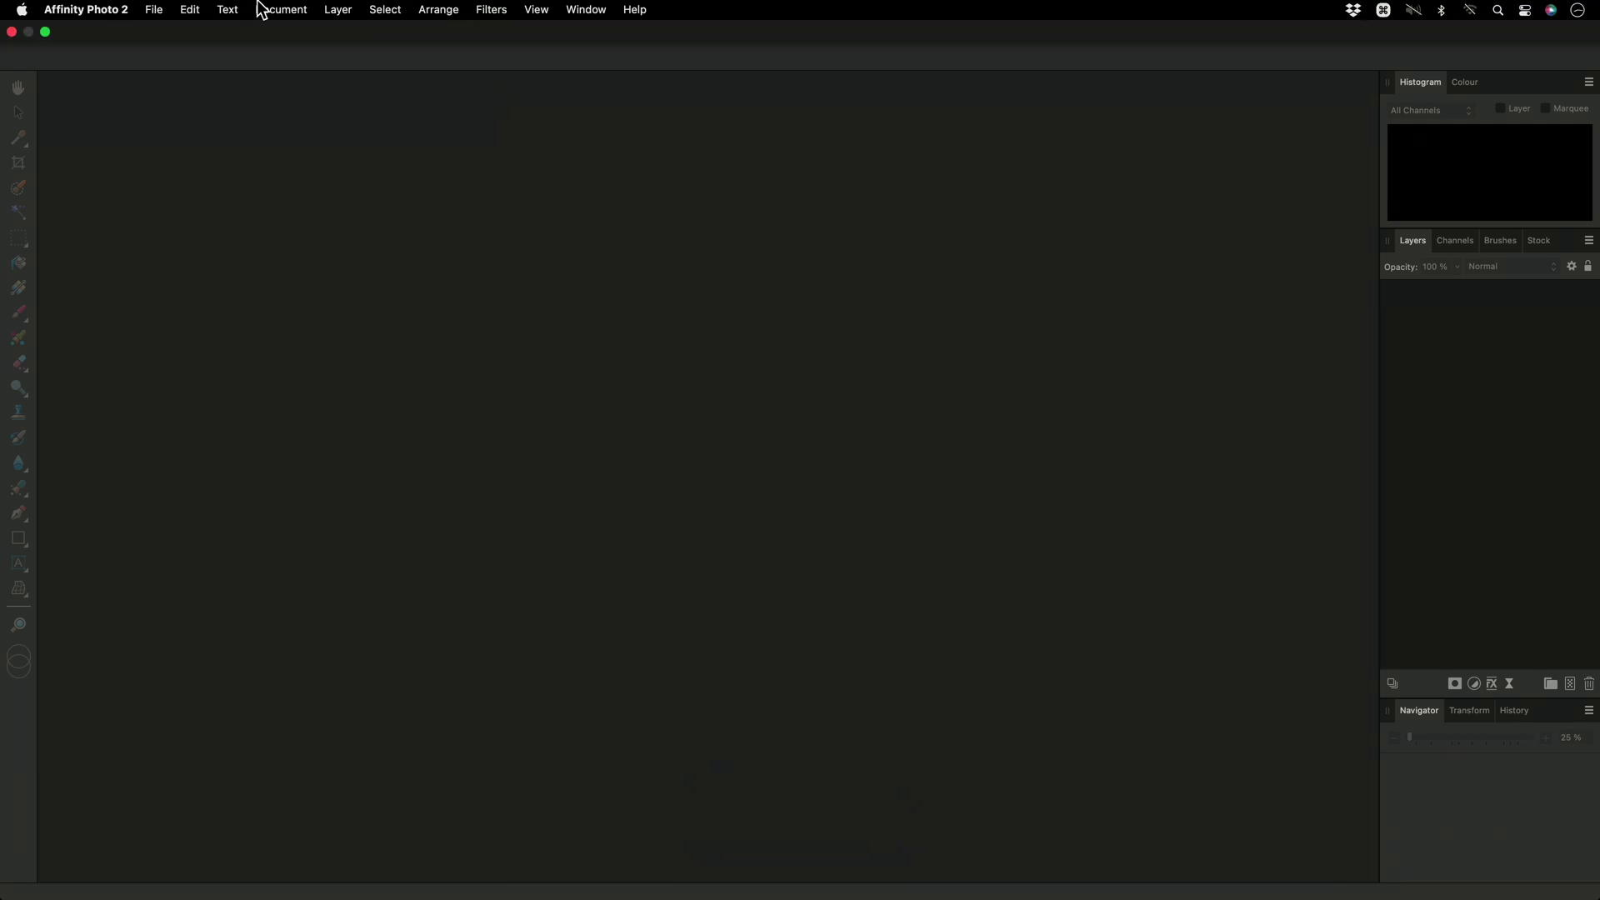
Build a New HDR Merge from _DSC7386–_DSC7390.JPG in the Mam Tor folder and run it.
left_click(157, 9)
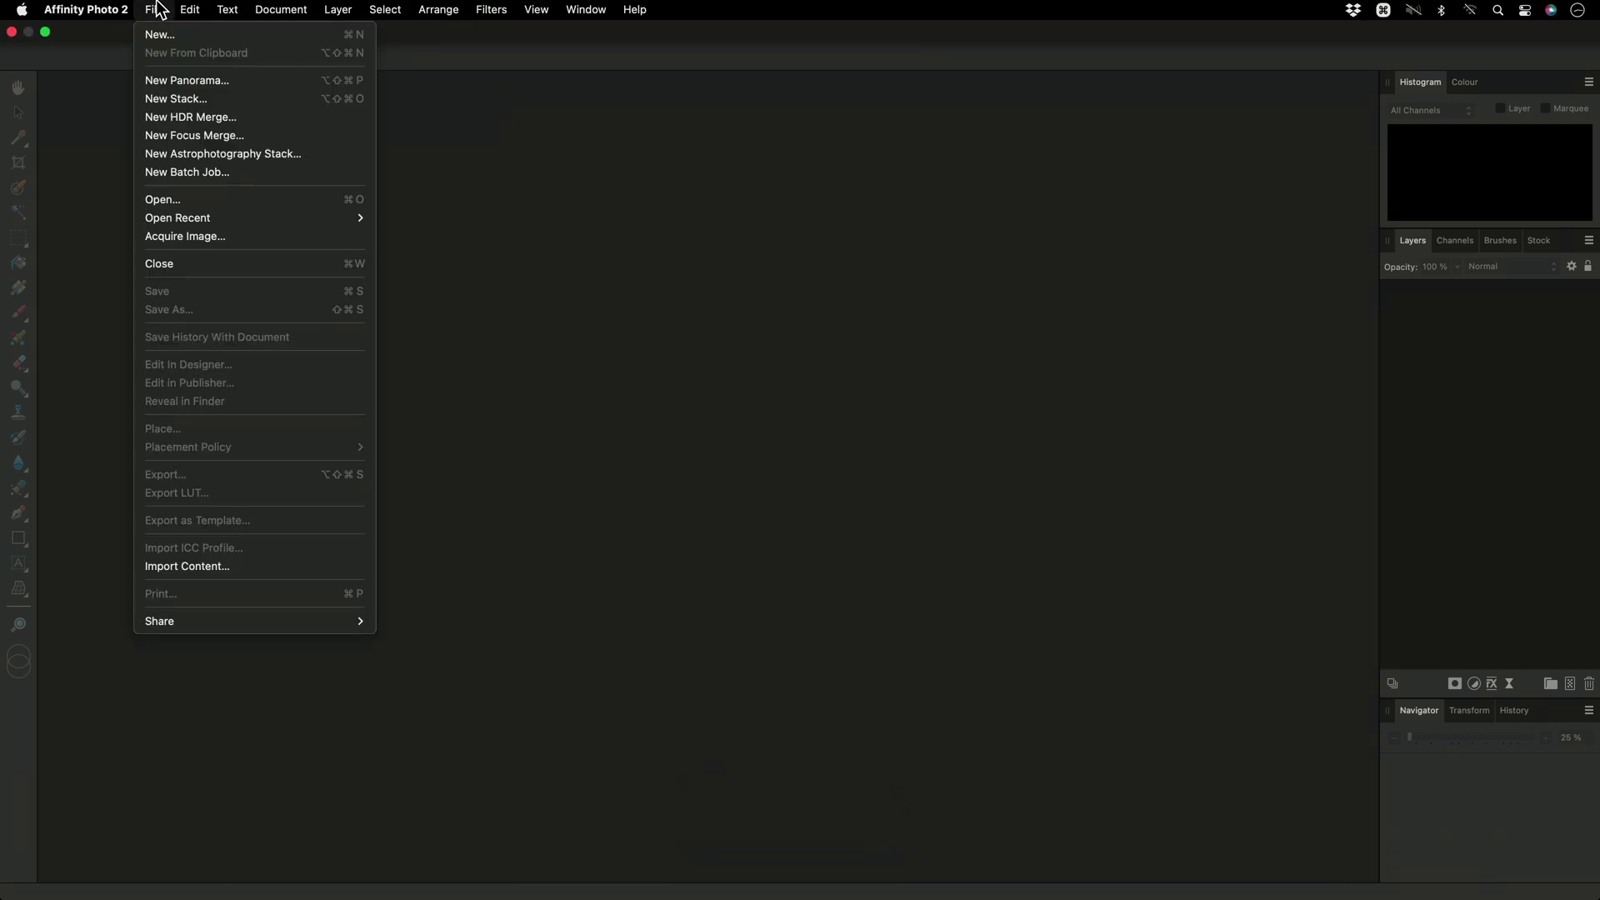
left_click(251, 123)
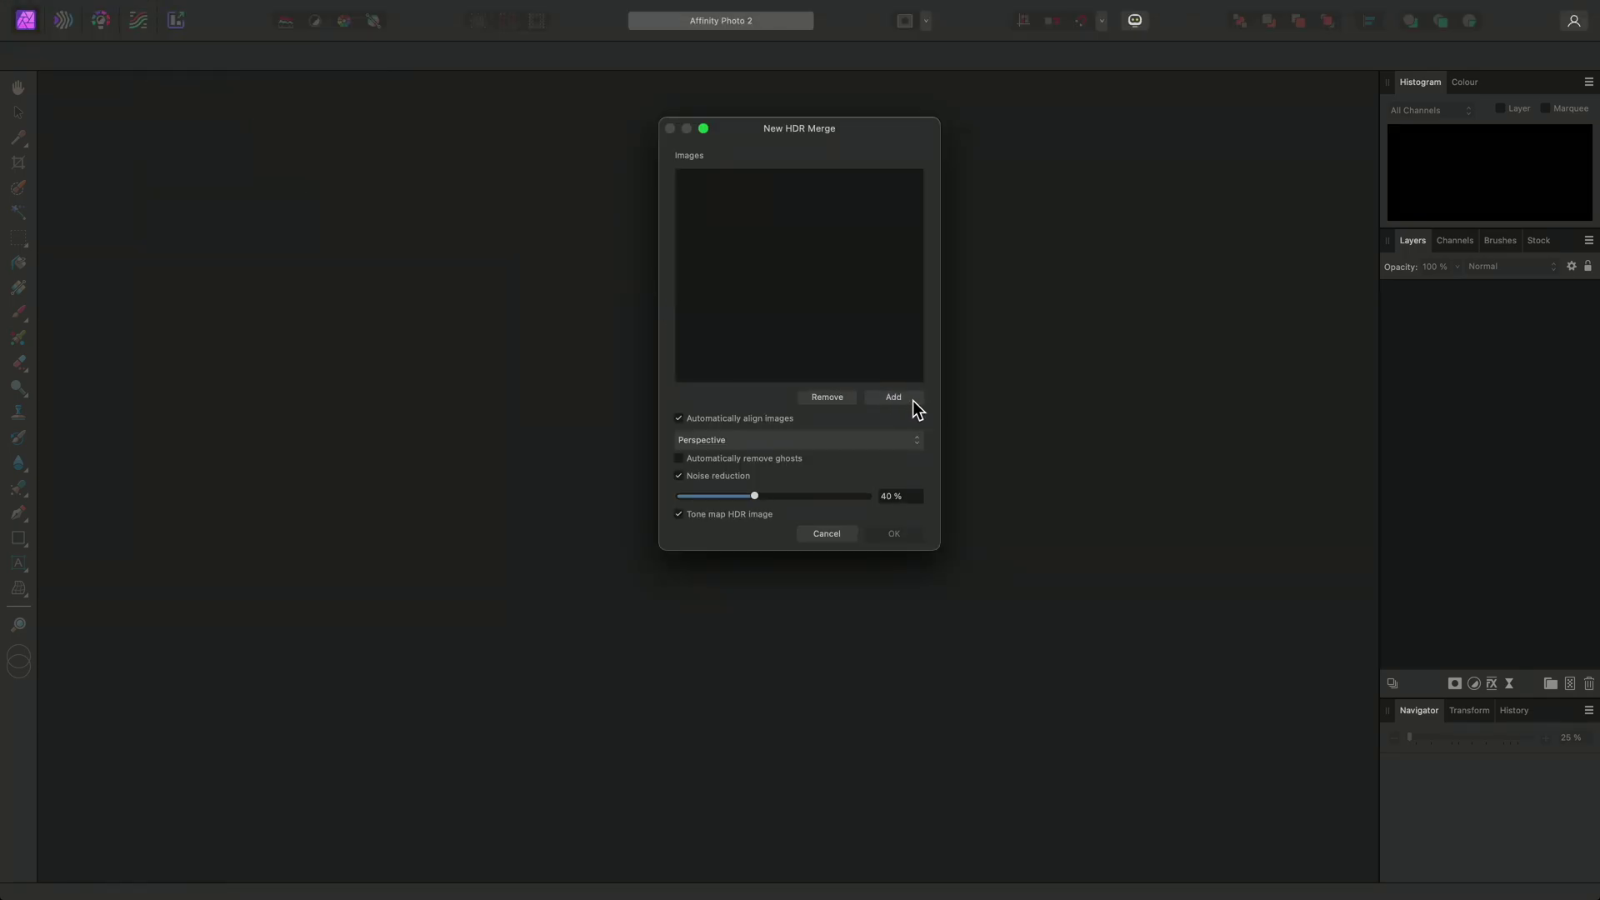
left_click(908, 399)
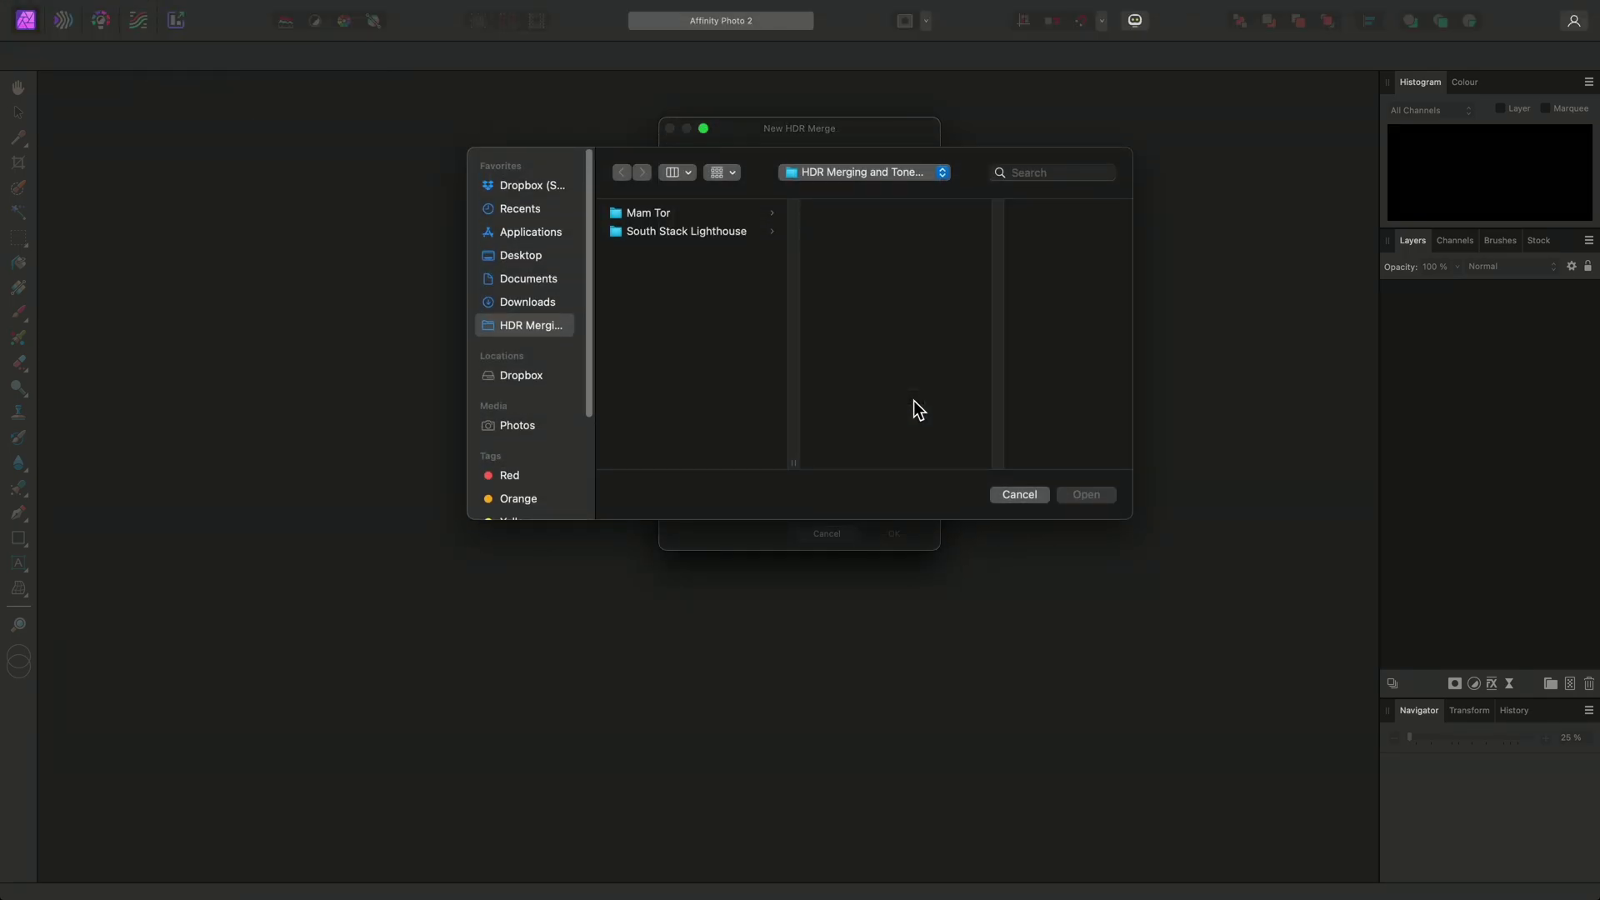
left_click(748, 208)
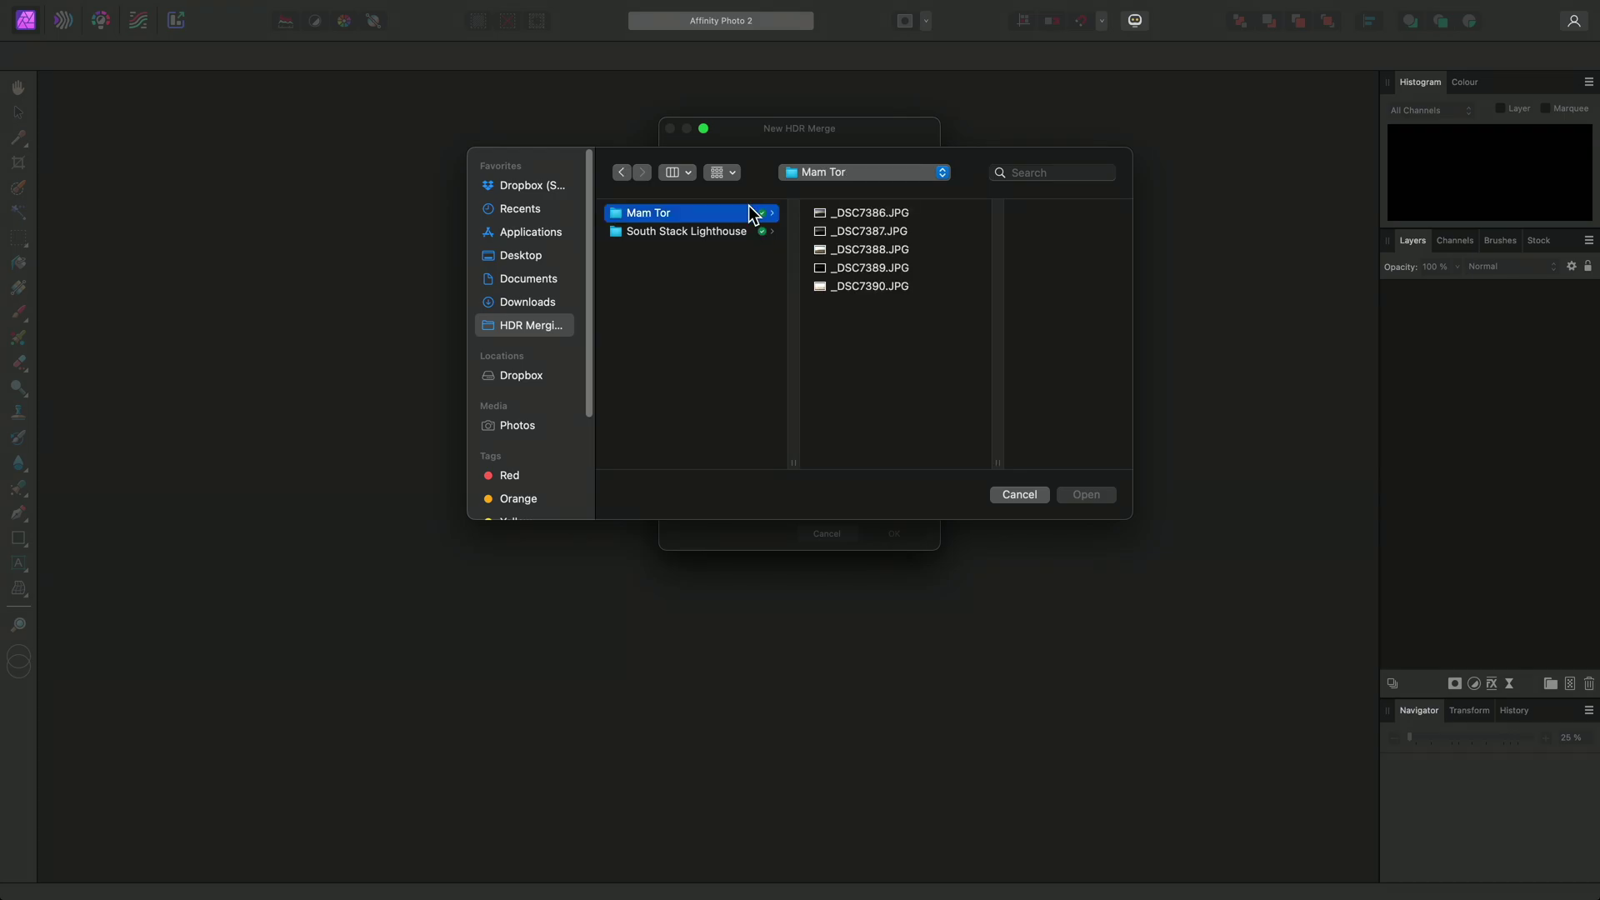
left_click(873, 212)
left_click(833, 287, "shift")
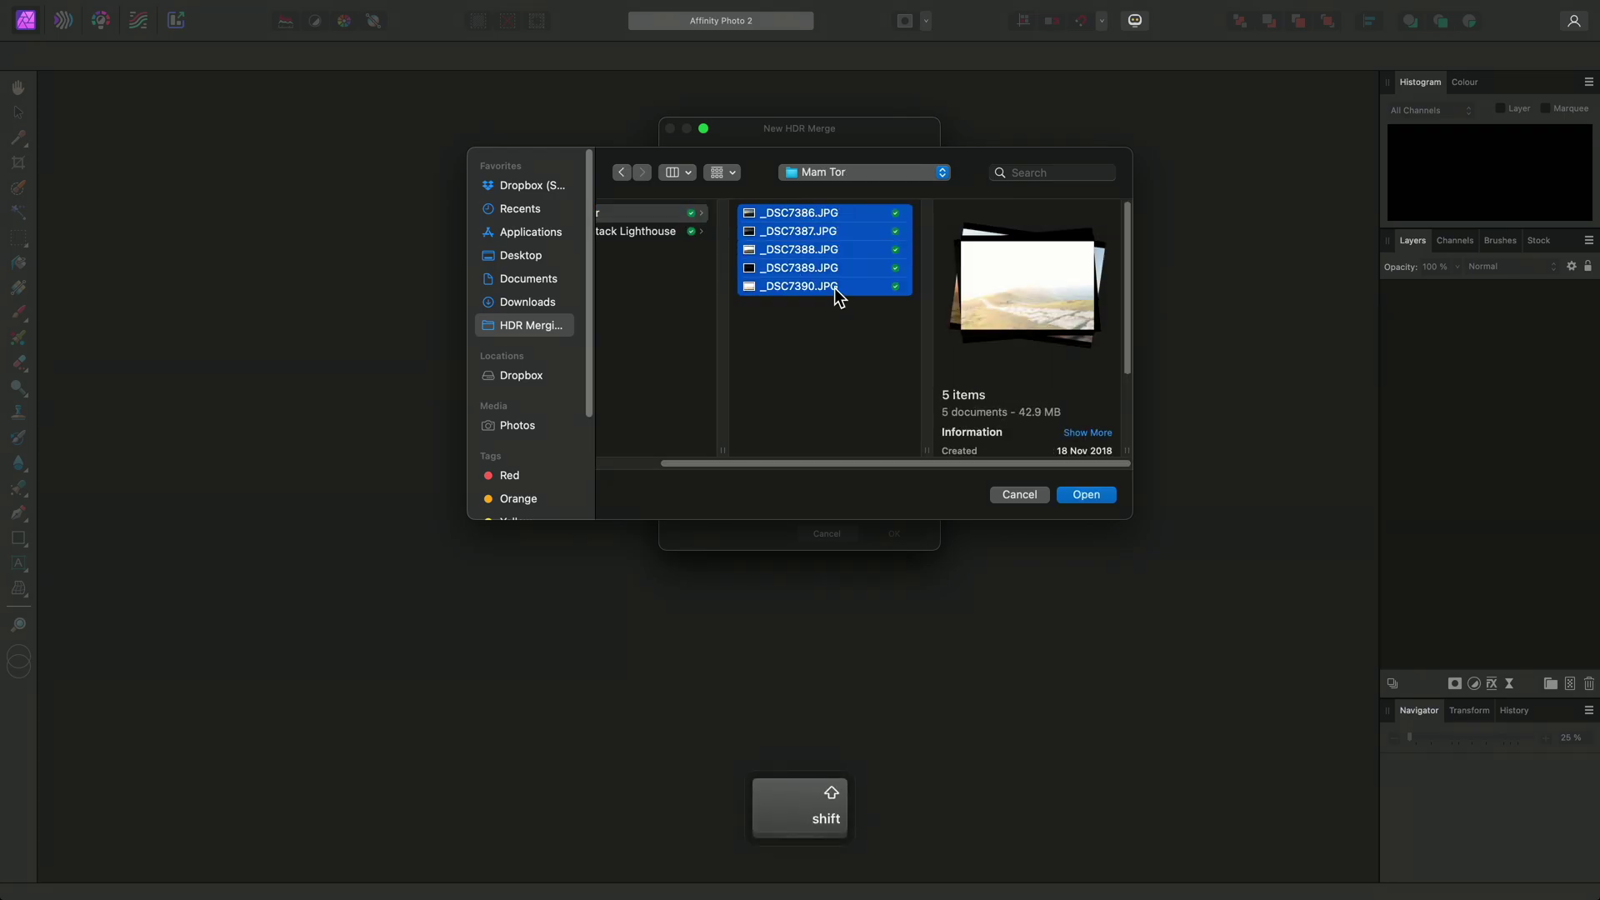
left_click(1073, 491)
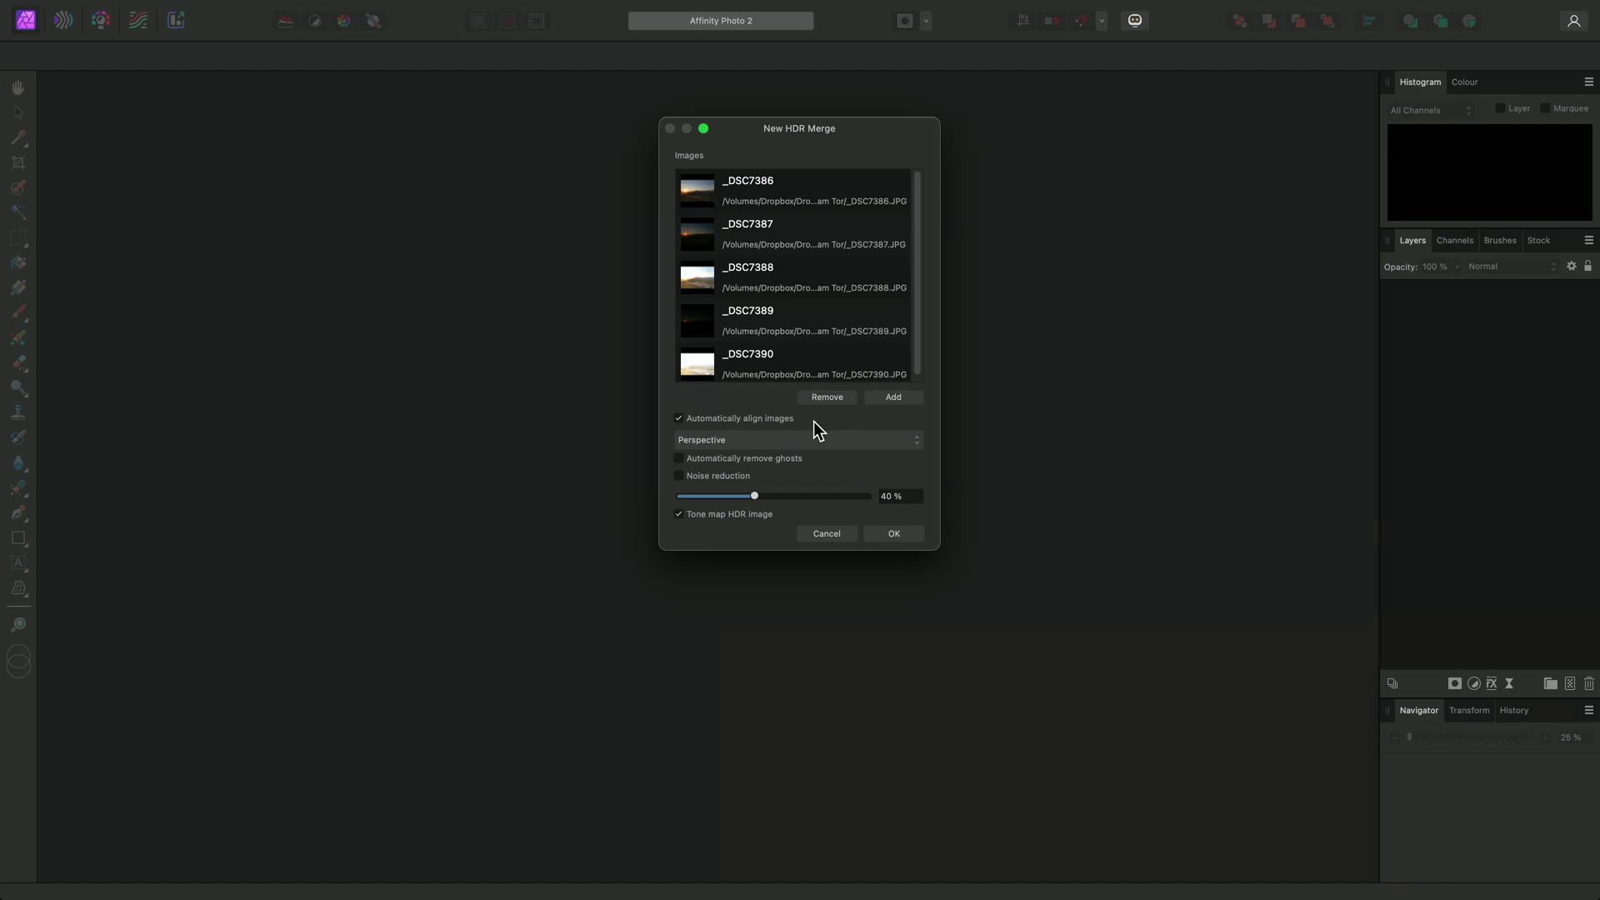
left_click(896, 535)
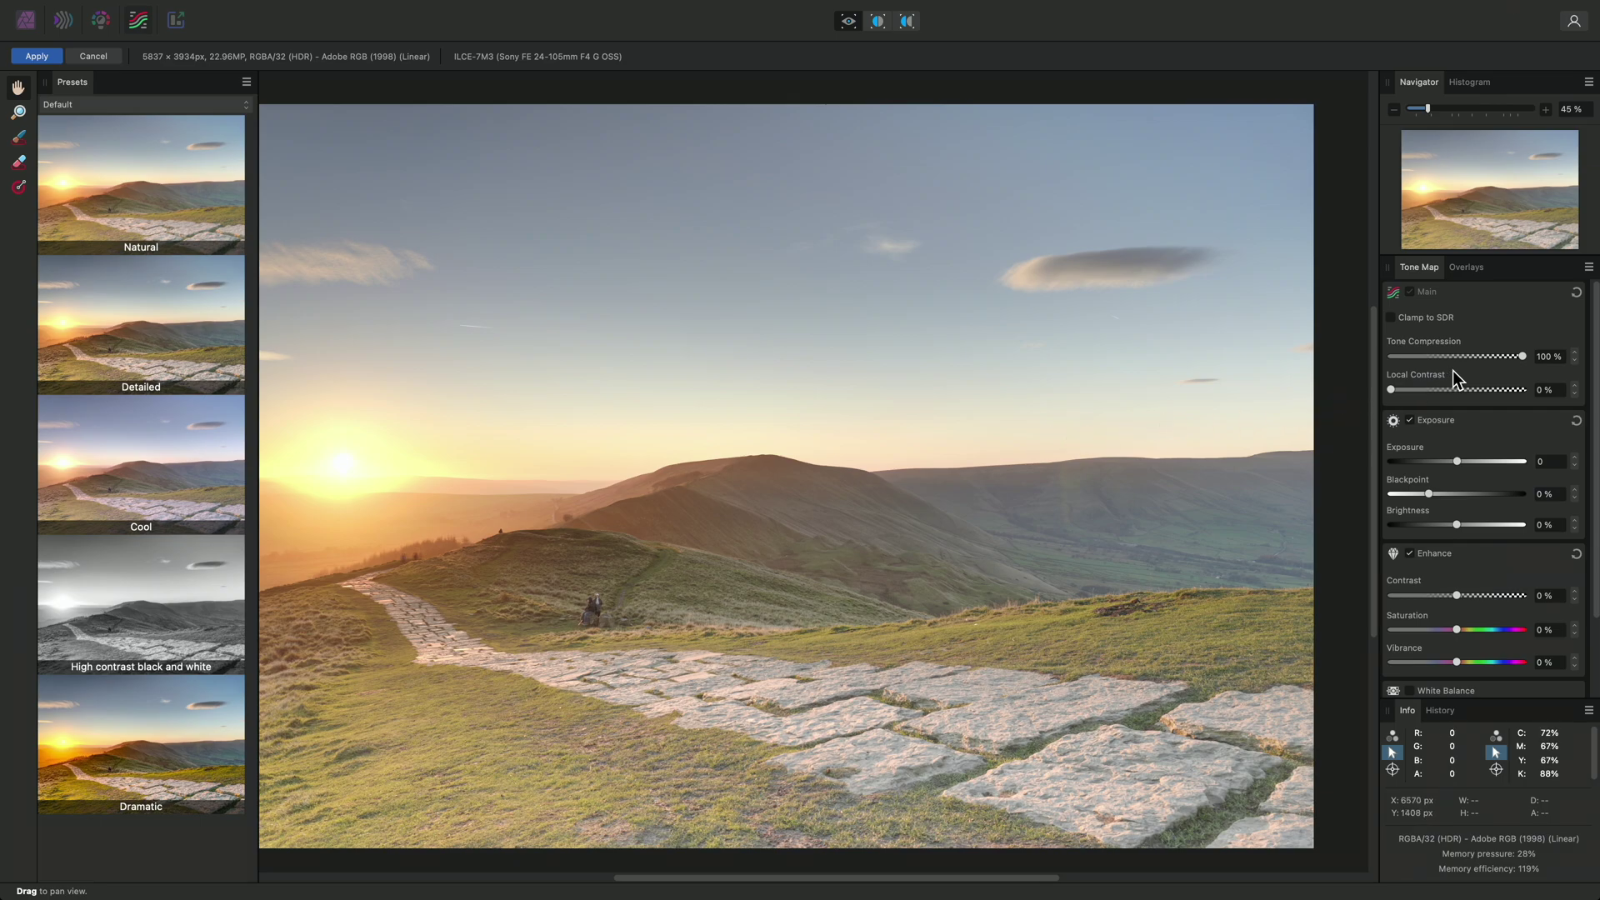
Experiment with Tone Compression and Local Contrast, ending at 100% compression and 13% local contrast.
mouse_move(1523, 355)
left_mouse_down()
mouse_move(1382, 357)
mouse_move(1538, 369)
left_mouse_up()
left_click_drag(1394, 389, 1516, 393)
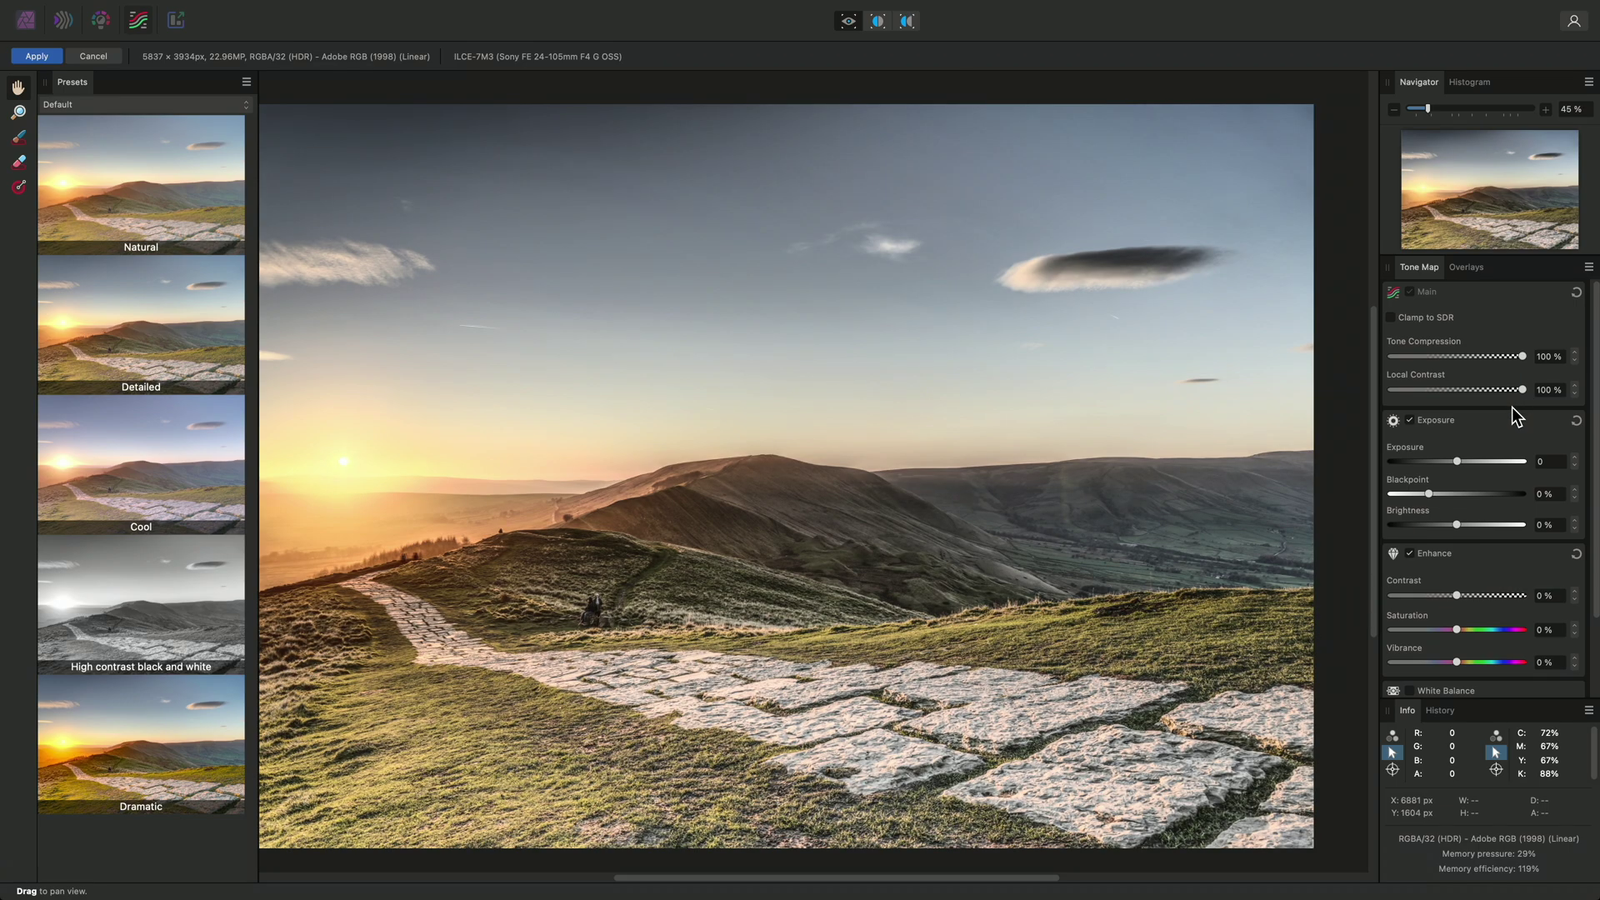
left_click_drag(1522, 356, 1472, 390)
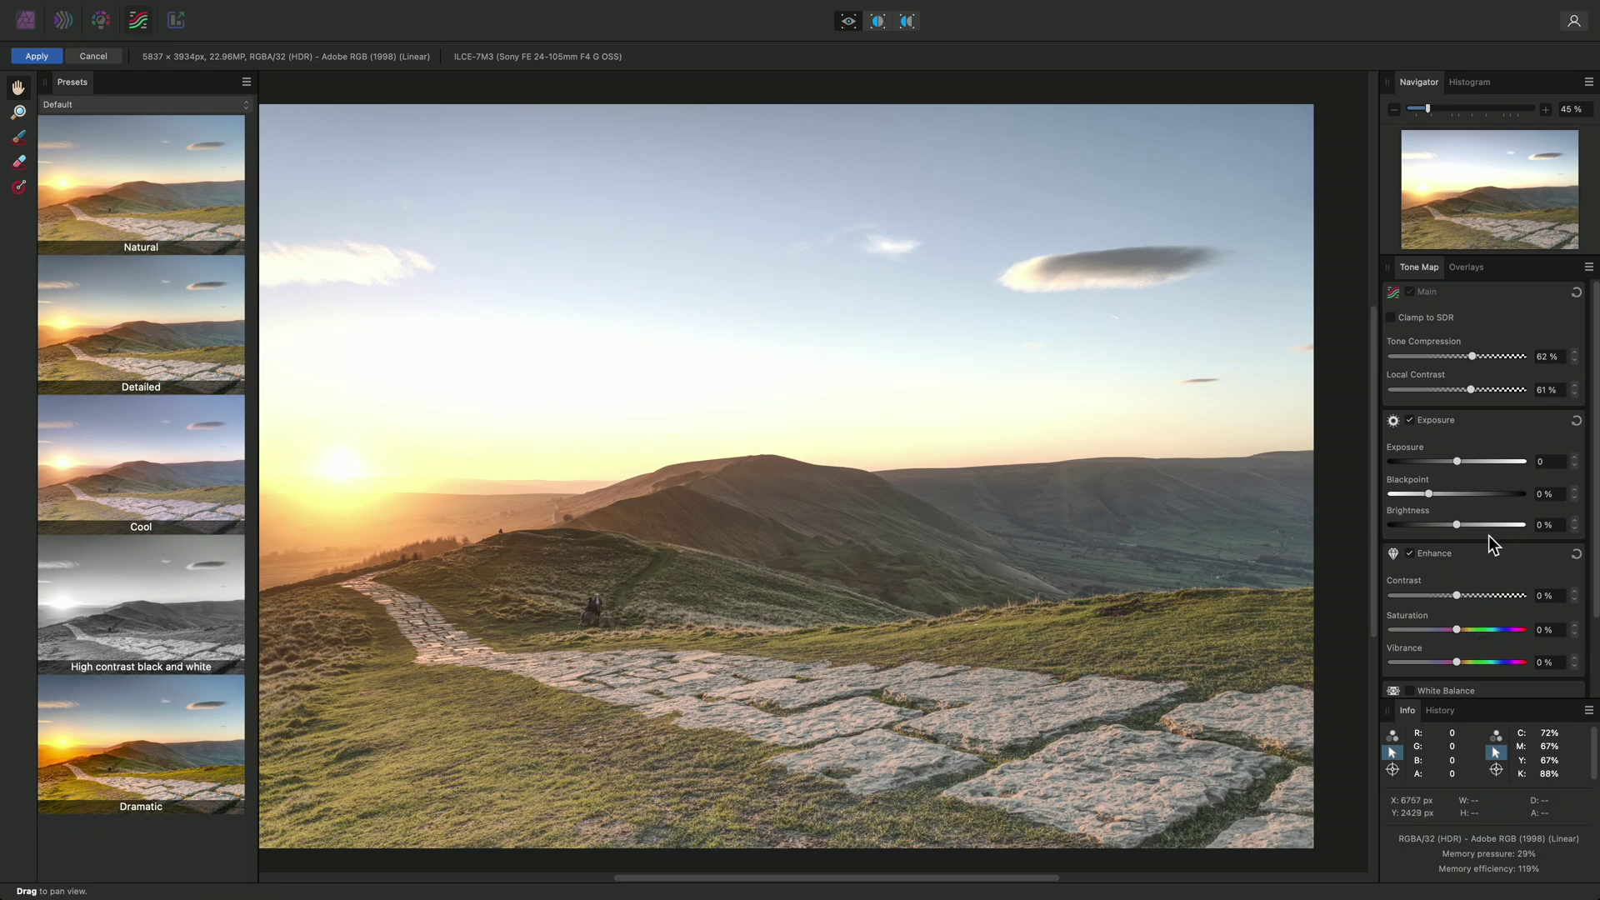
left_click_drag(1471, 390, 1408, 389)
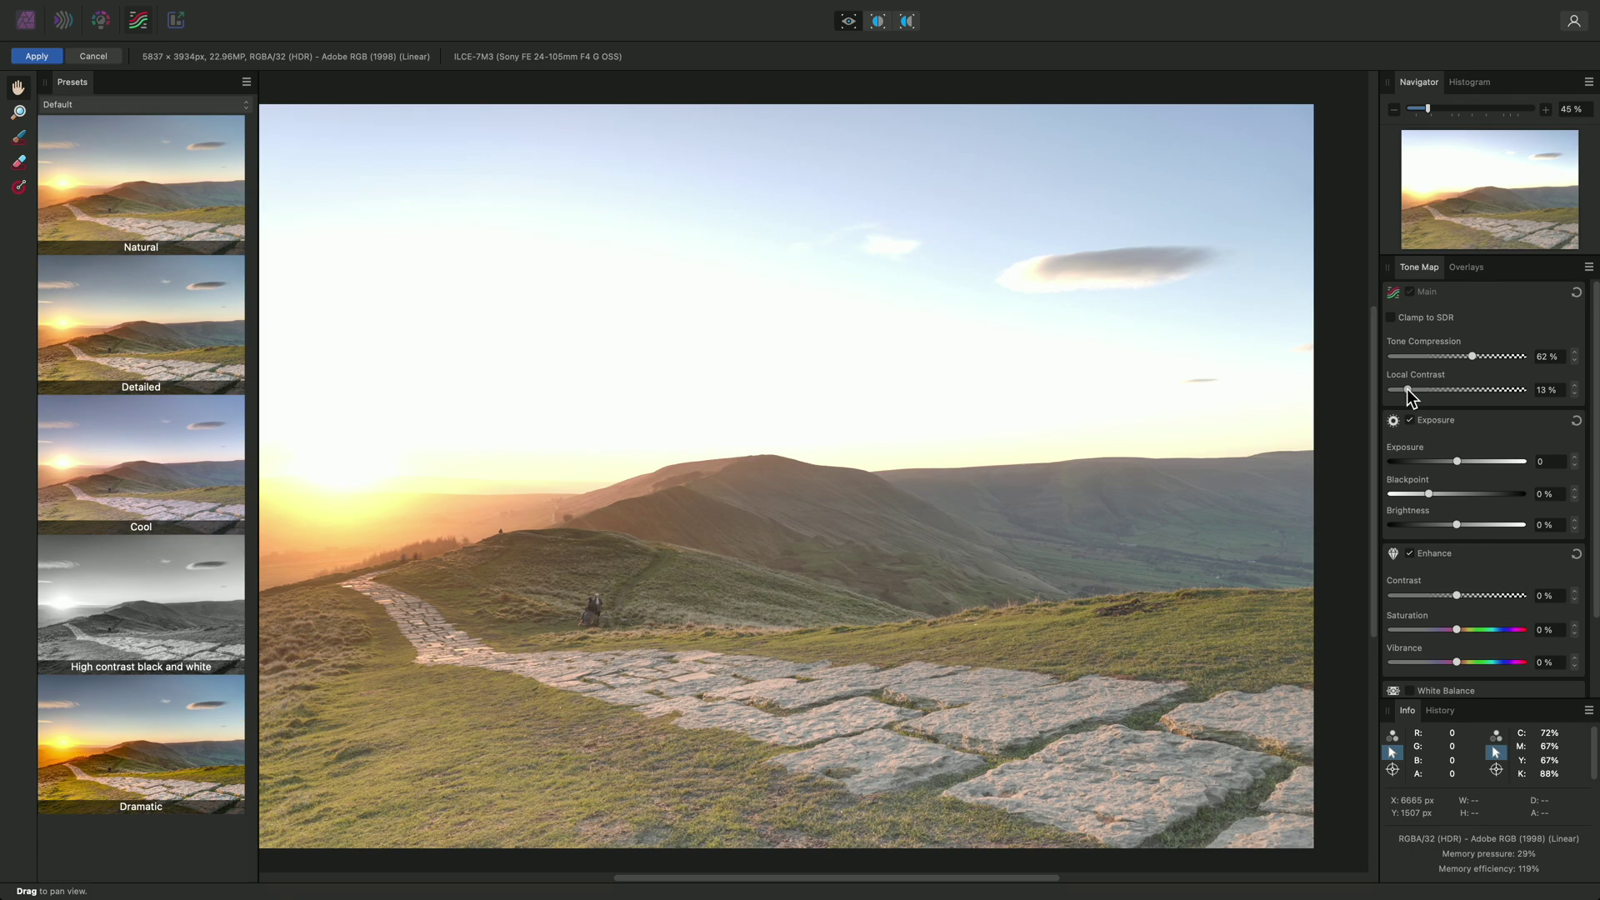
left_click_drag(1471, 356, 1546, 358)
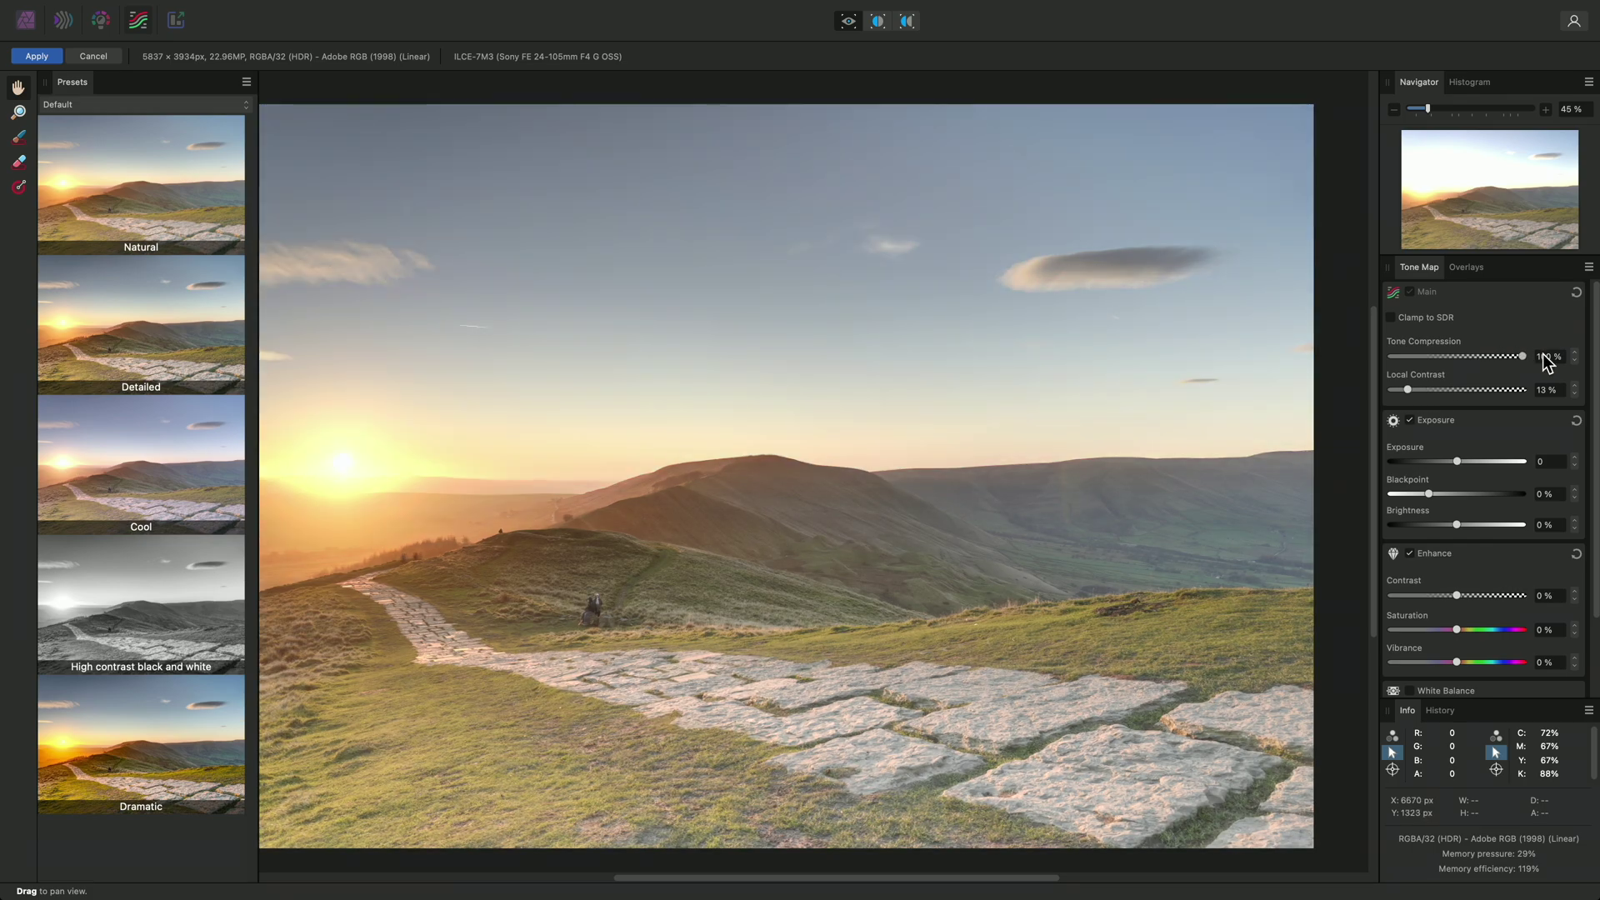
Enable Shadows & Highlights with Highlights at -63%, then enable the Curves section.
scroll(1488, 433, "down", 3)
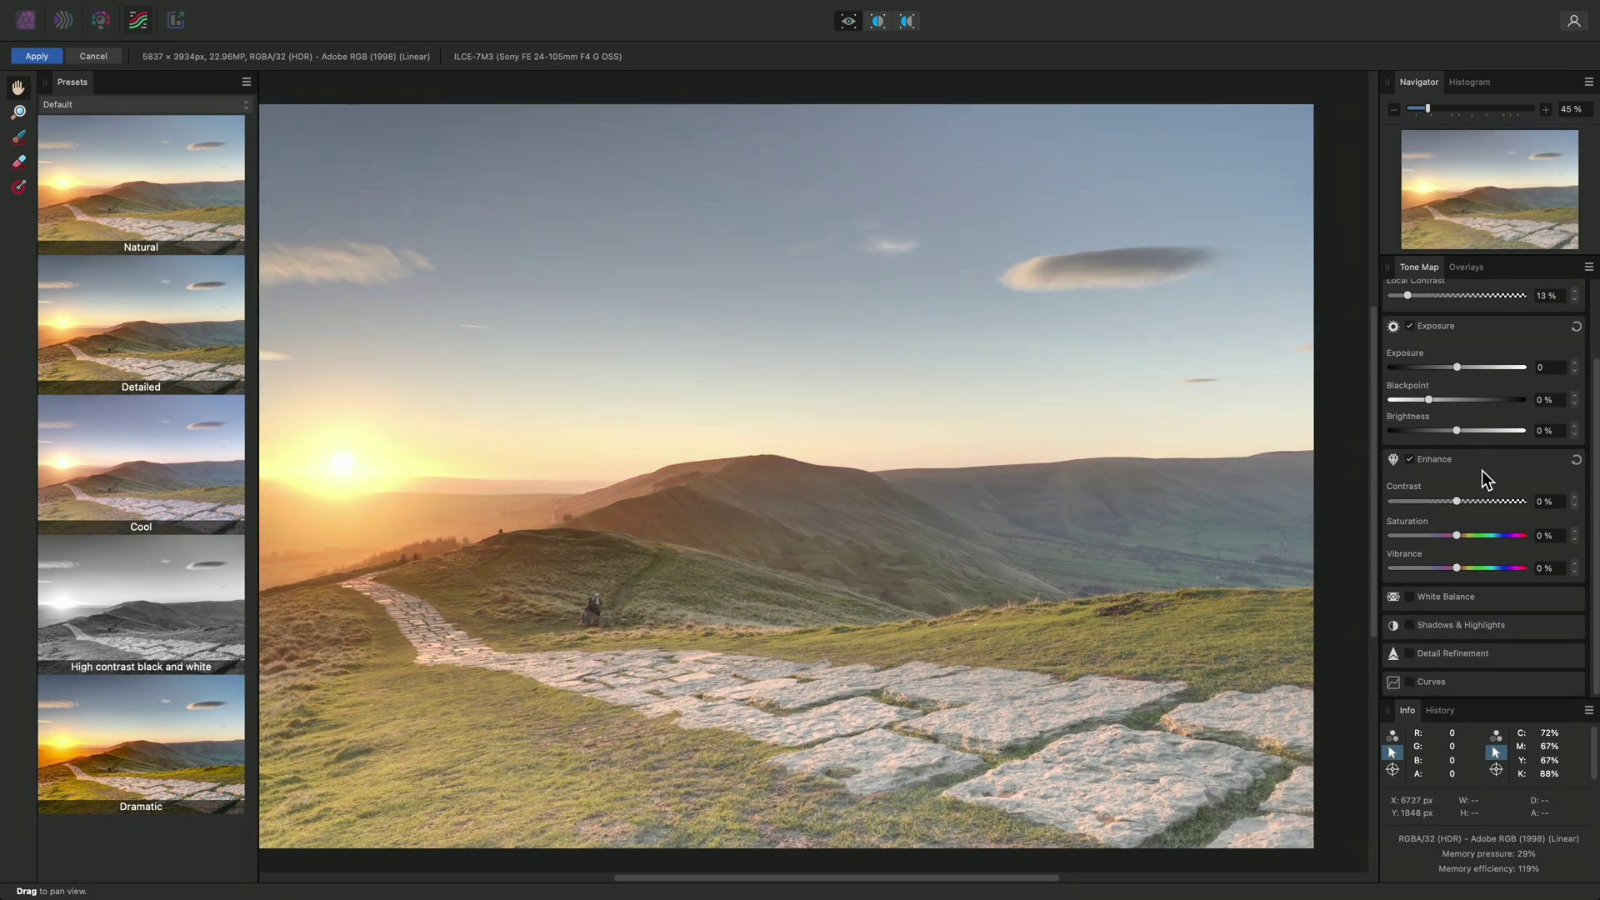
left_click(1472, 623)
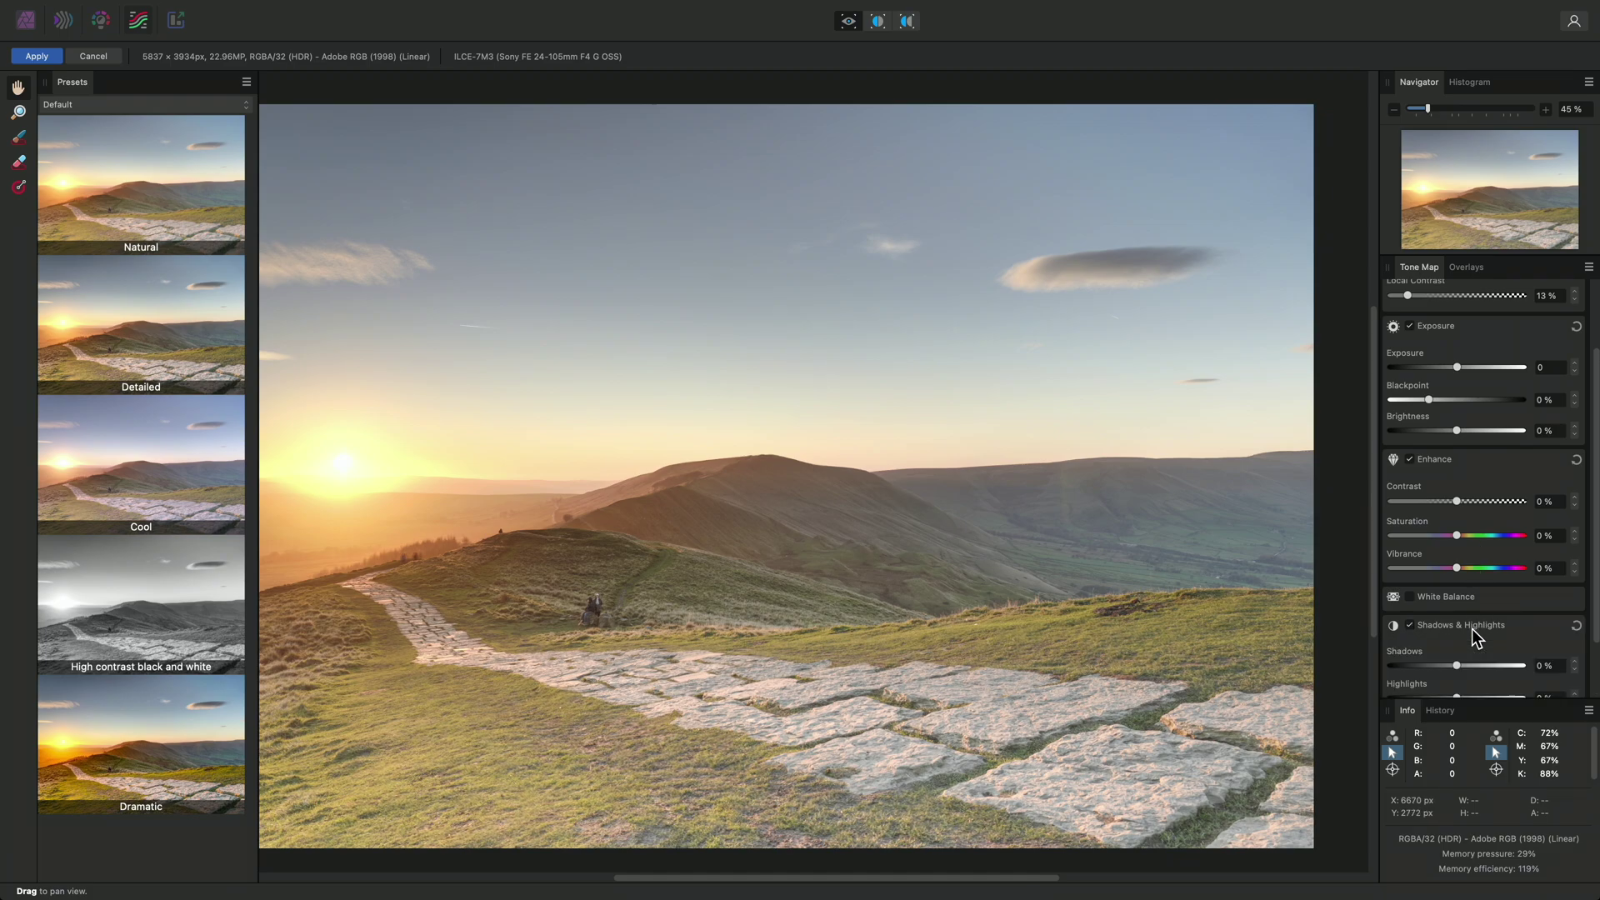
scroll(1471, 630, "down", 2)
left_click_drag(1457, 625, 1419, 633)
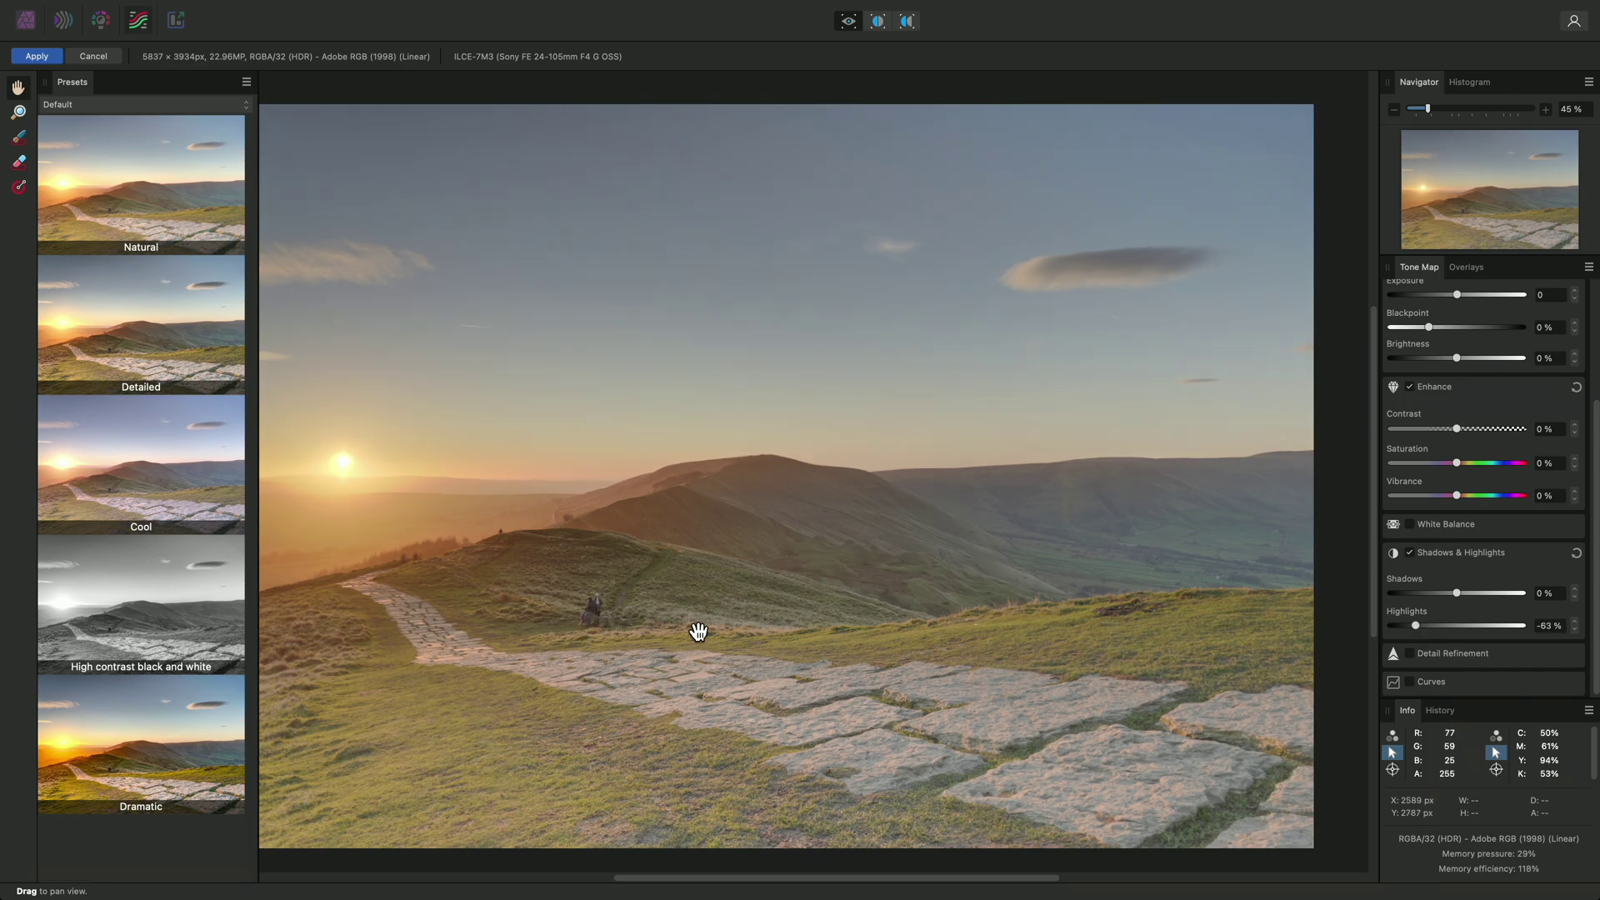
left_click(1425, 684)
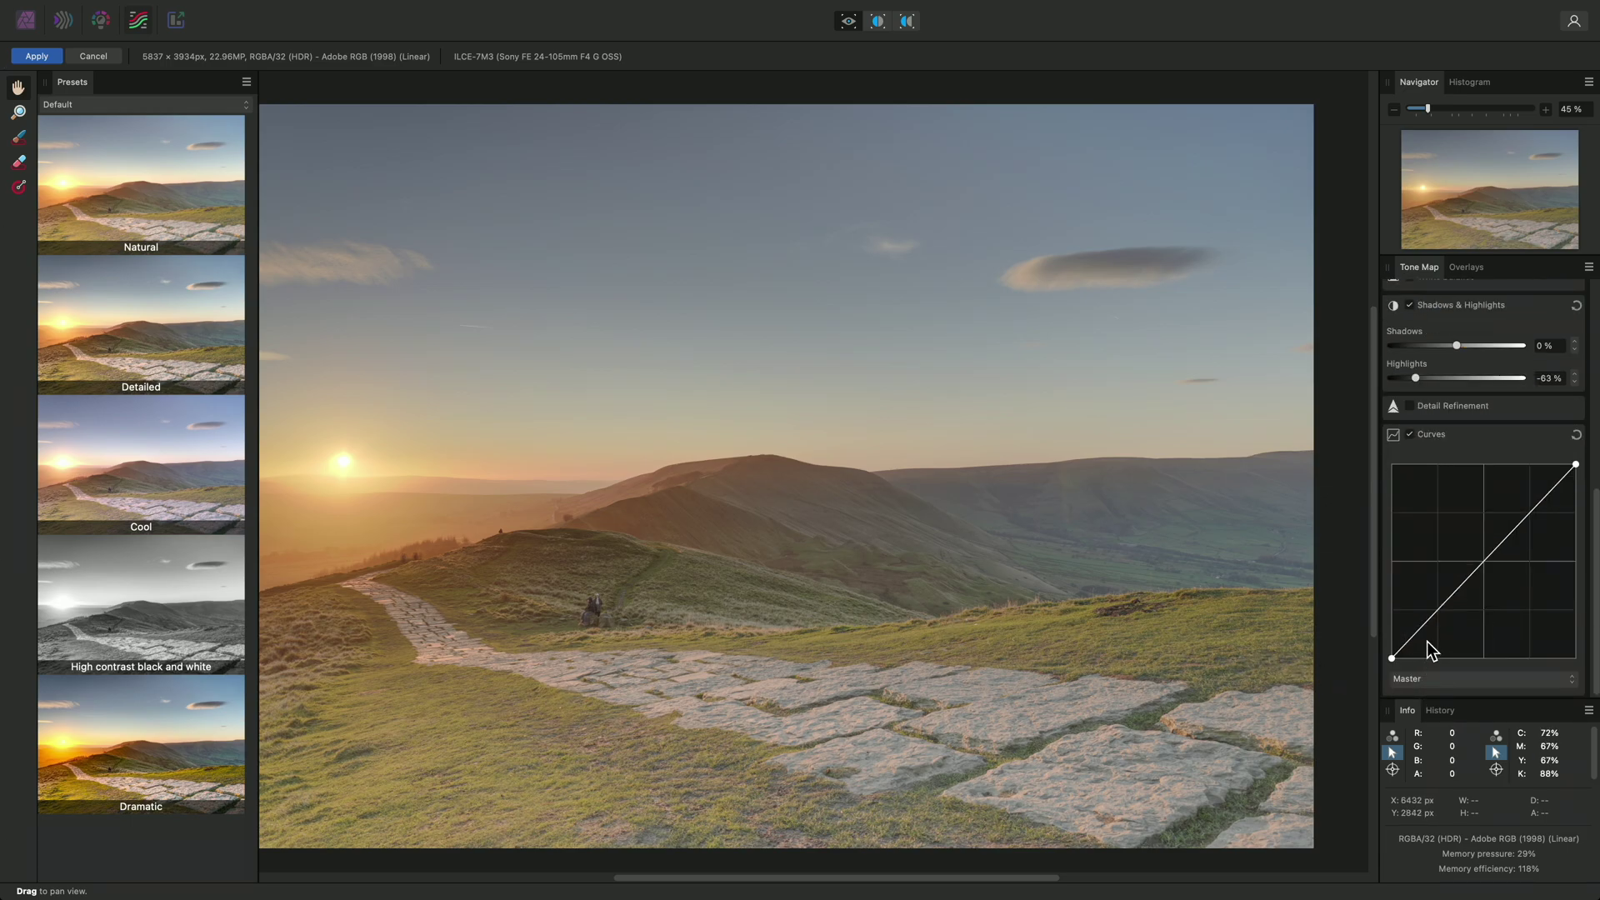
Bend the Master curve into an S by lowering a shadow point and raising a highlight point.
left_click_drag(1423, 623, 1424, 638)
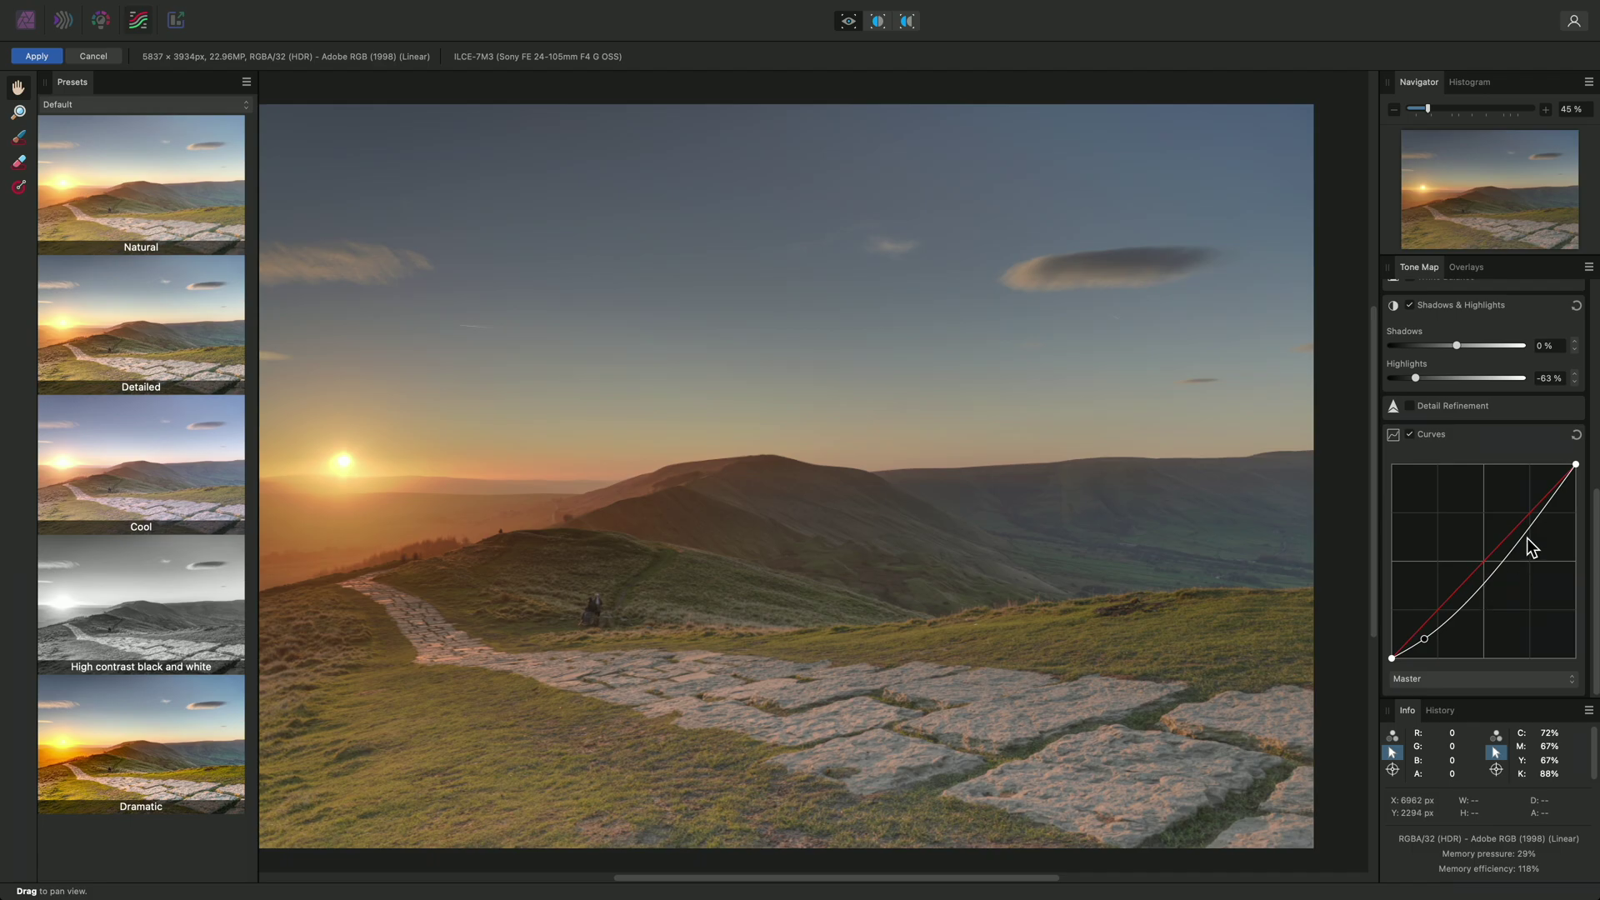
left_click_drag(1527, 537, 1529, 490)
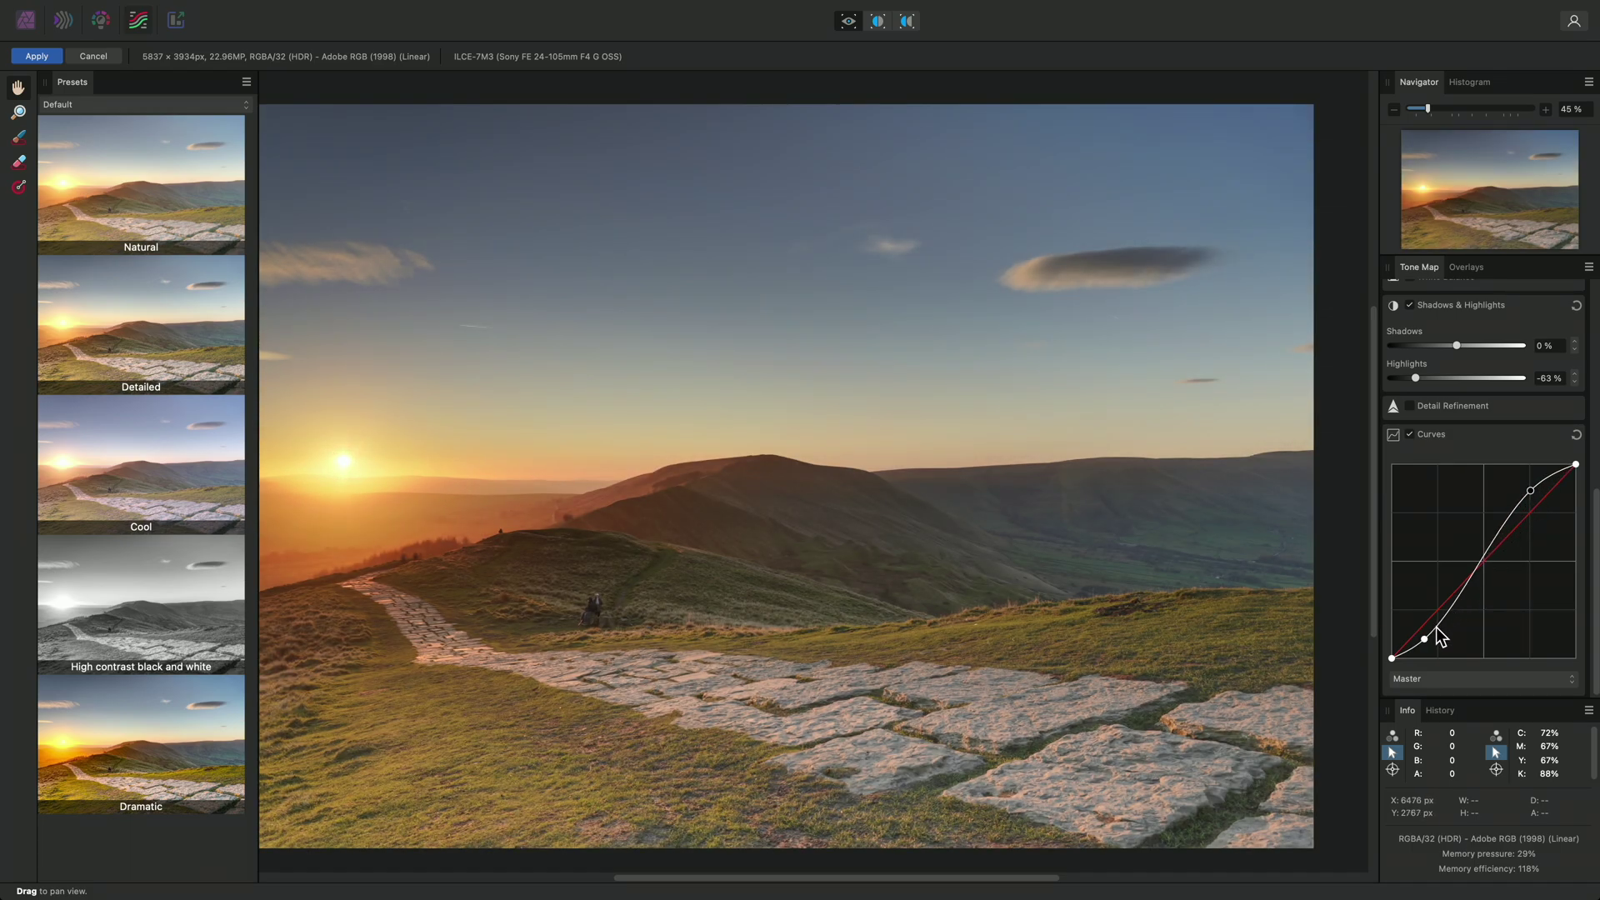
left_click_drag(1439, 632, 1438, 629)
Drag the Enhance section's Saturation down to -24%.
scroll(1465, 377, "up", 5)
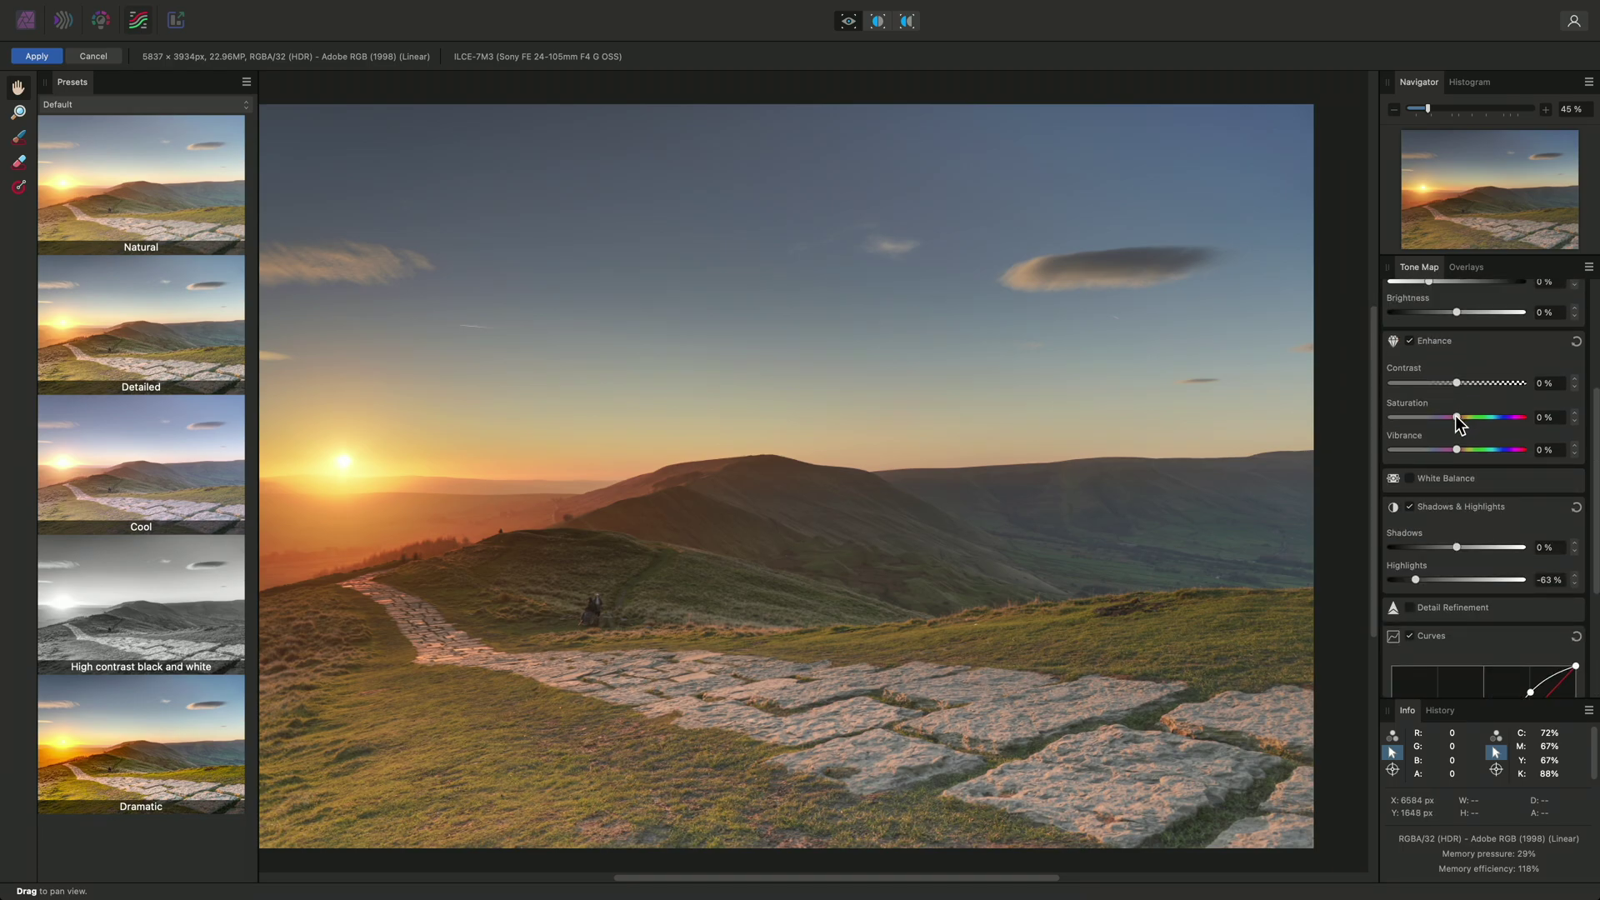
left_click_drag(1458, 414, 1443, 423)
Try the High contrast black and white, Miami Bleach and Interior Soft presets.
left_click(186, 594)
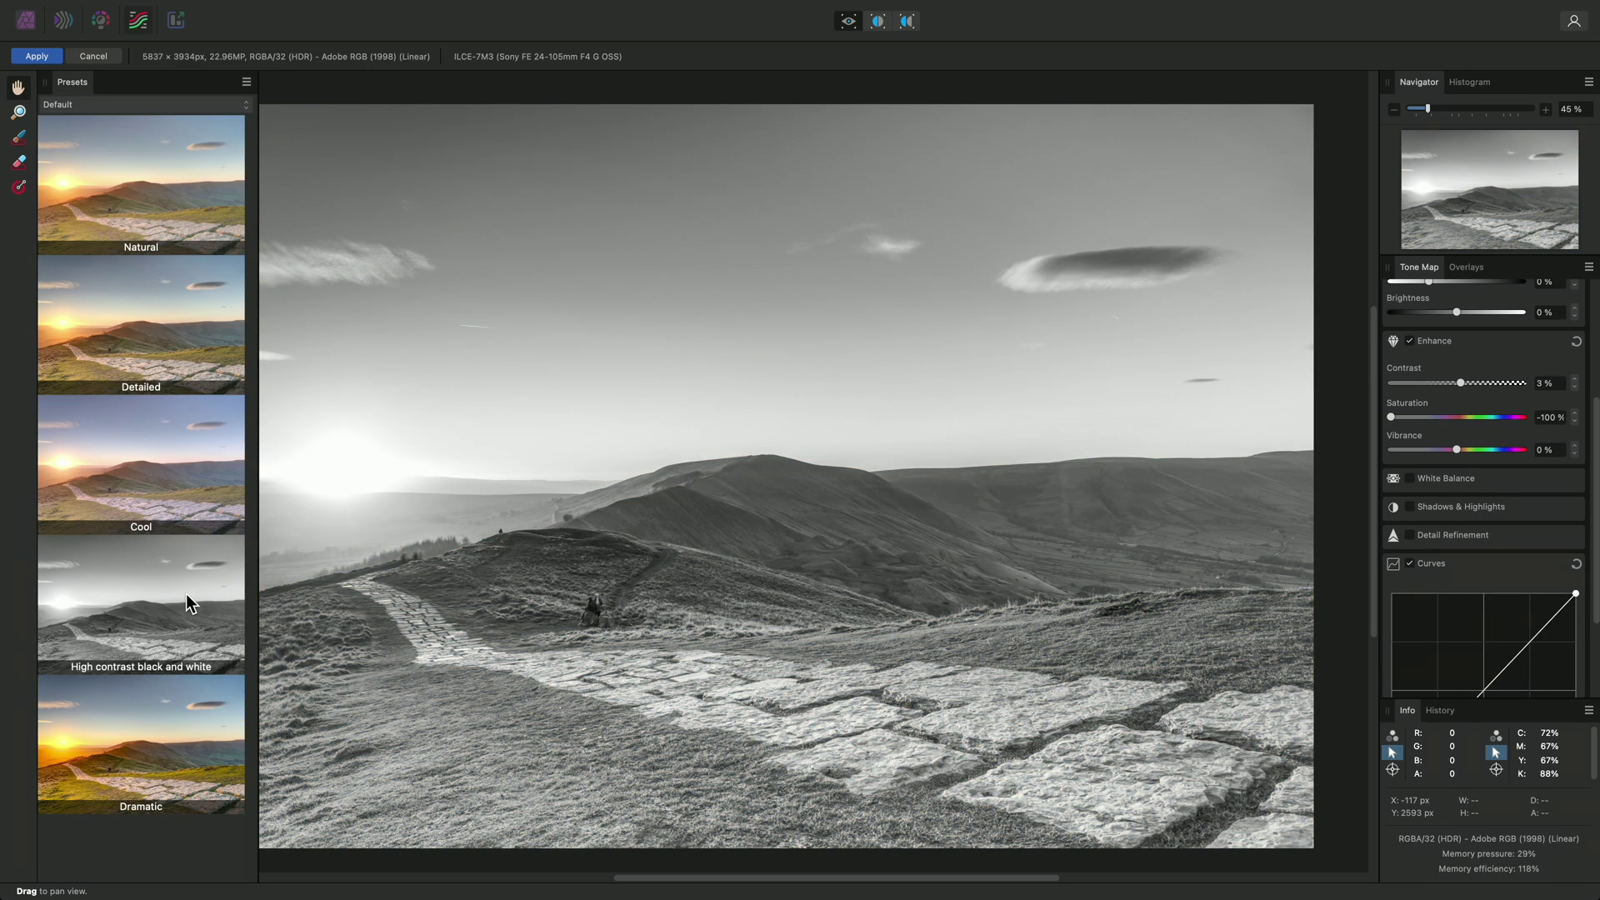
left_click(178, 104)
left_click(173, 150)
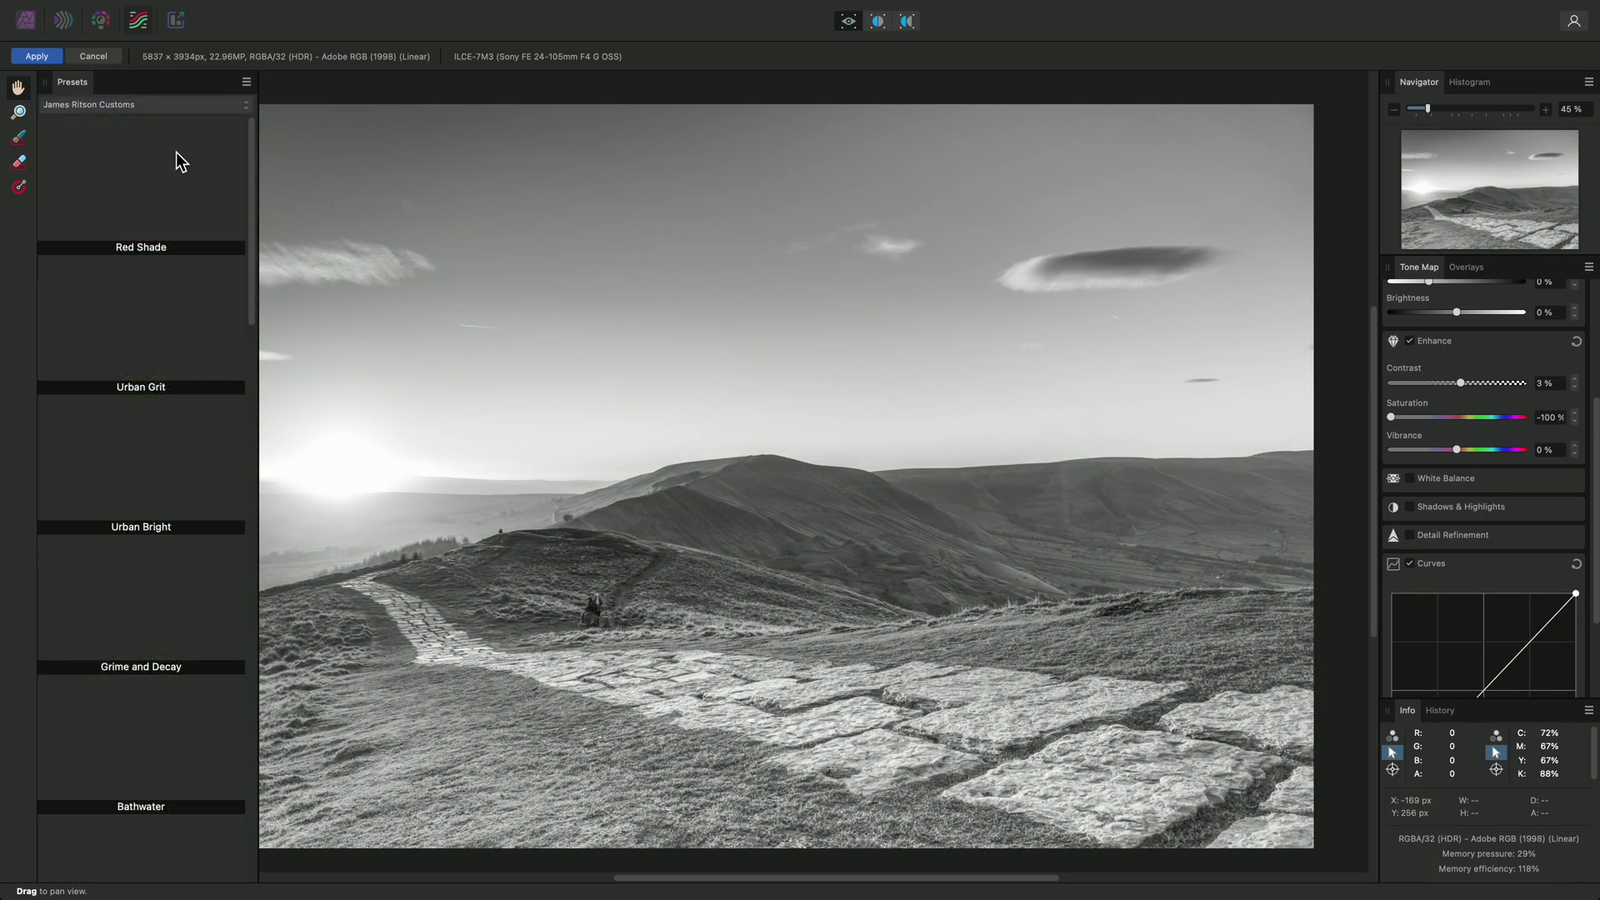
scroll(173, 402, "down", 10)
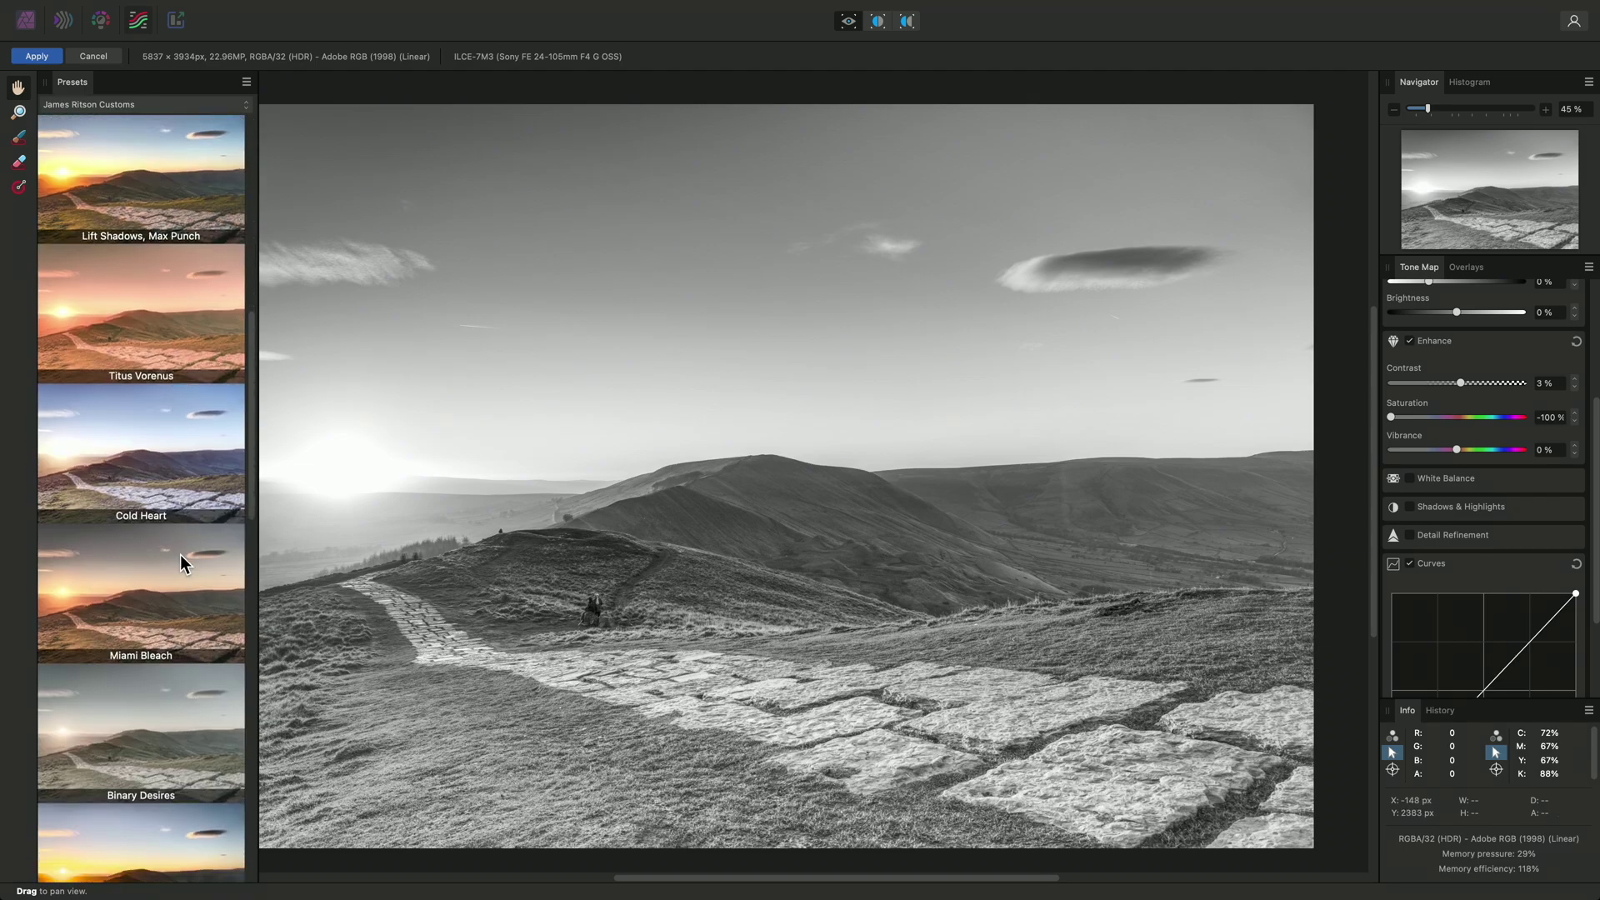
left_click(180, 553)
scroll(180, 555, "down", 6)
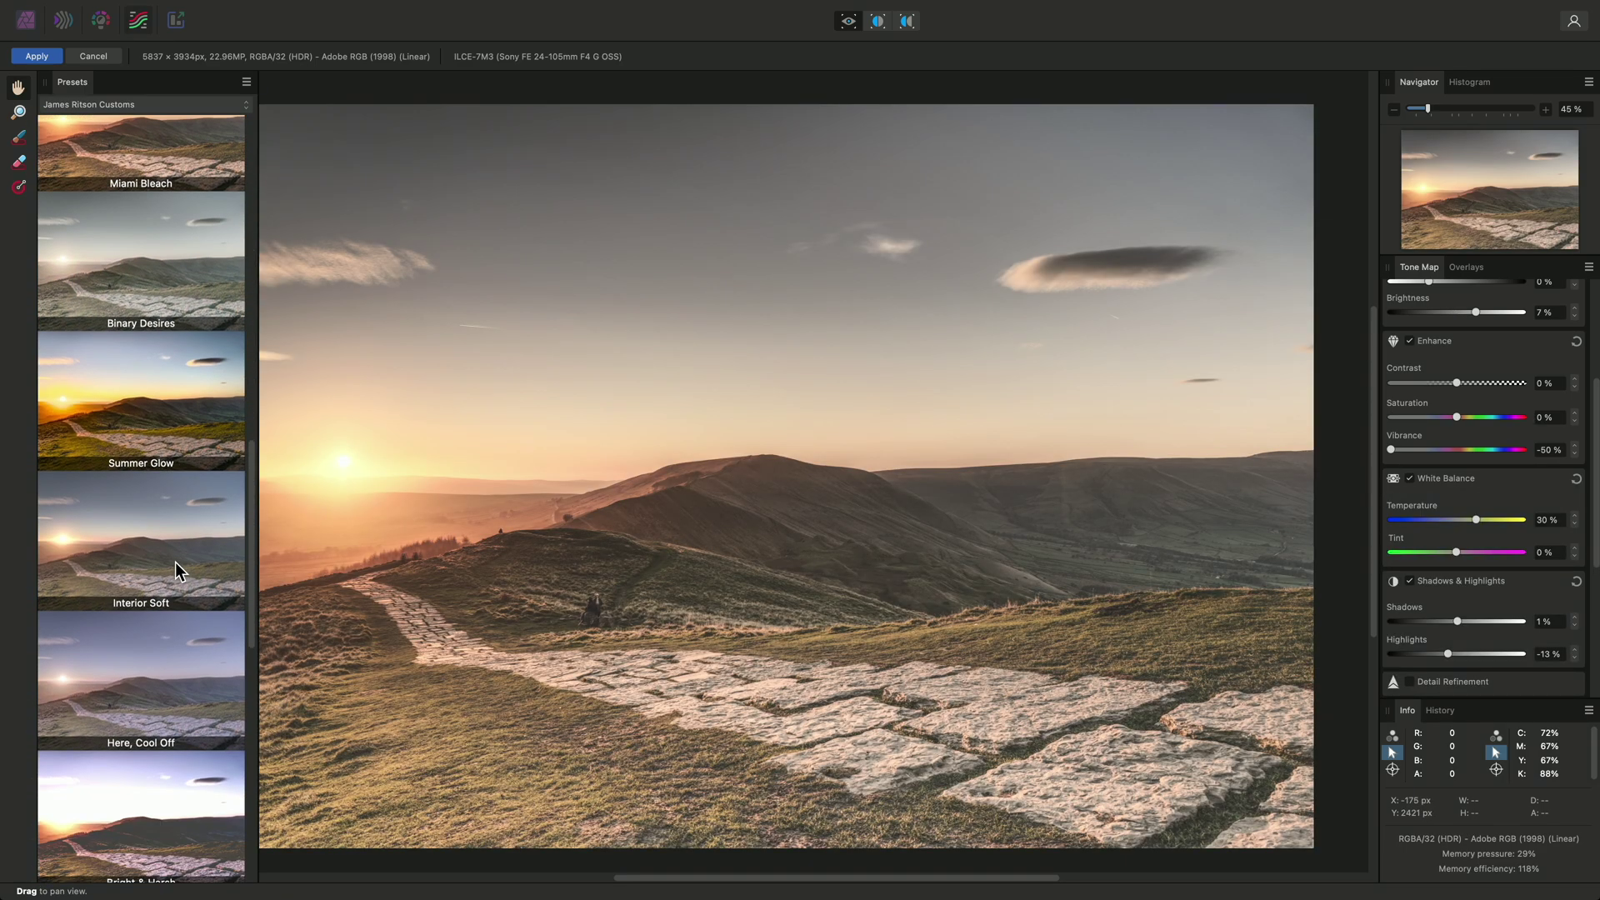
left_click(175, 561)
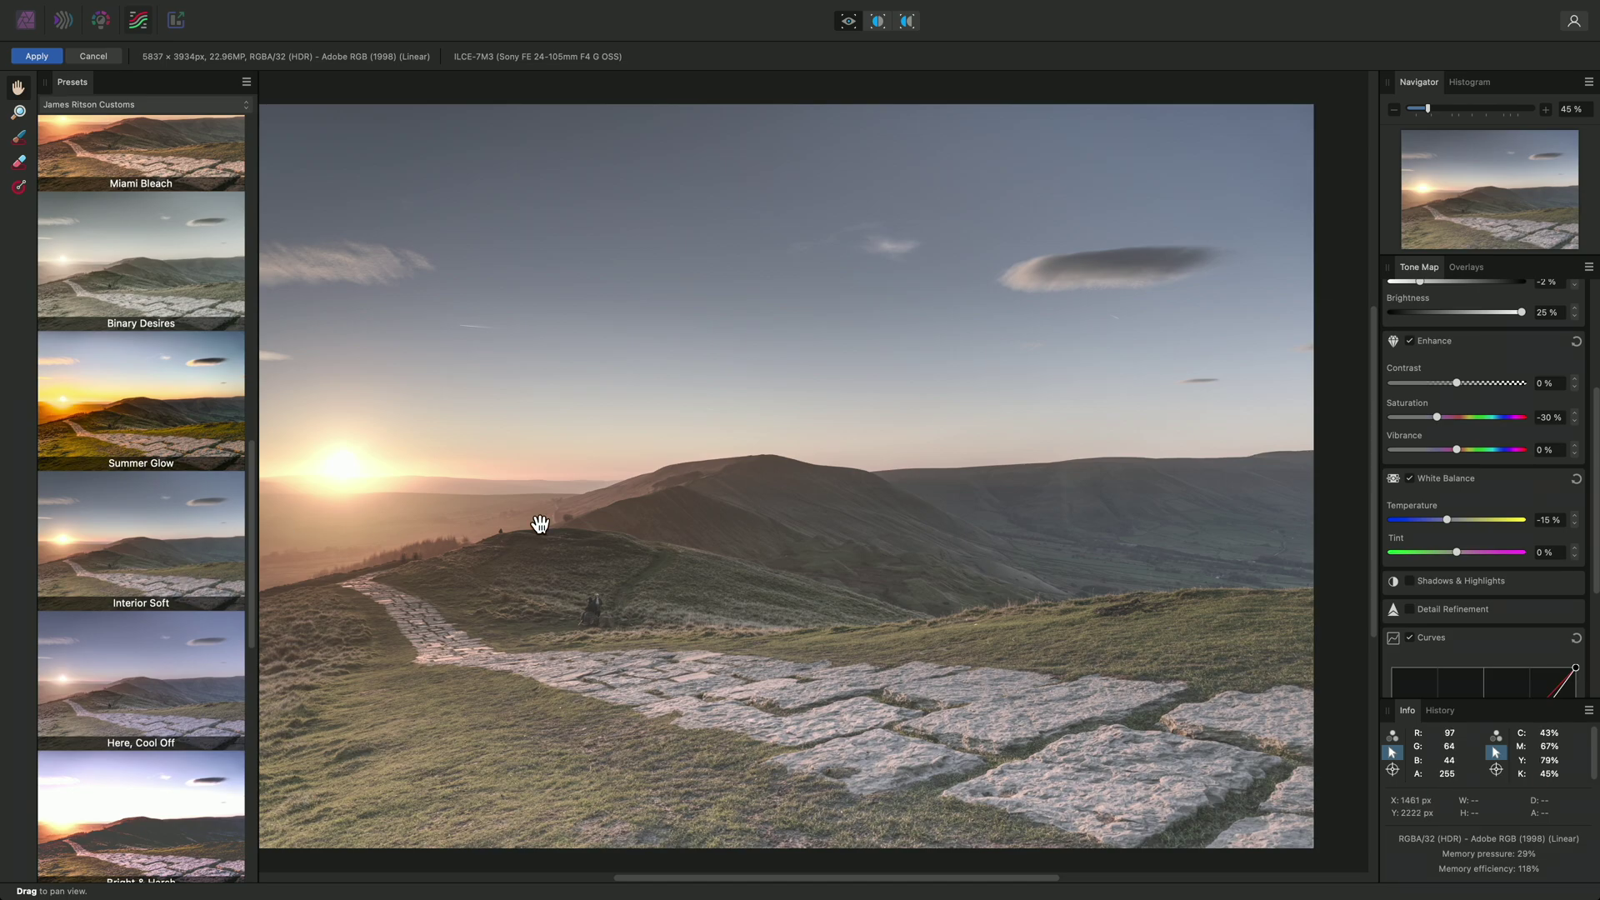
Undo the three preset trials to restore the custom colour tone map.
key("super")
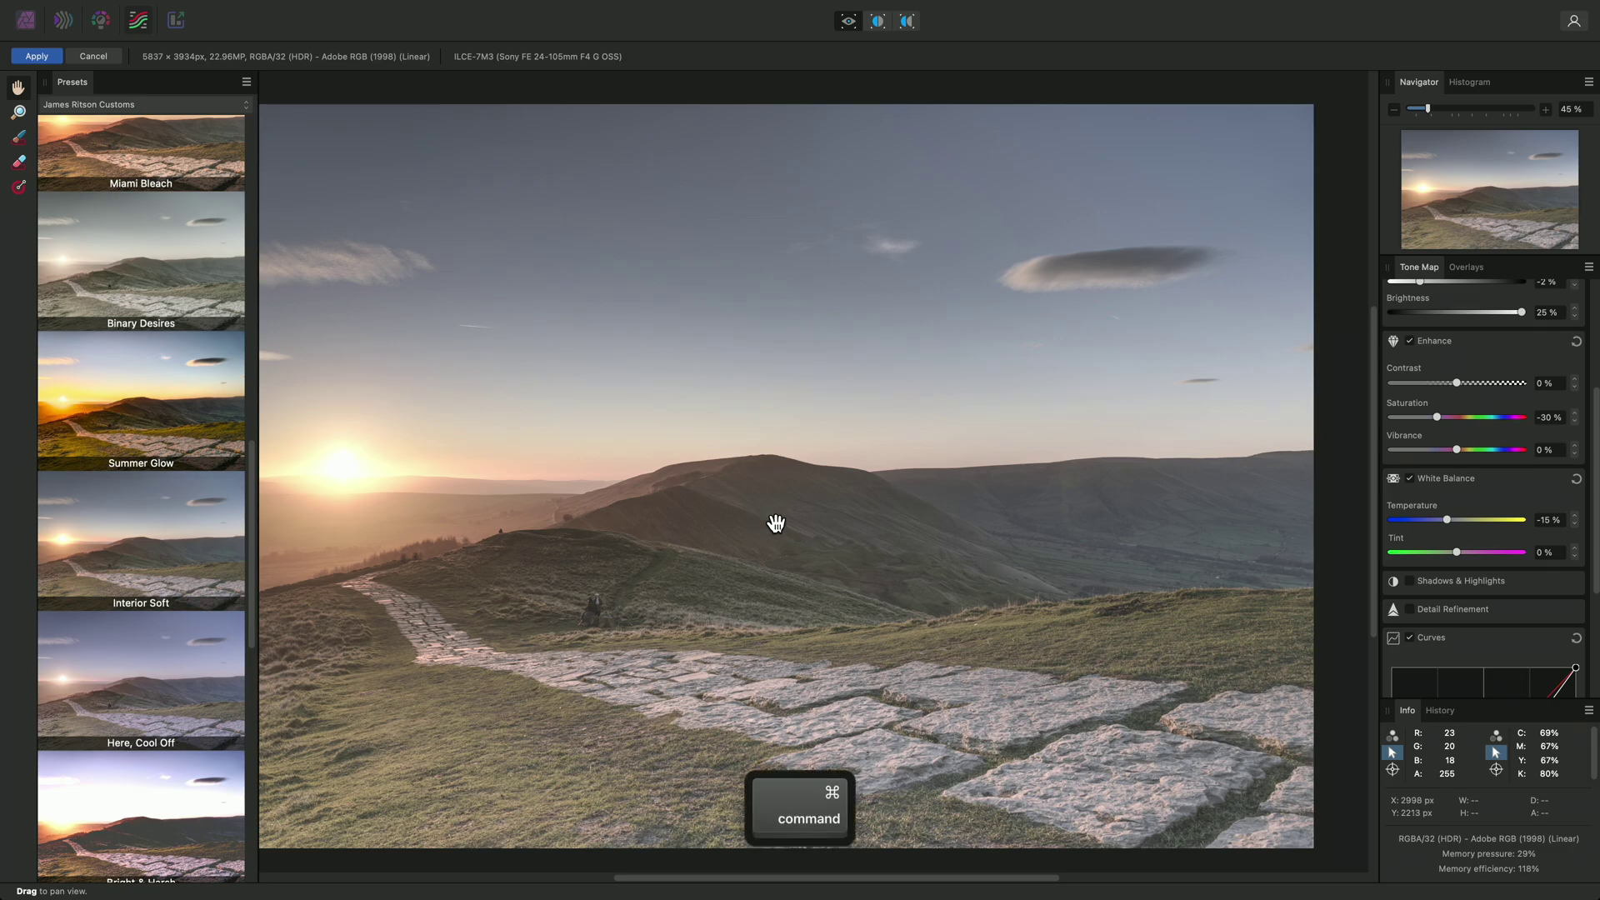
key("super+z")
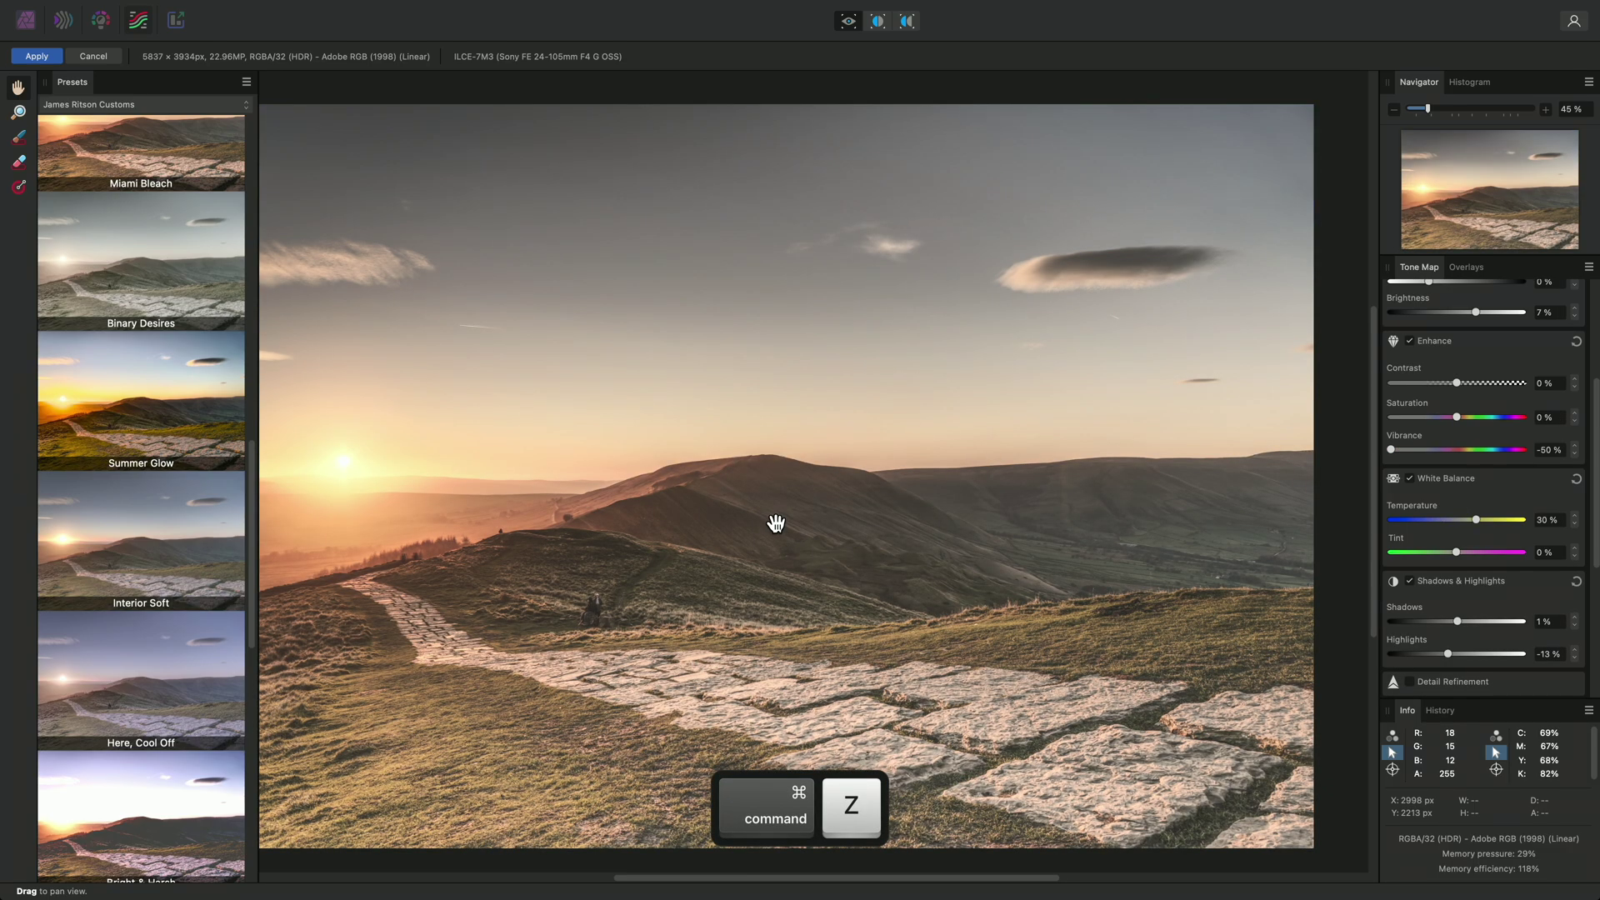
key("super+z")
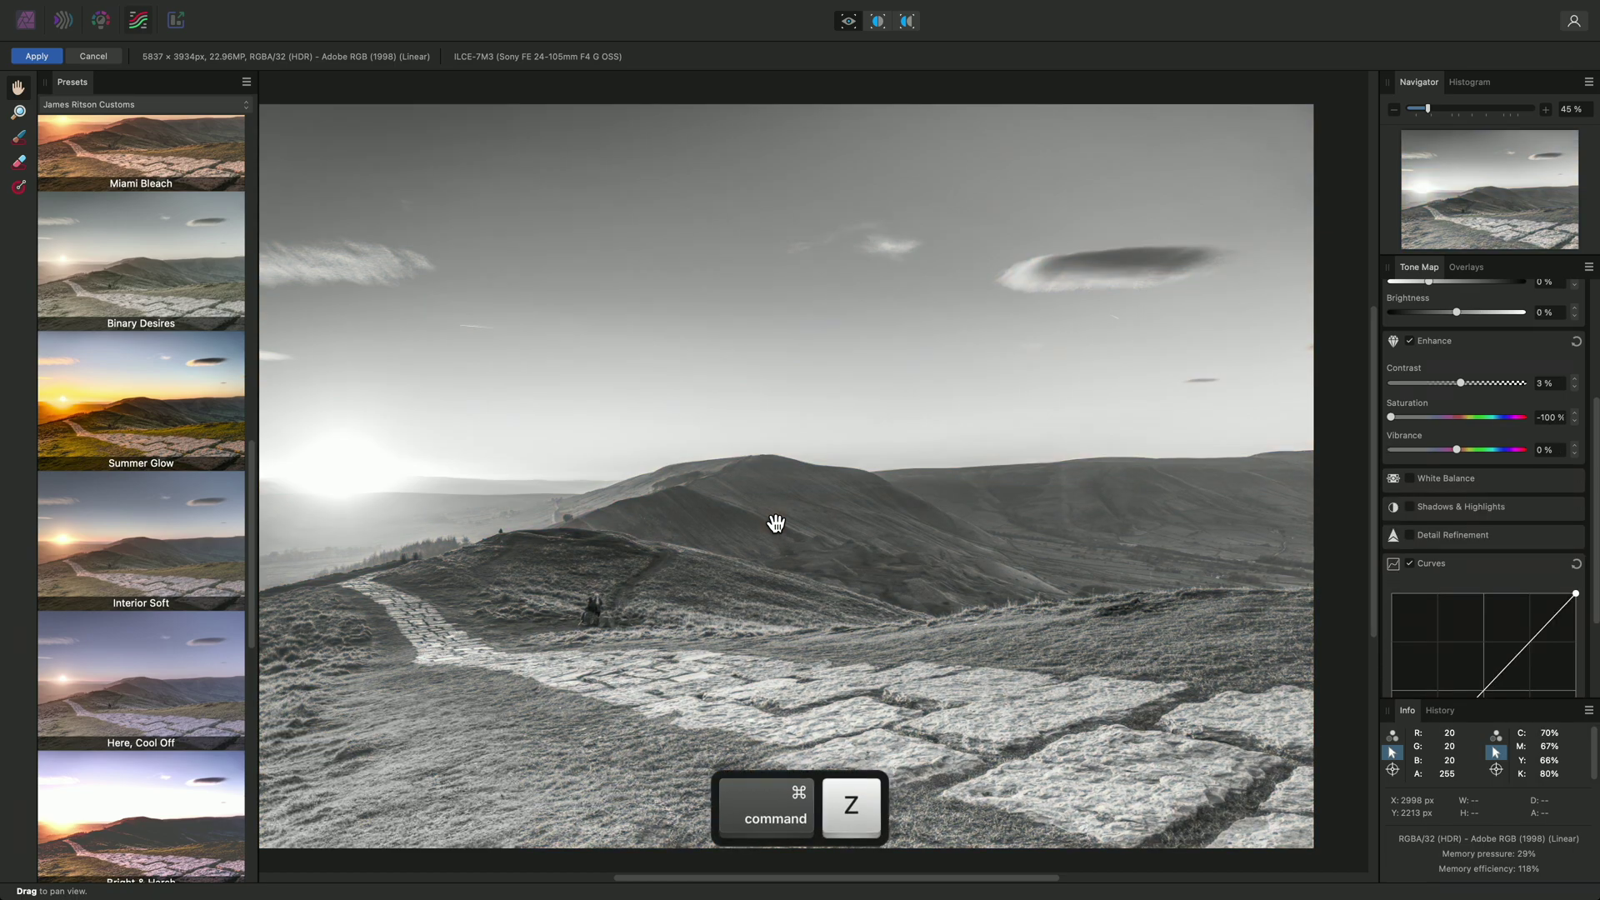
key("super+z")
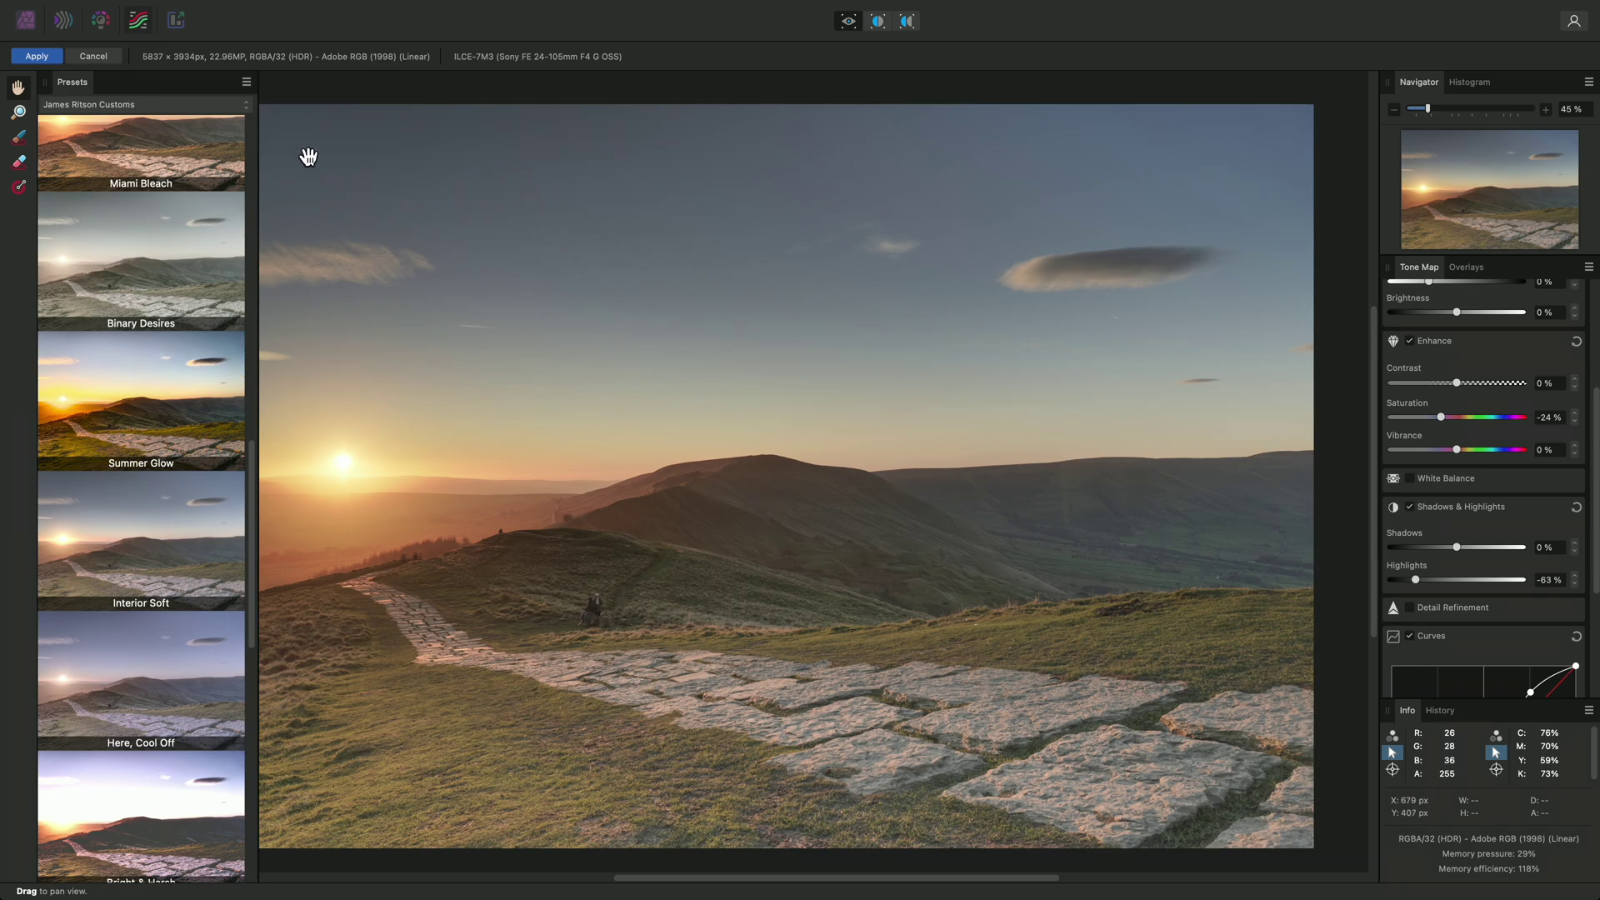
Create a new preset category and rename it from Presets to Landscapes.
left_click(246, 81)
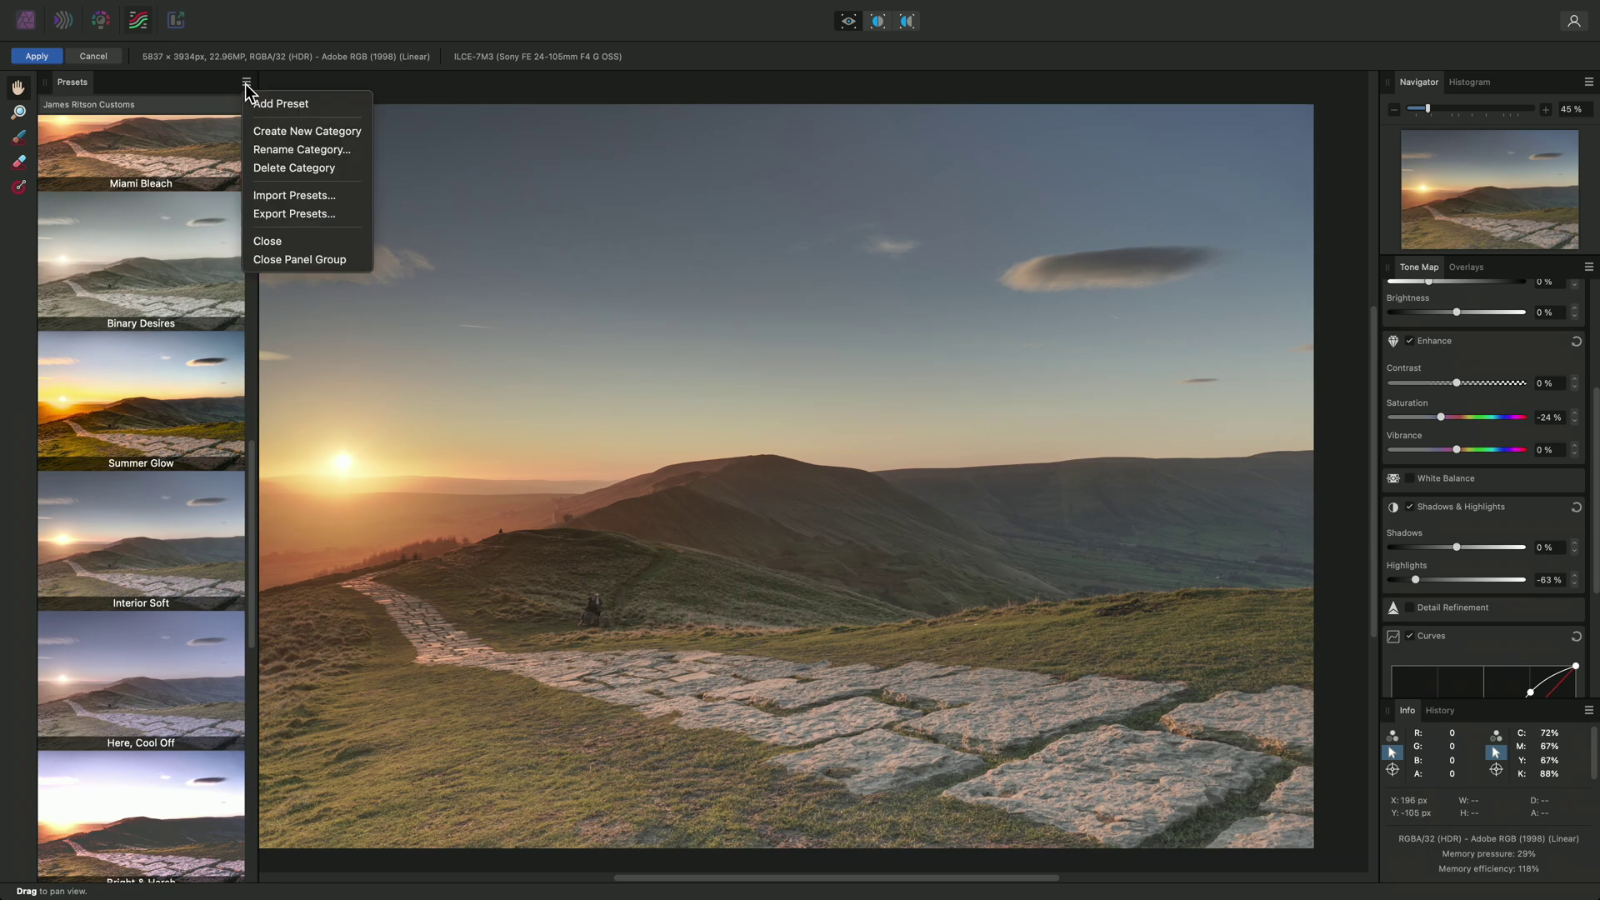
left_click(334, 142)
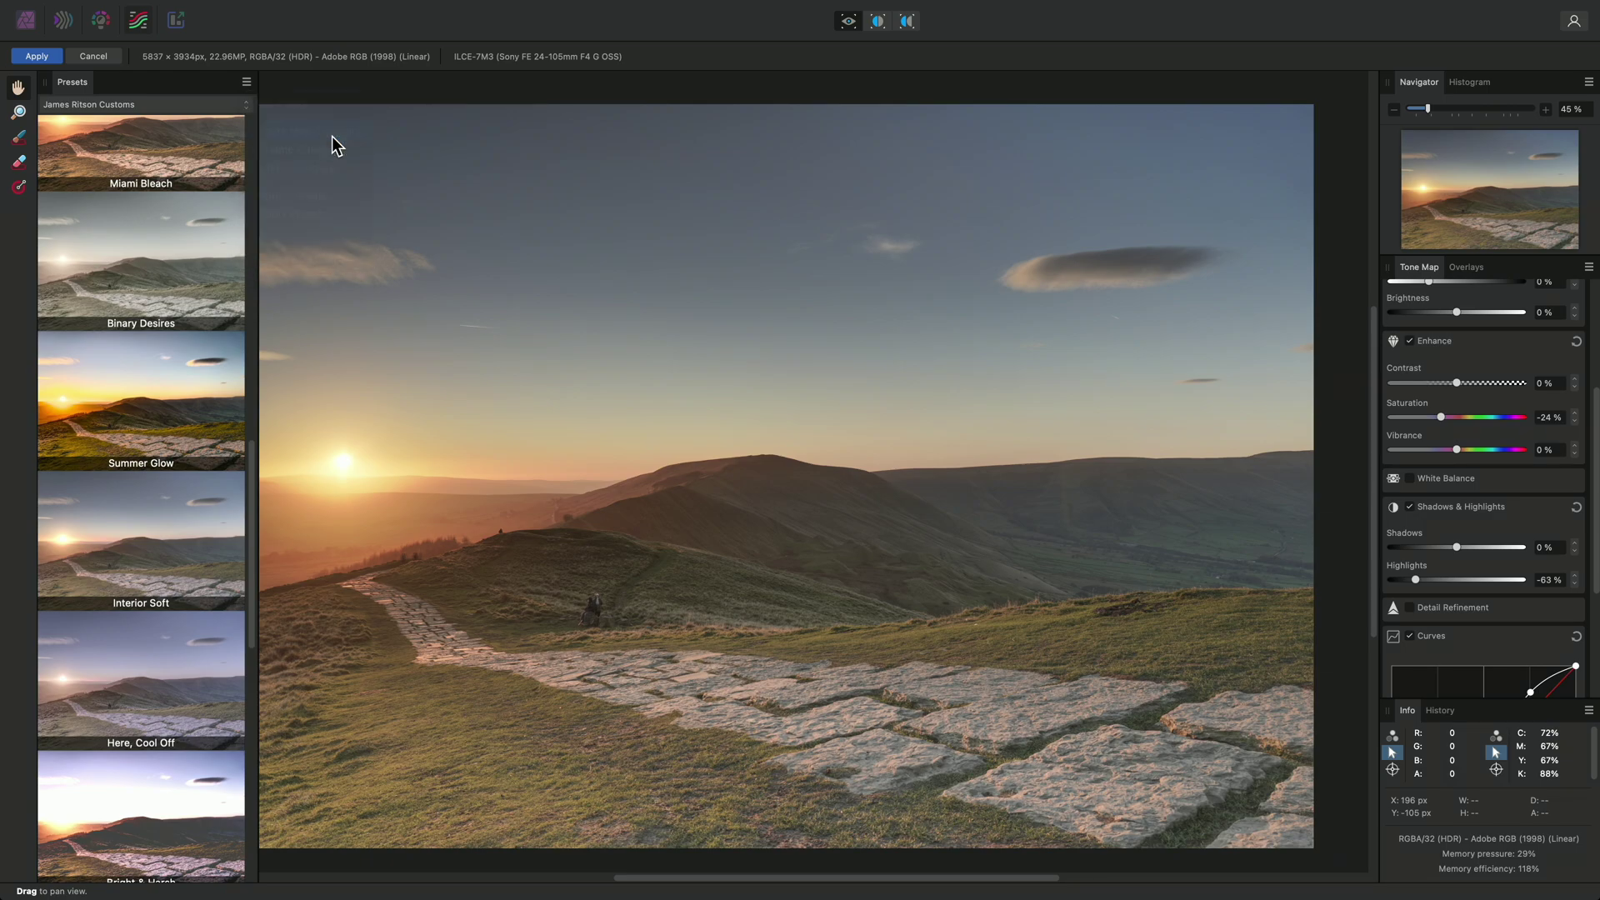
left_click(241, 106)
left_click(229, 122)
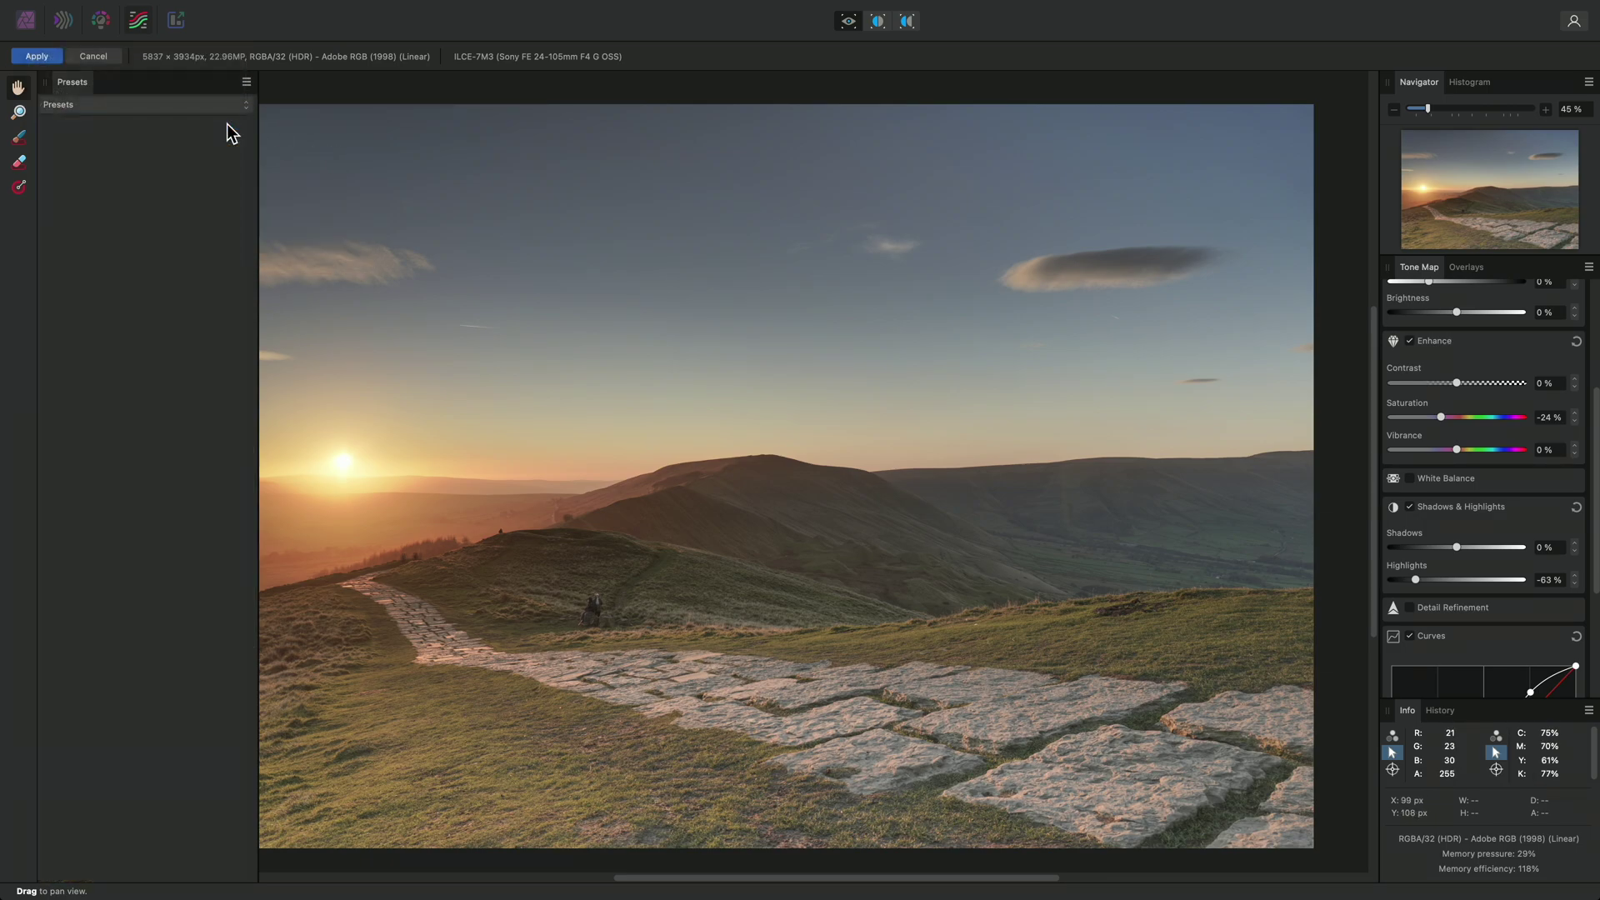
left_click(246, 82)
left_click(299, 150)
type("Landscapes")
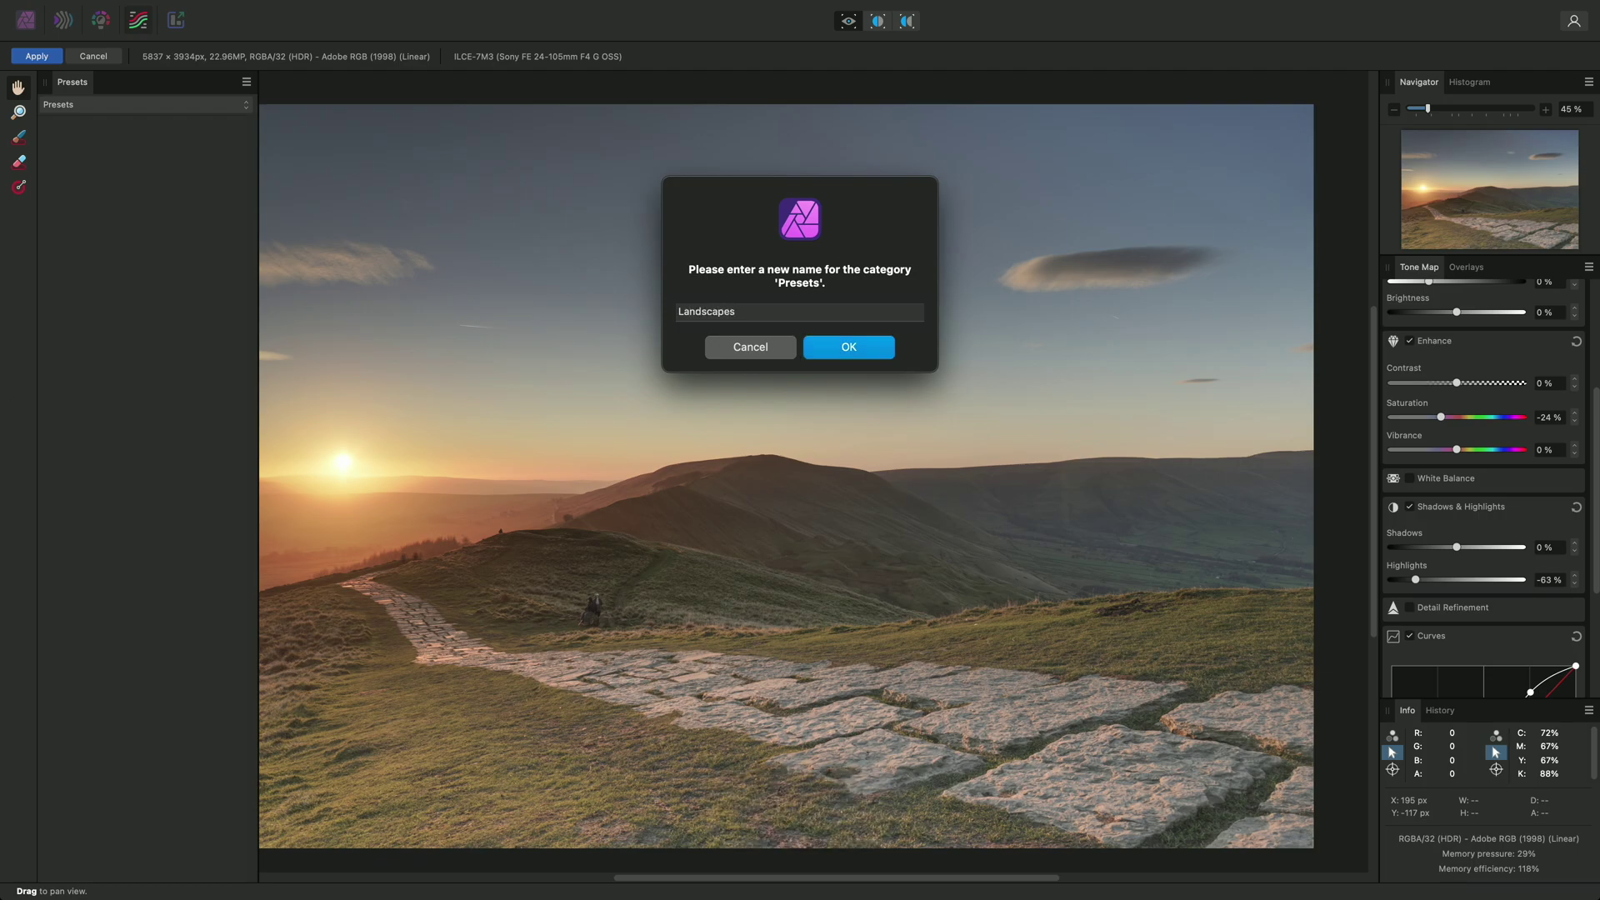
key("Return")
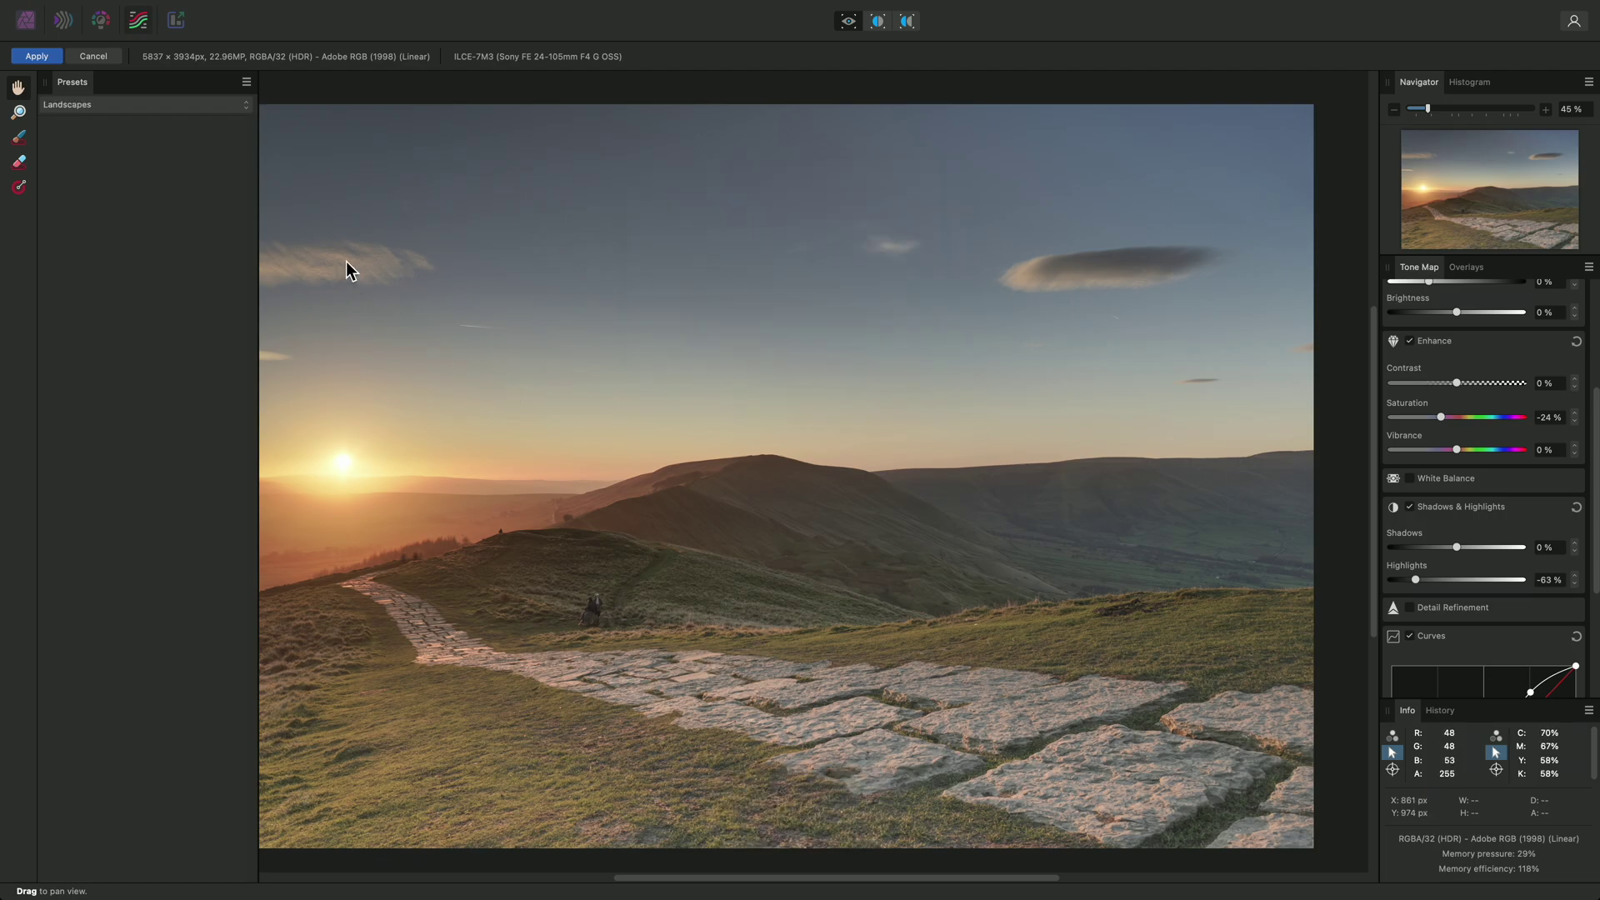
Add a preset named 'Soft Sunset' to the Landscapes category from the current settings.
left_click(246, 82)
left_click(323, 109)
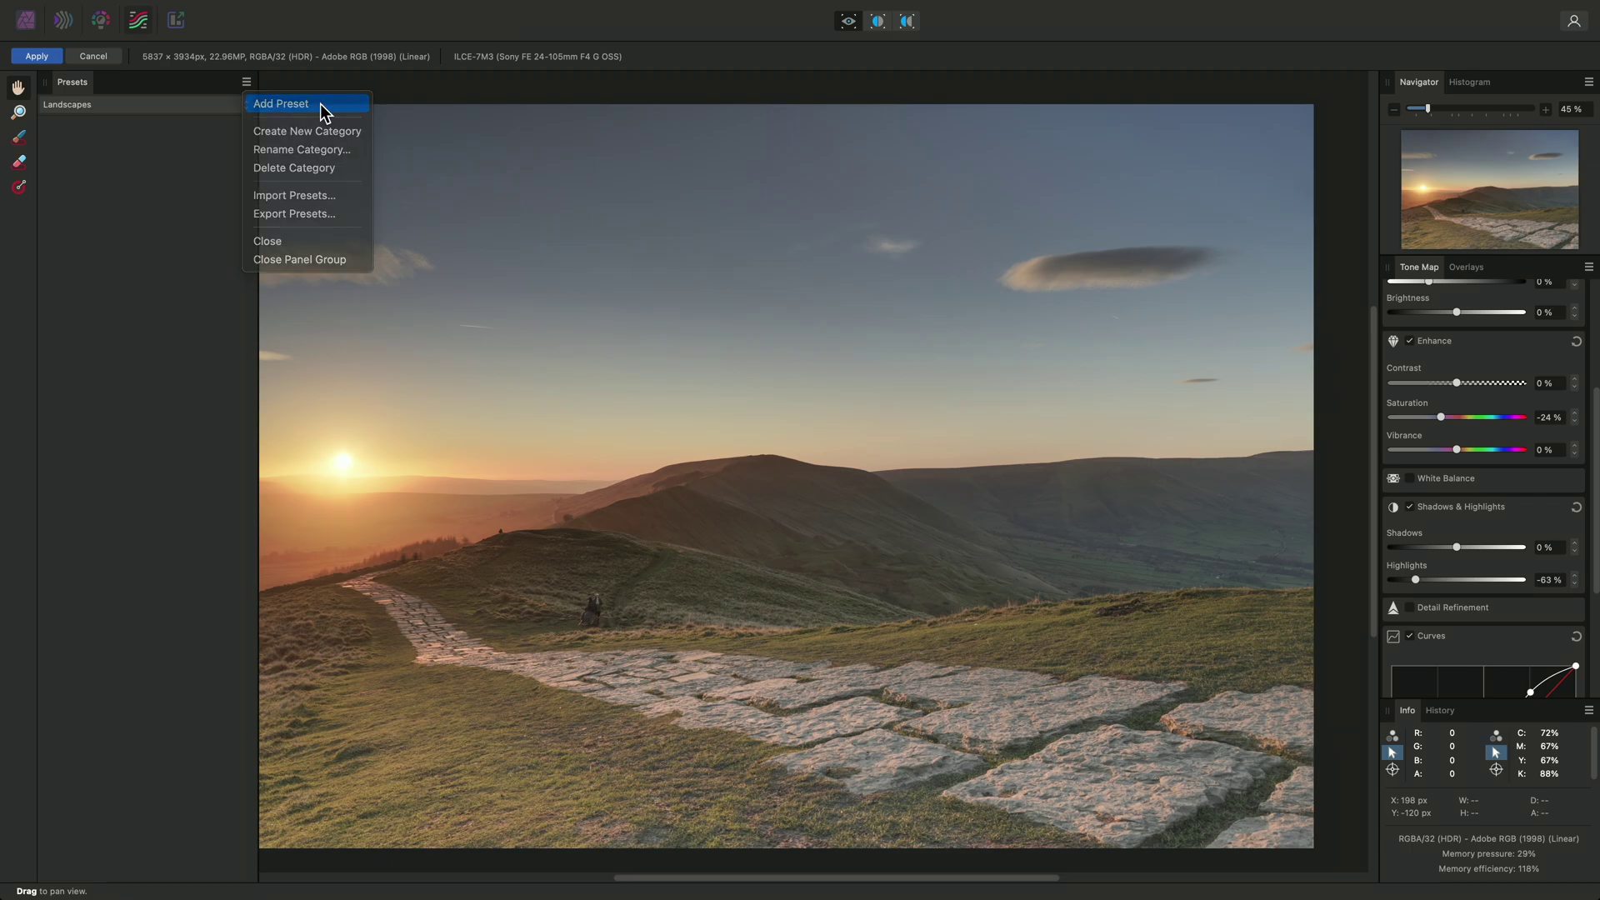
type("Soft Sunset")
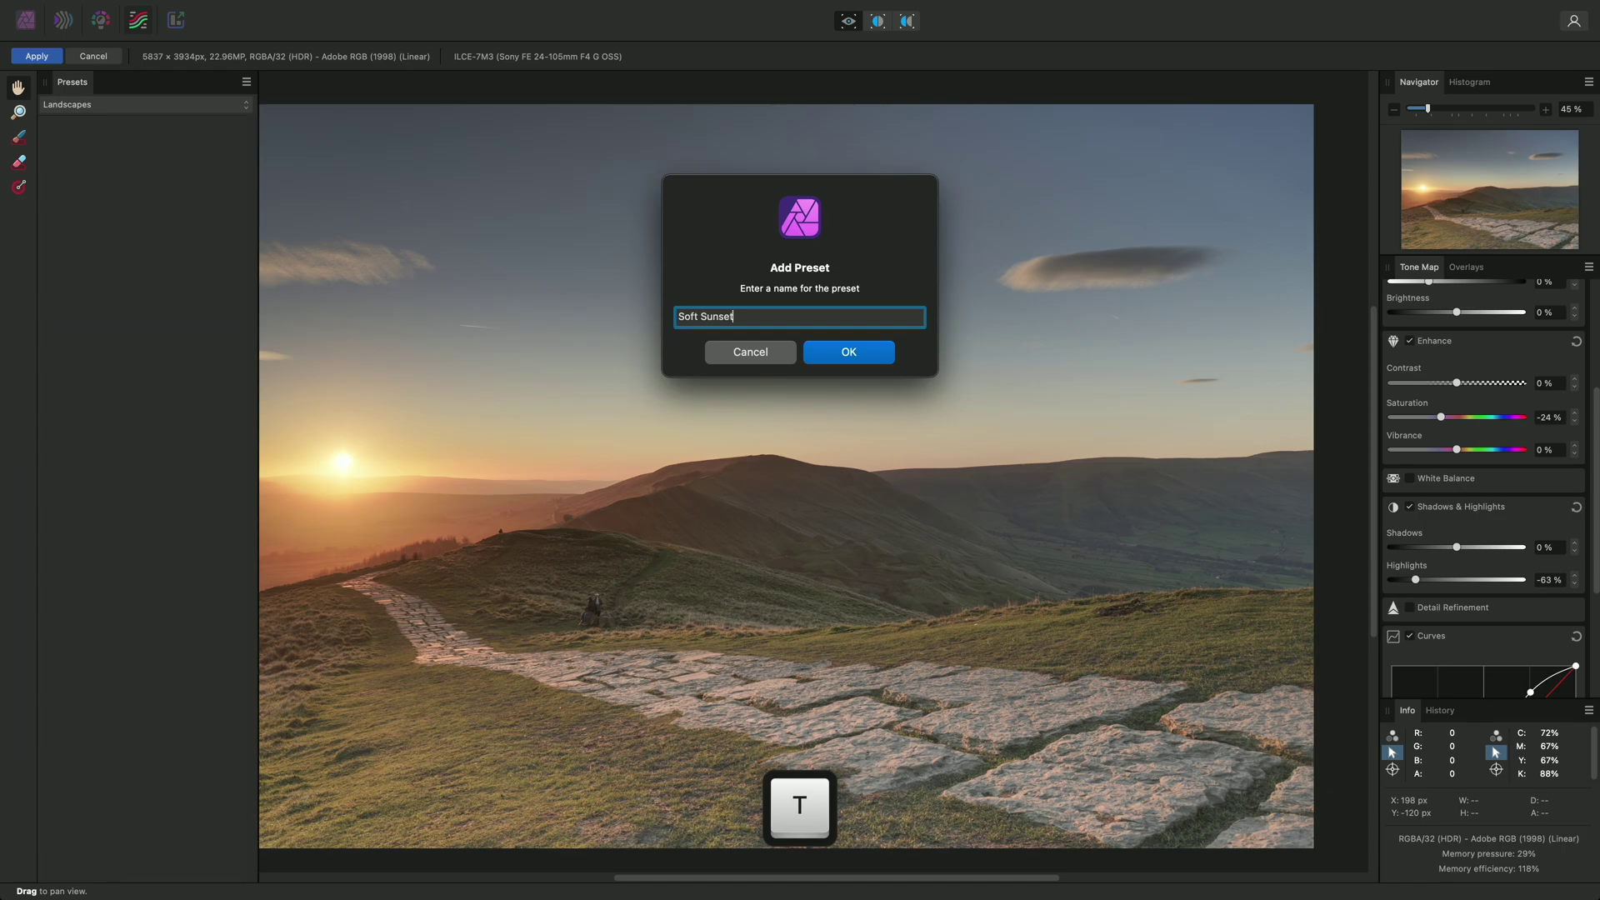
key("Return")
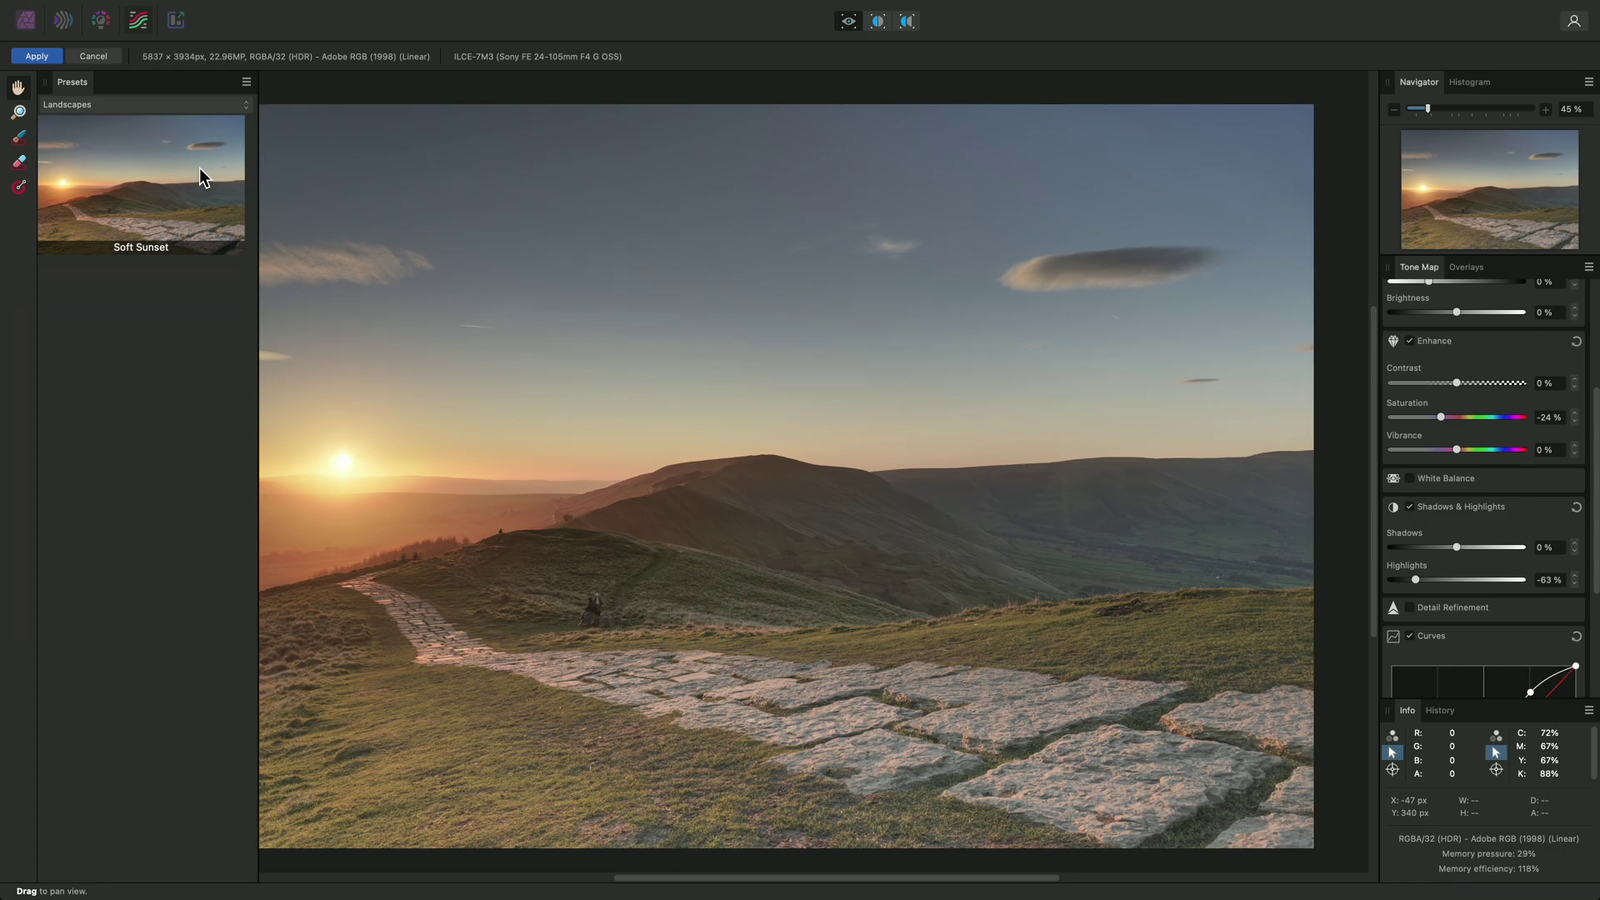
Apply the tone map, then add a Brightness / Contrast layer at 39% brightness and 39% contrast.
left_click(38, 56)
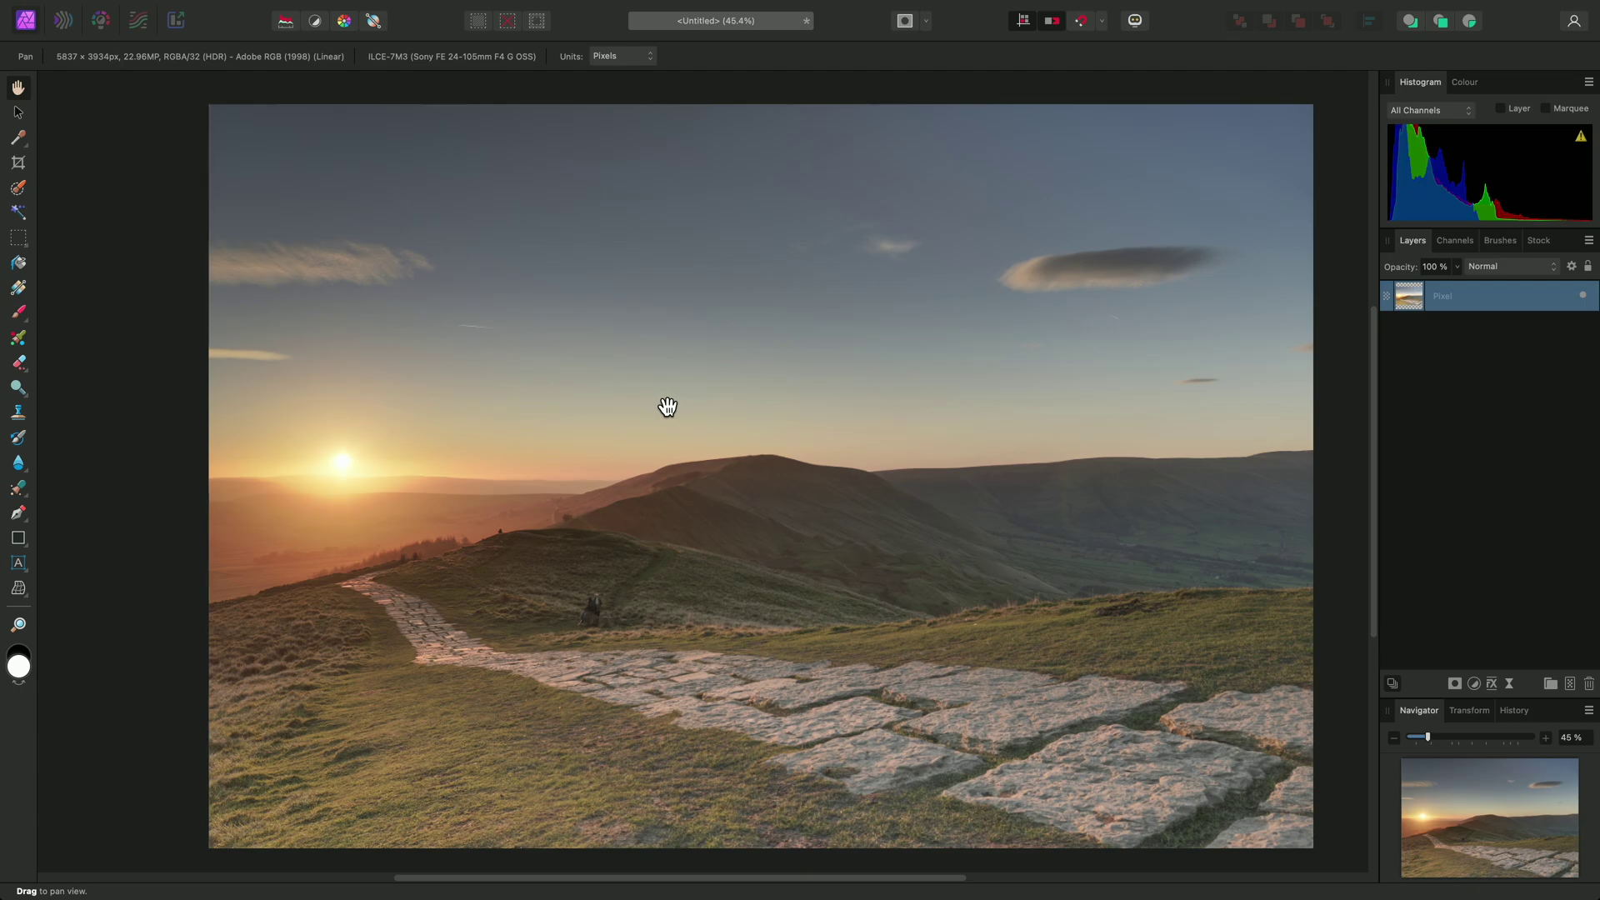
key("super+0")
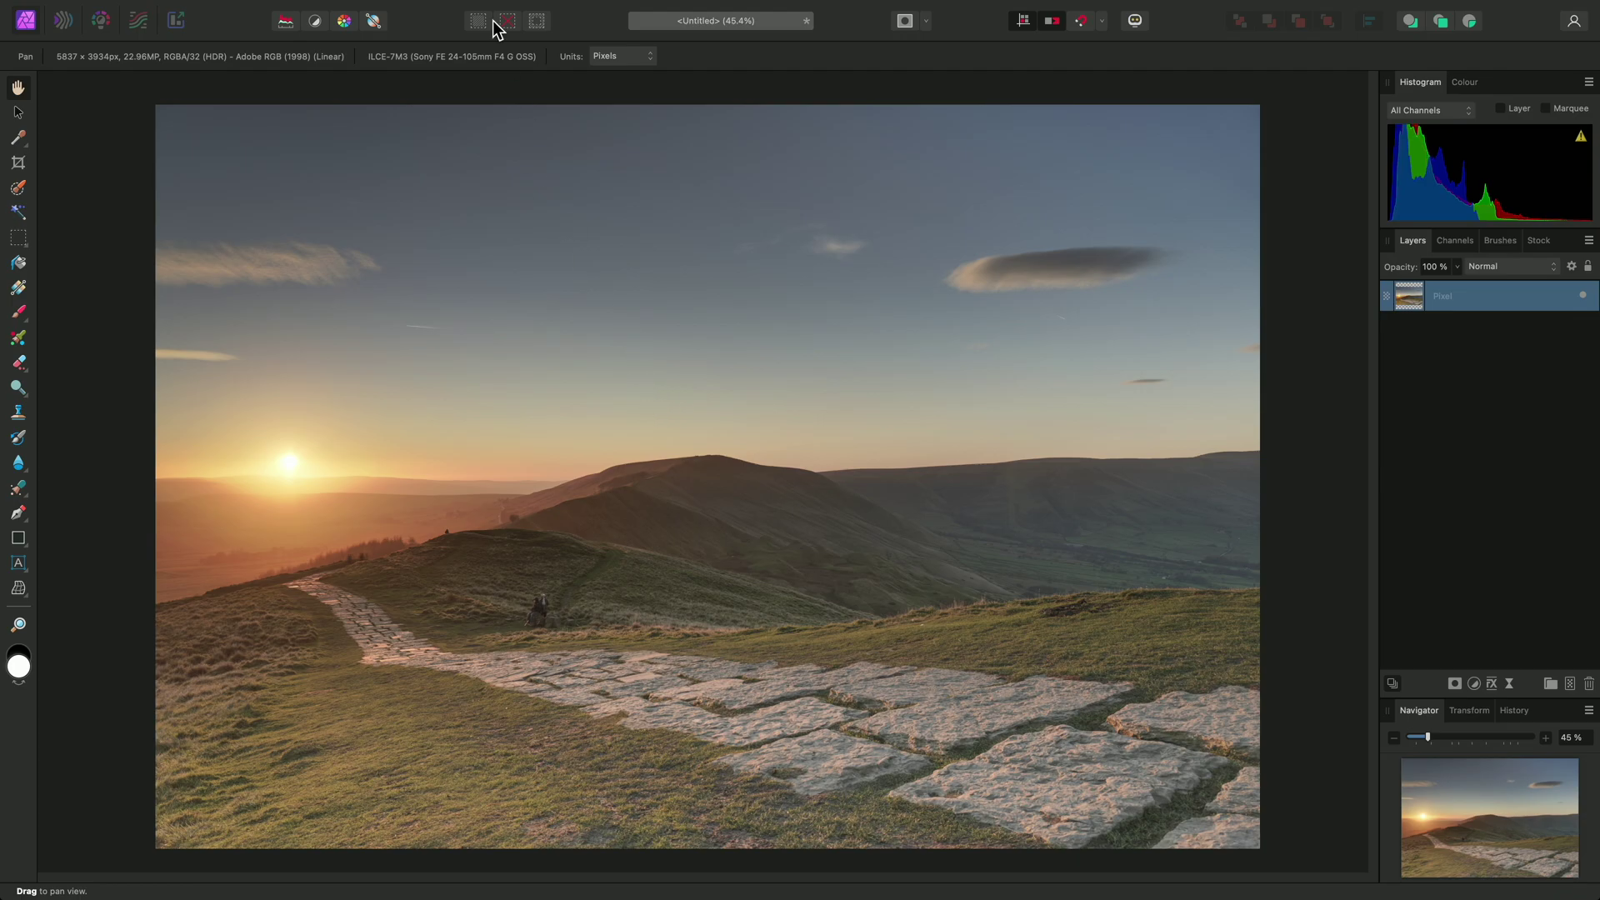
left_click(338, 9)
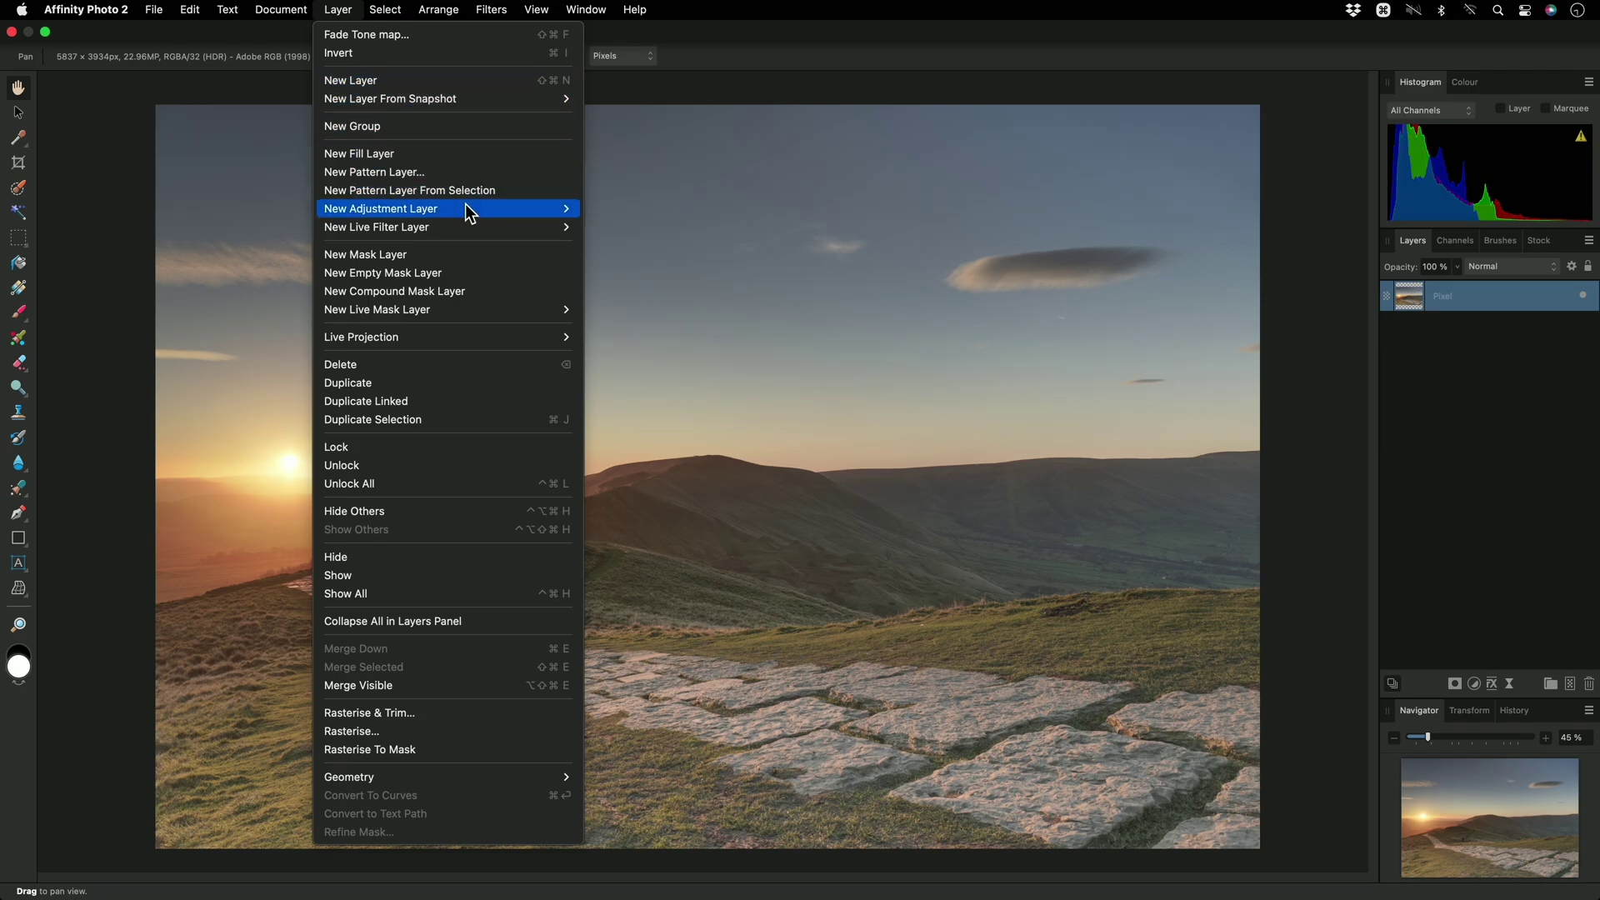
mouse_move(467, 207)
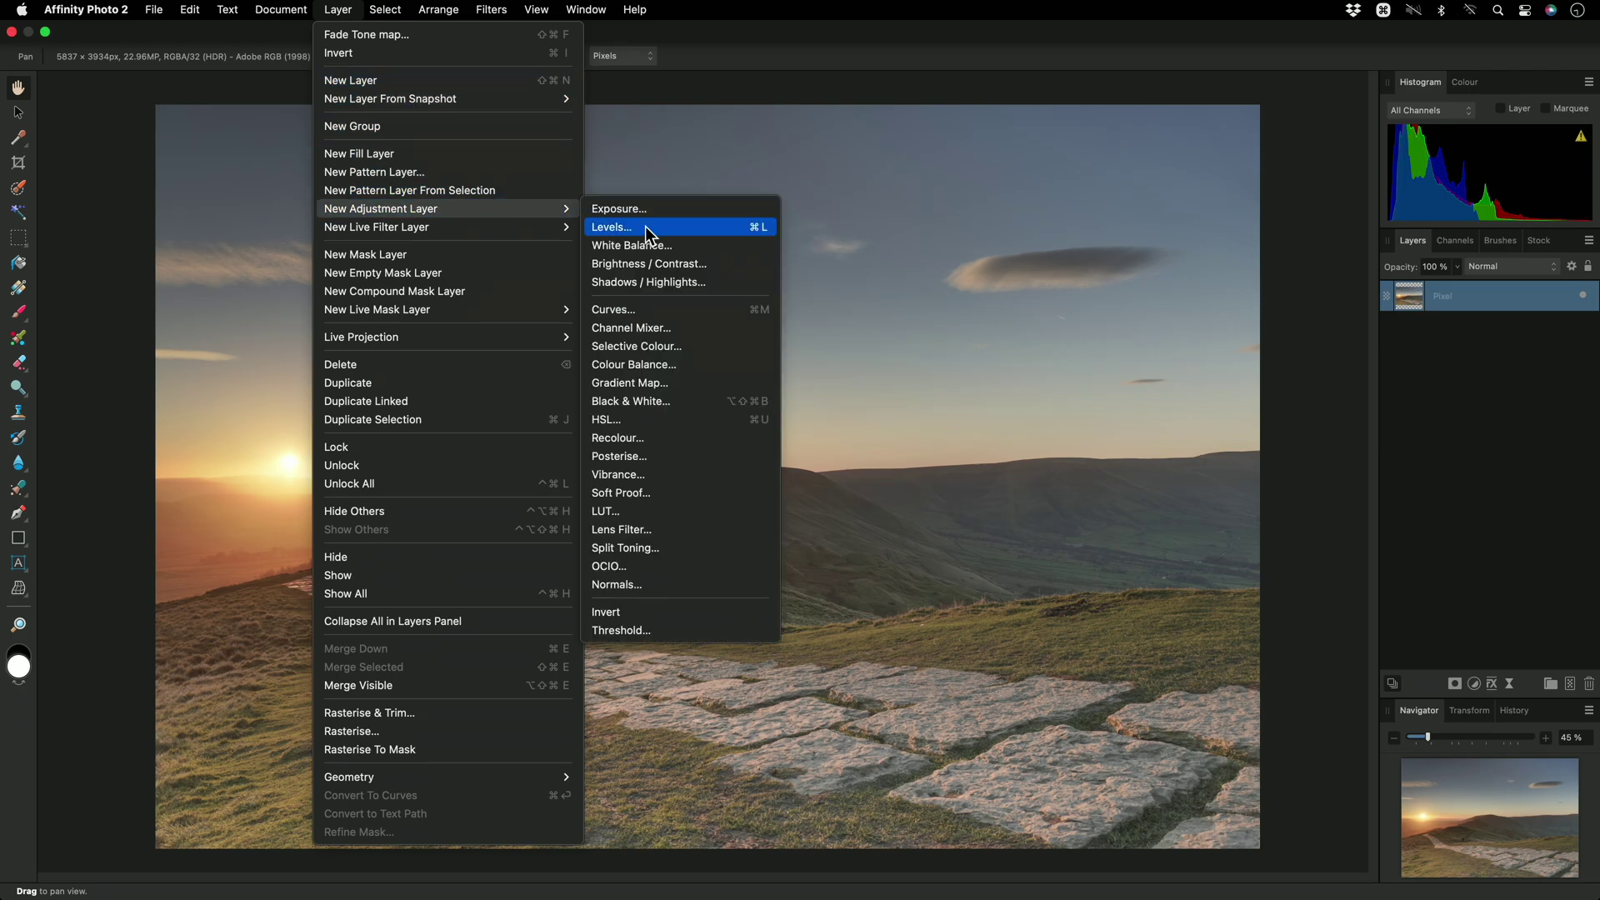
left_click(706, 264)
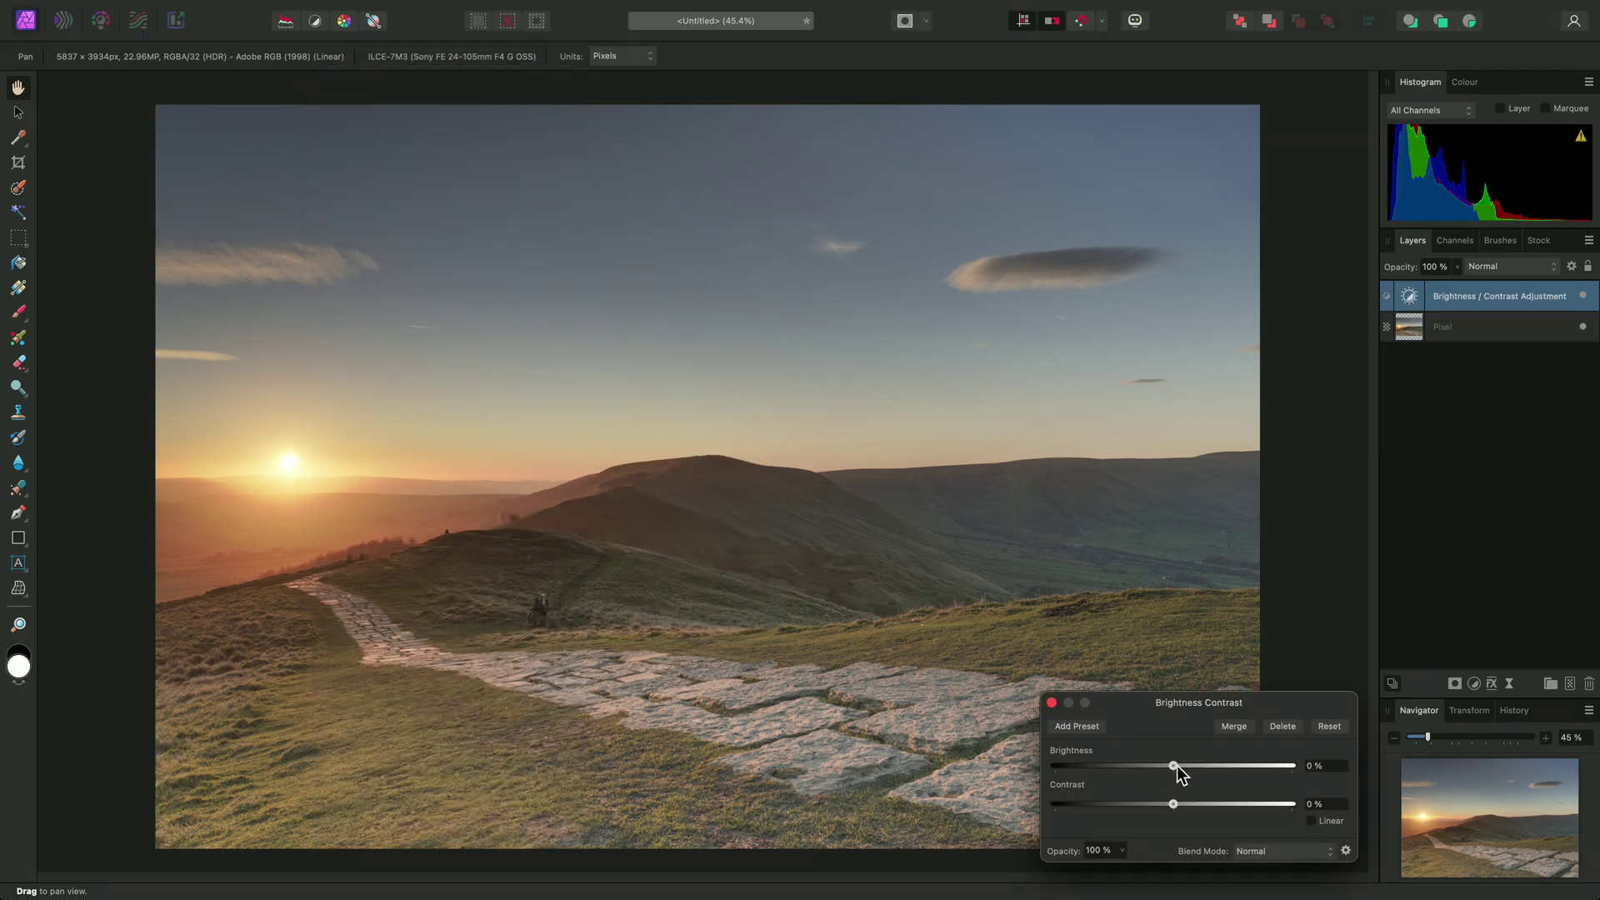
left_click_drag(1173, 765, 1219, 766)
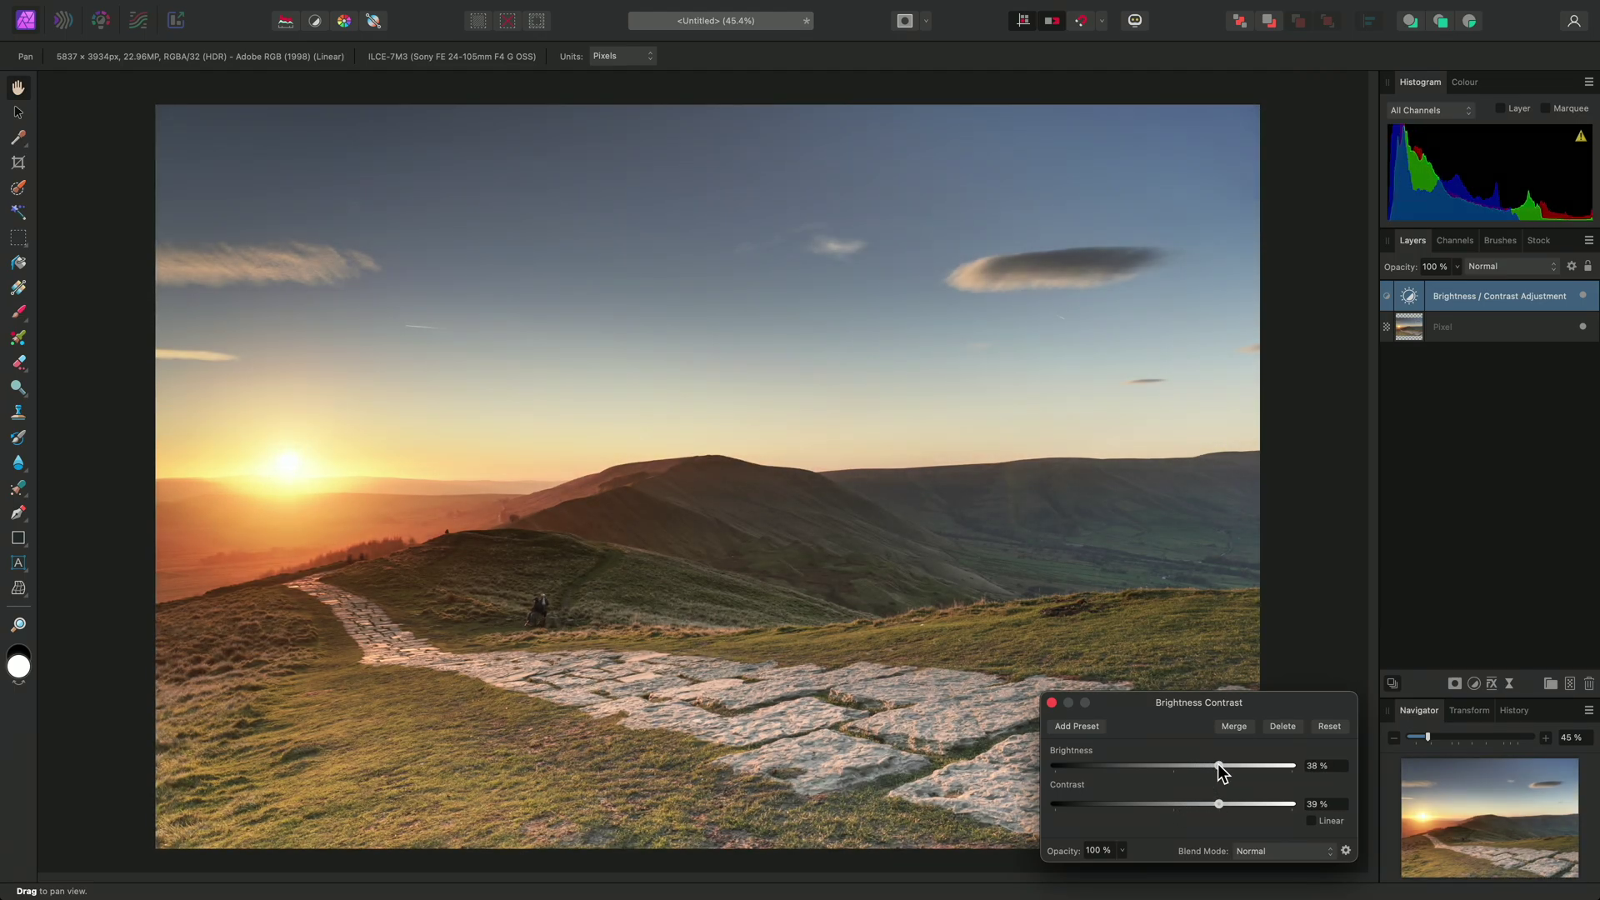
left_click(1051, 702)
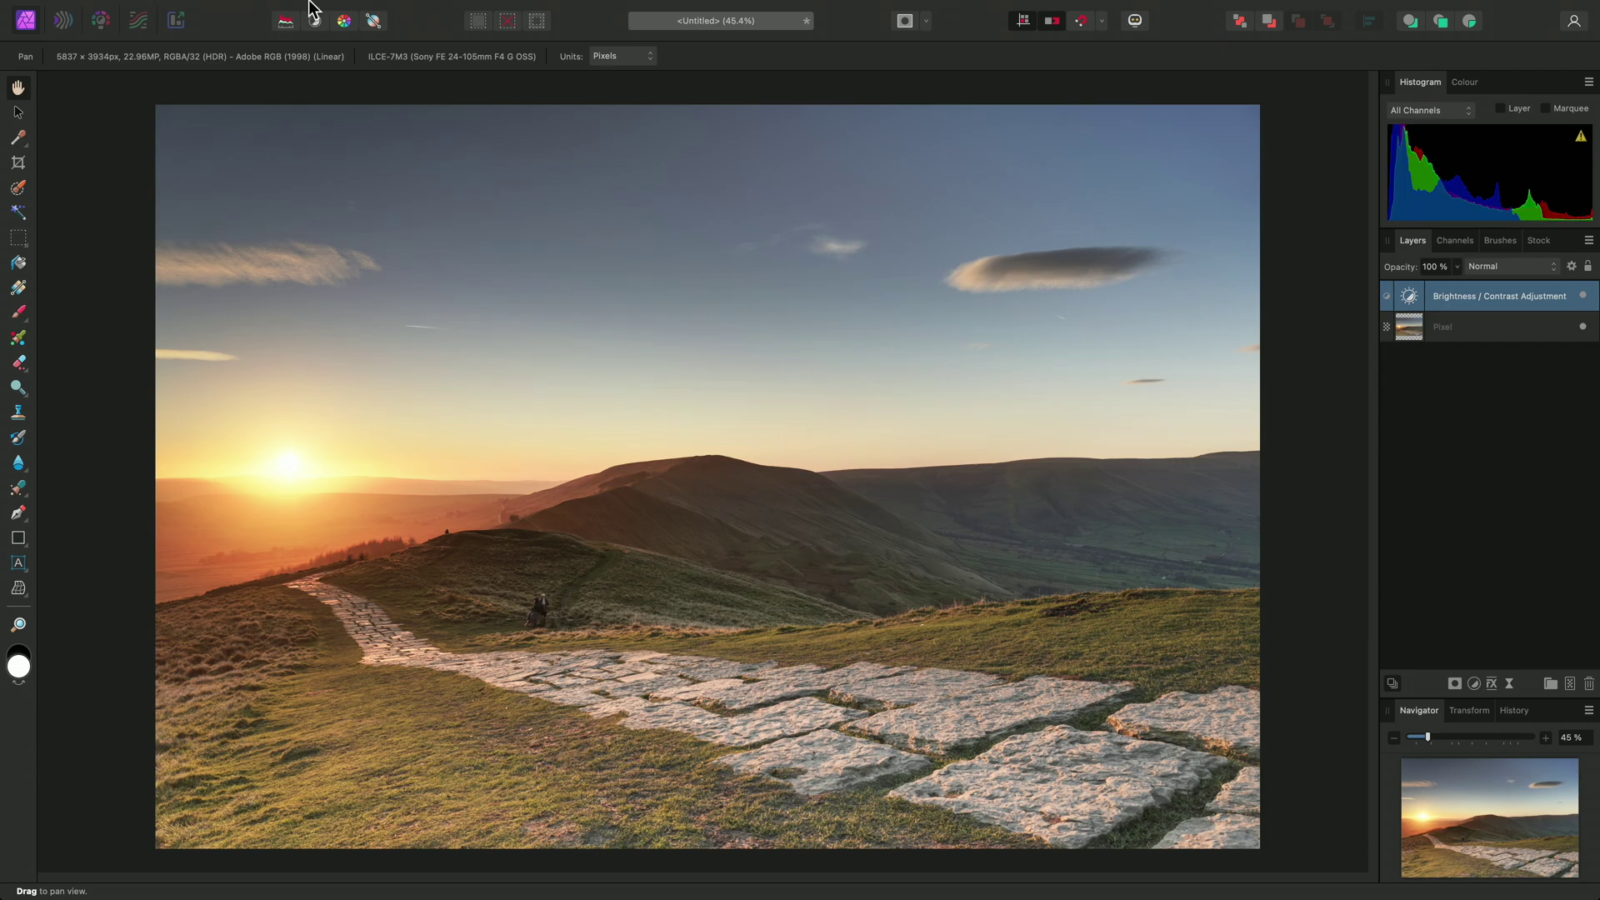
Start a new HDR merge and browse to the South Stack Lighthouse folder.
left_click(157, 10)
left_click(200, 117)
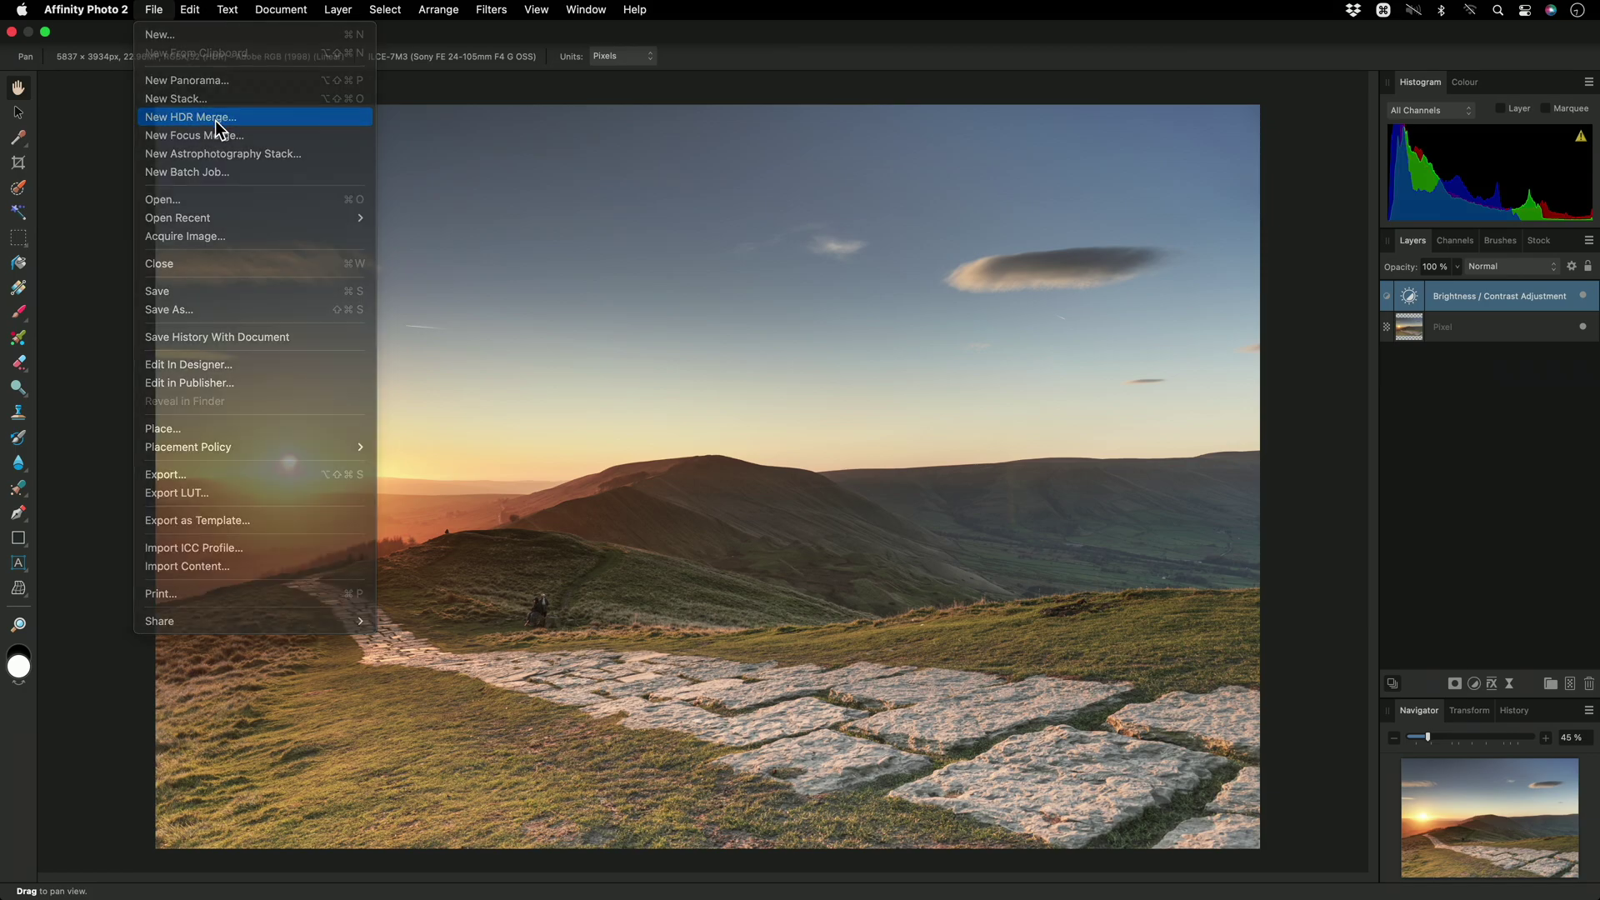
left_click(912, 398)
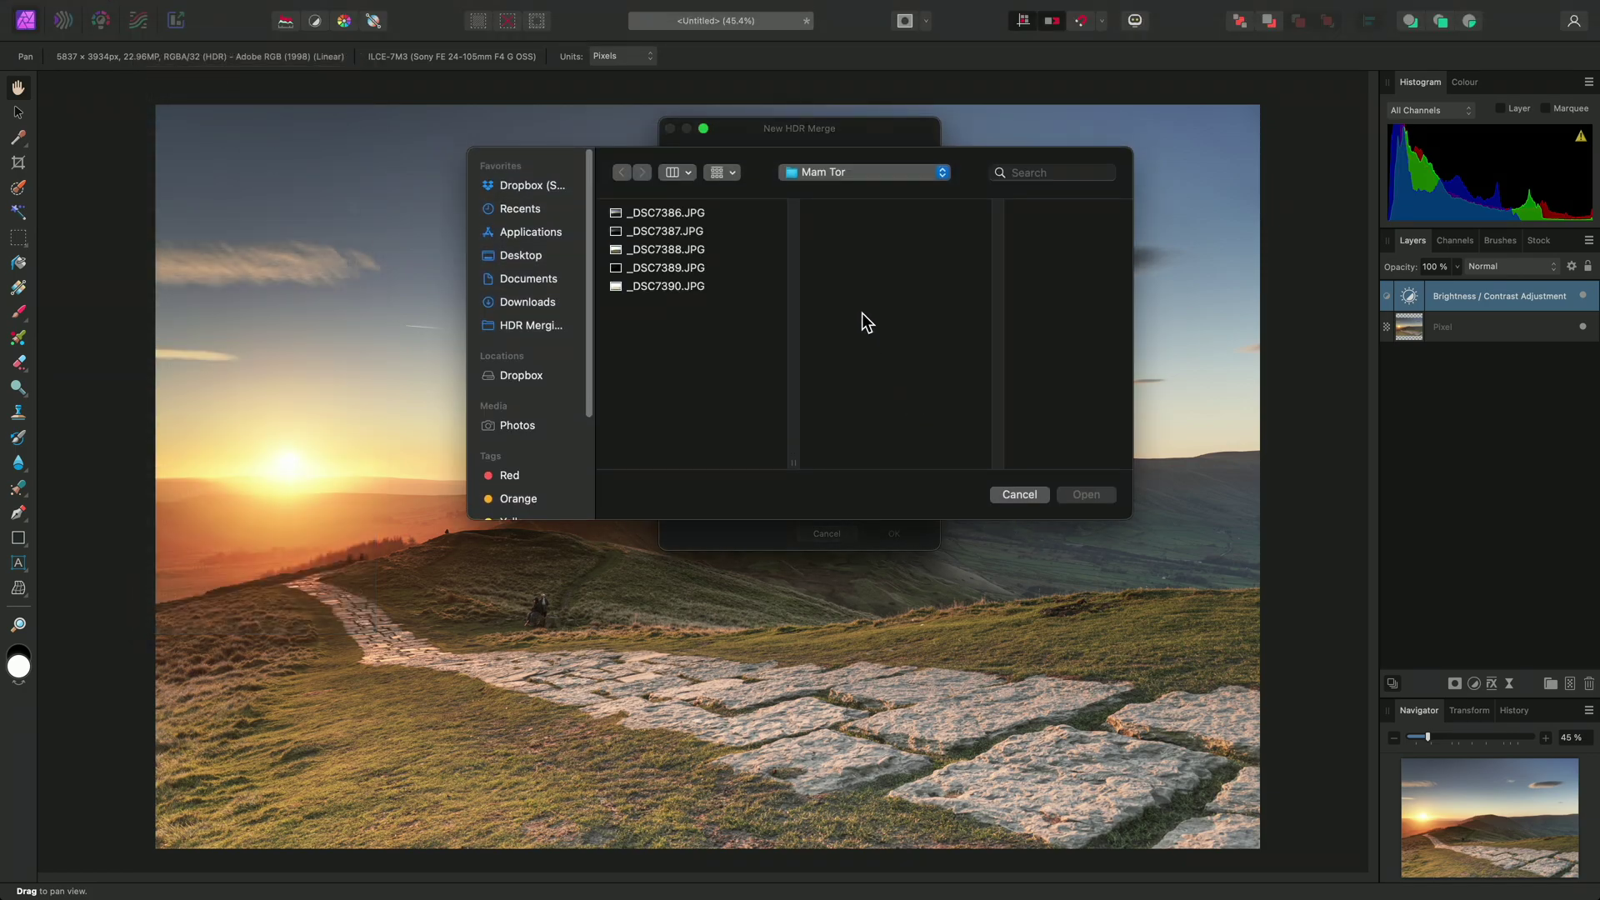
left_click(858, 174)
left_click(880, 100)
left_click(721, 230)
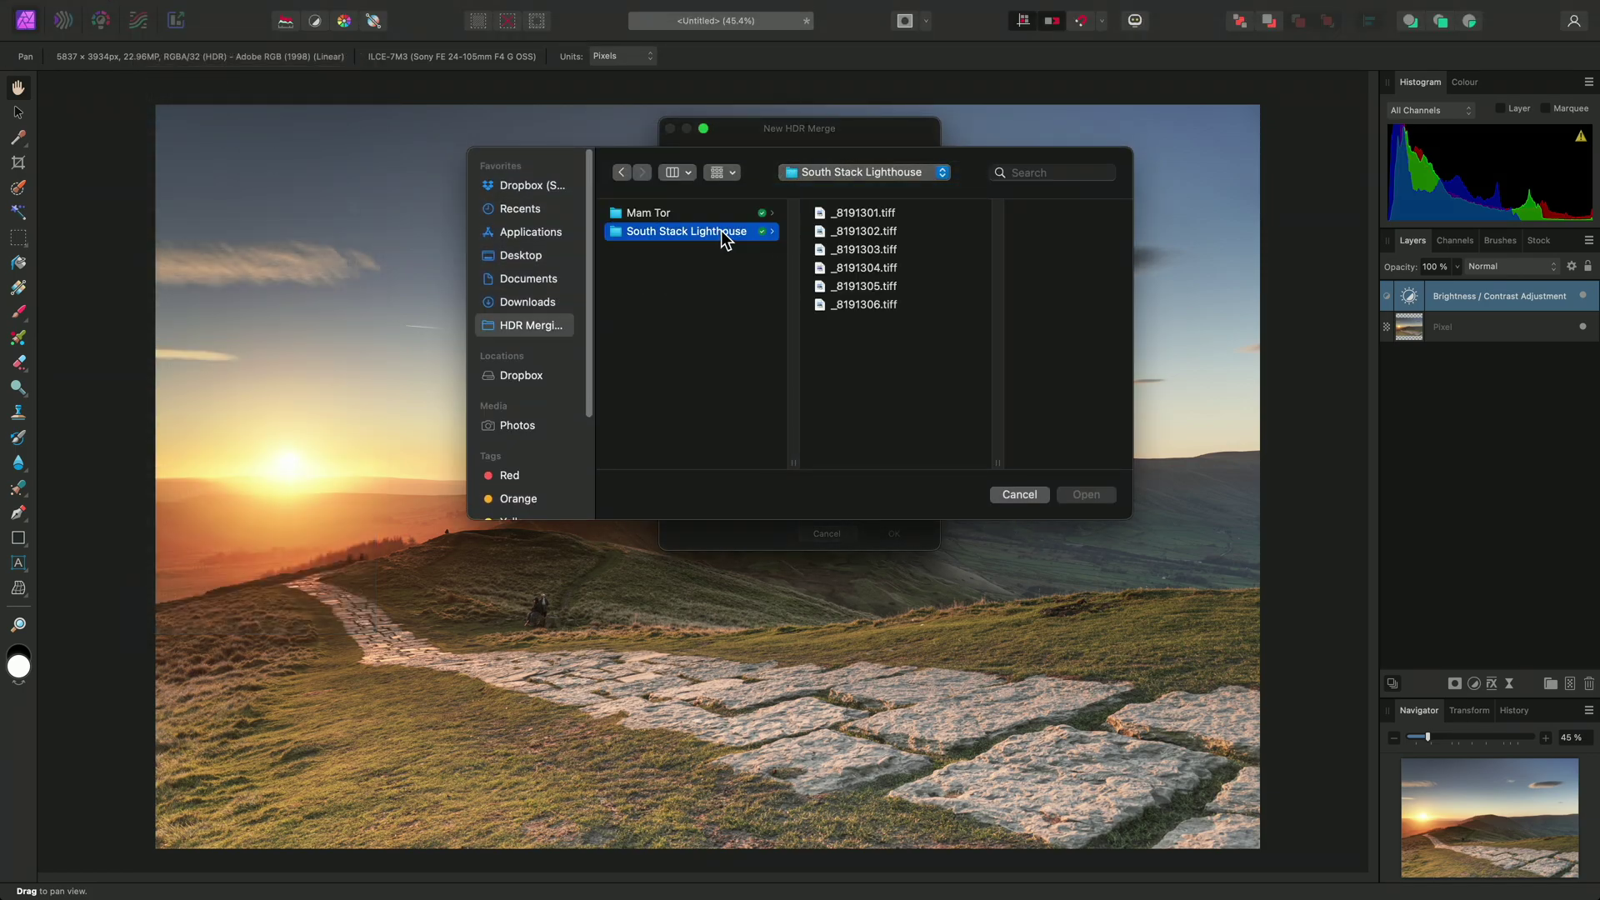
Load all six South Stack TIFF exposures and merge them with Tone map HDR image unticked.
left_click(855, 208)
left_click(850, 306, "shift")
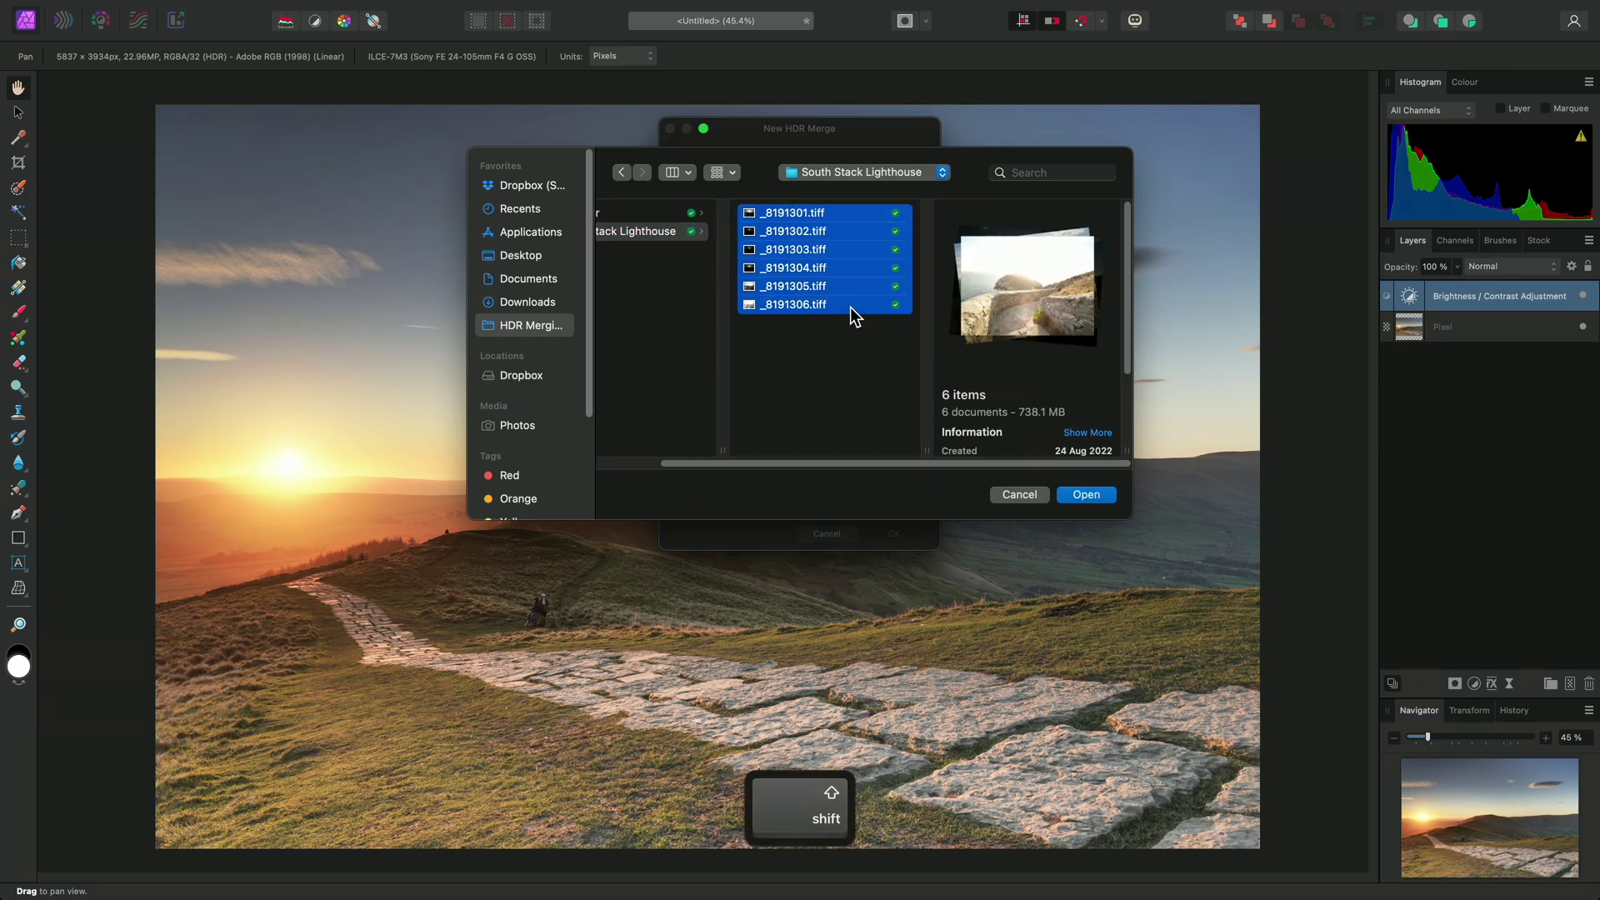
left_click(1085, 495)
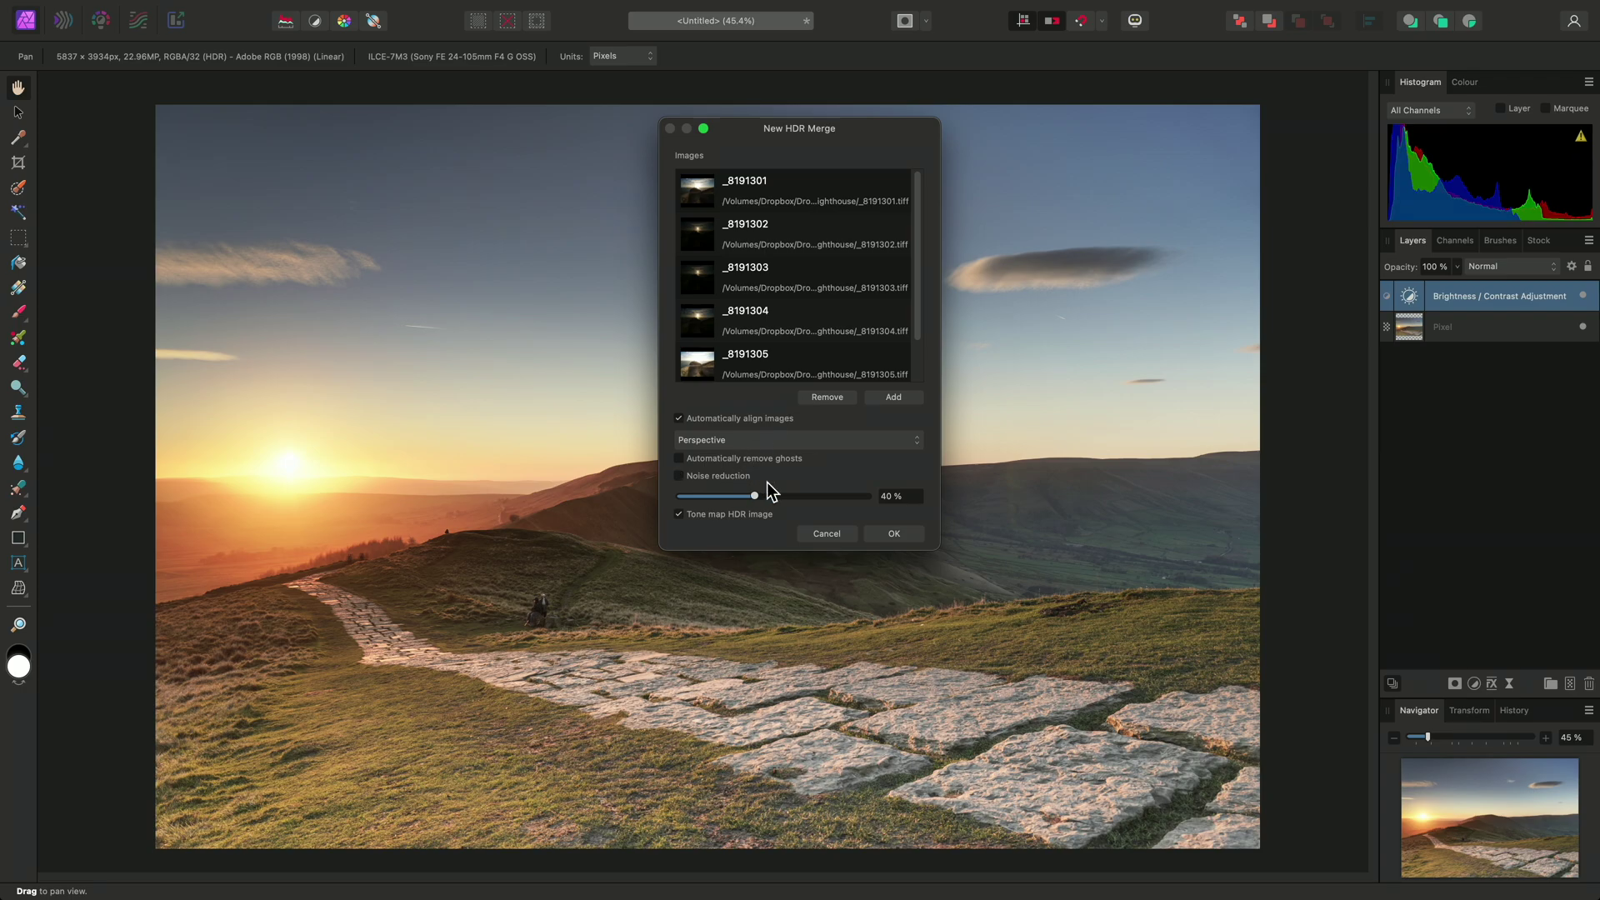
left_click(736, 513)
left_click(892, 535)
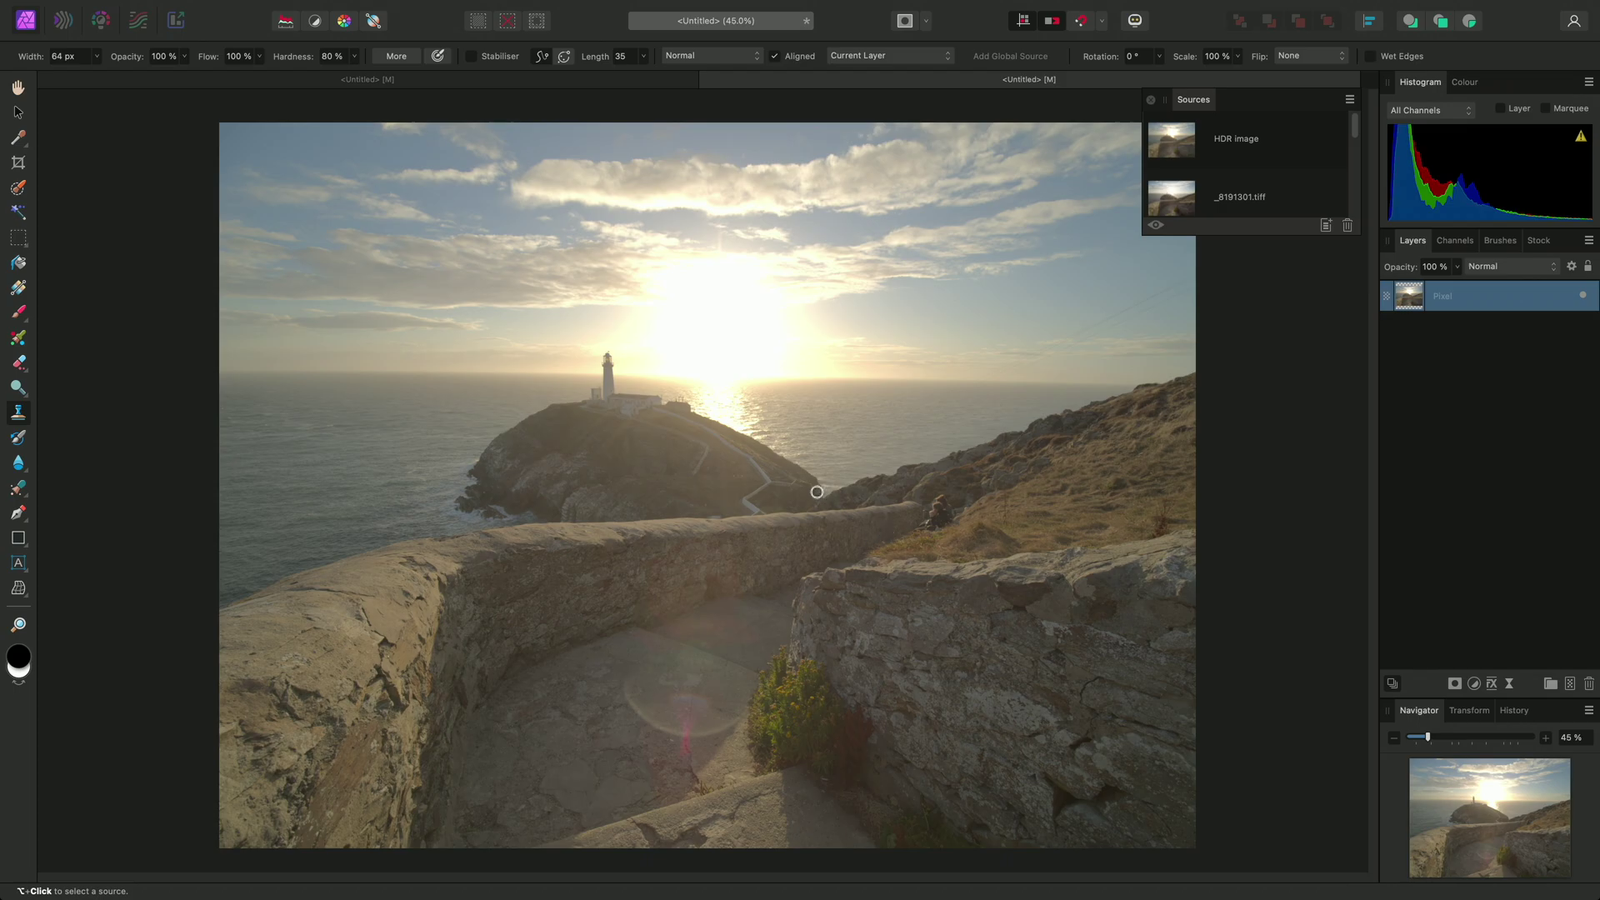
Switch to the Hand tool (H) and open the Window menu.
key("h")
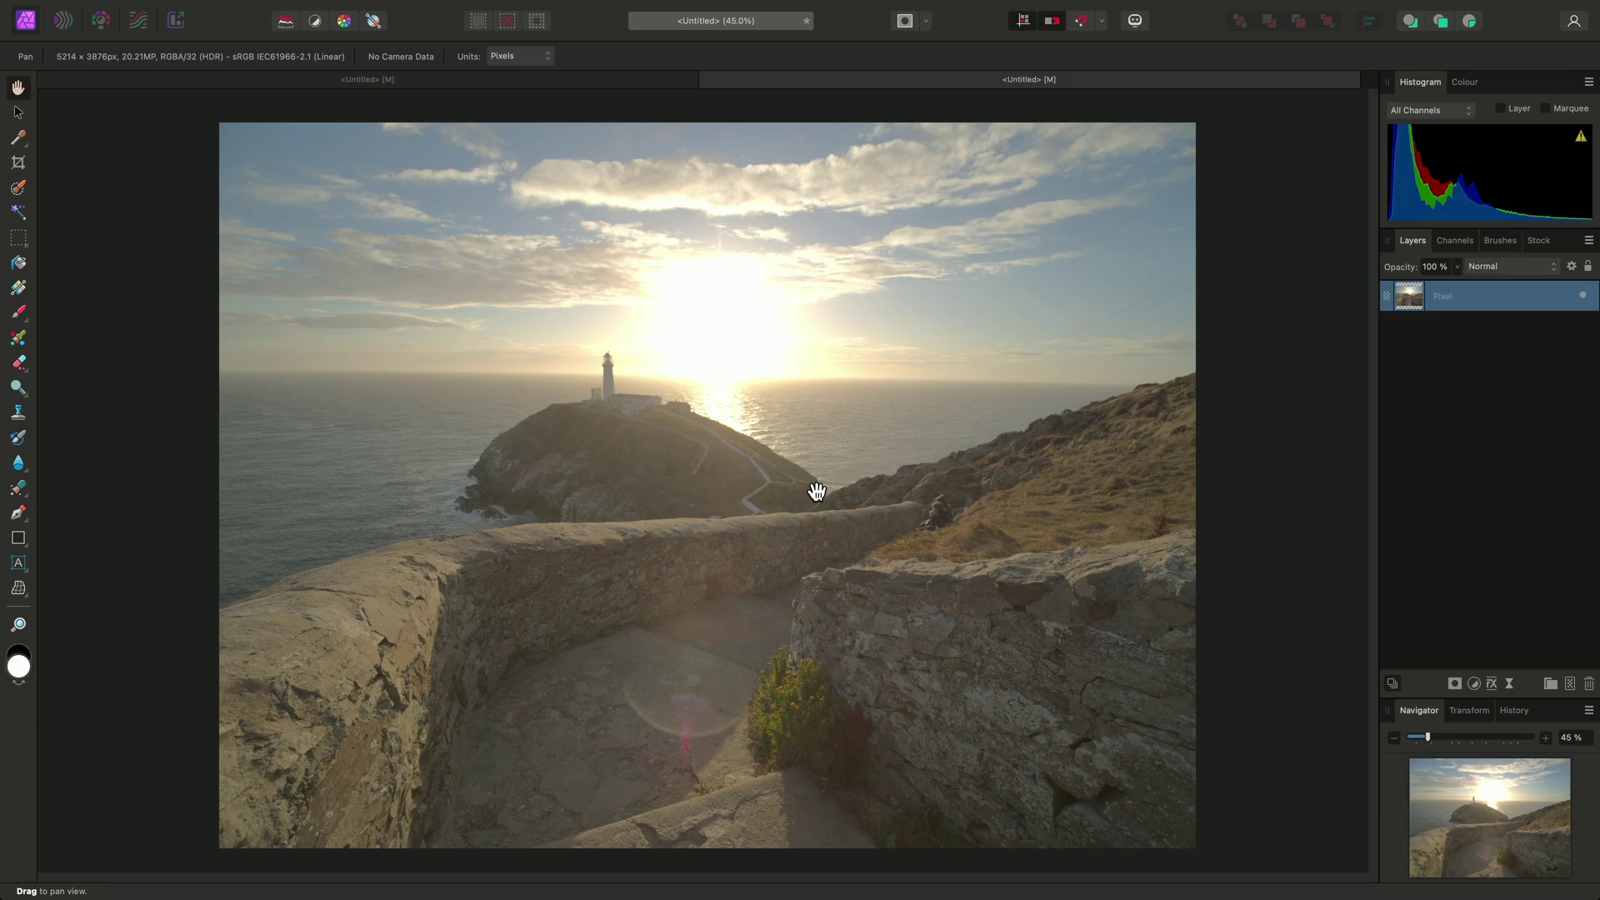
left_click(586, 10)
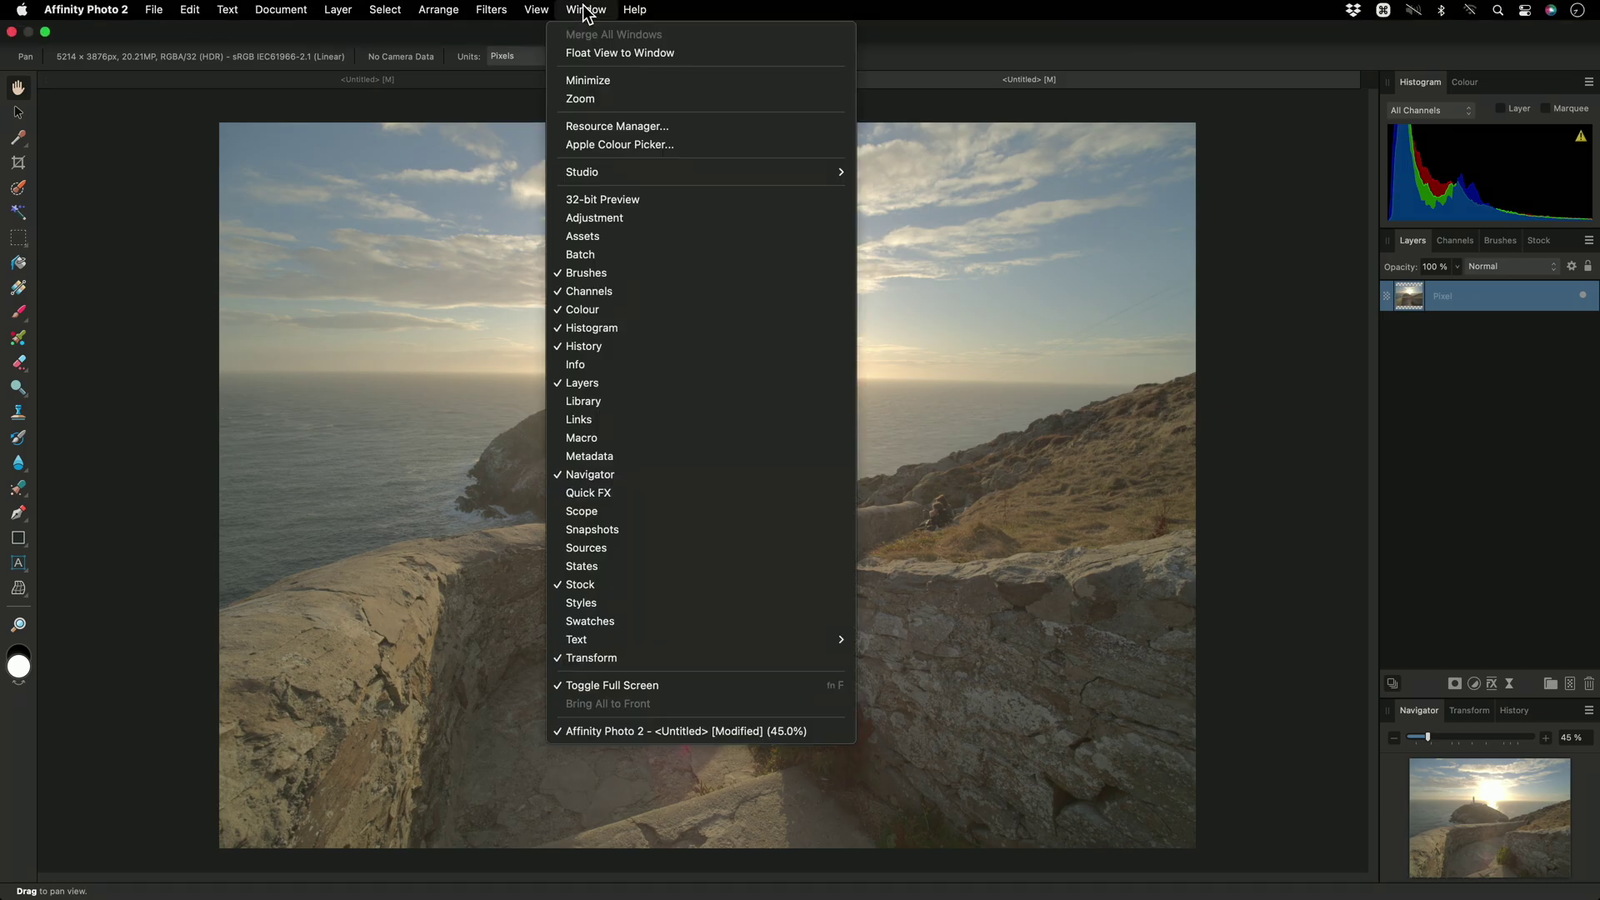
Show the 32-bit Preview panel and untick Enable EDR.
left_click(672, 200)
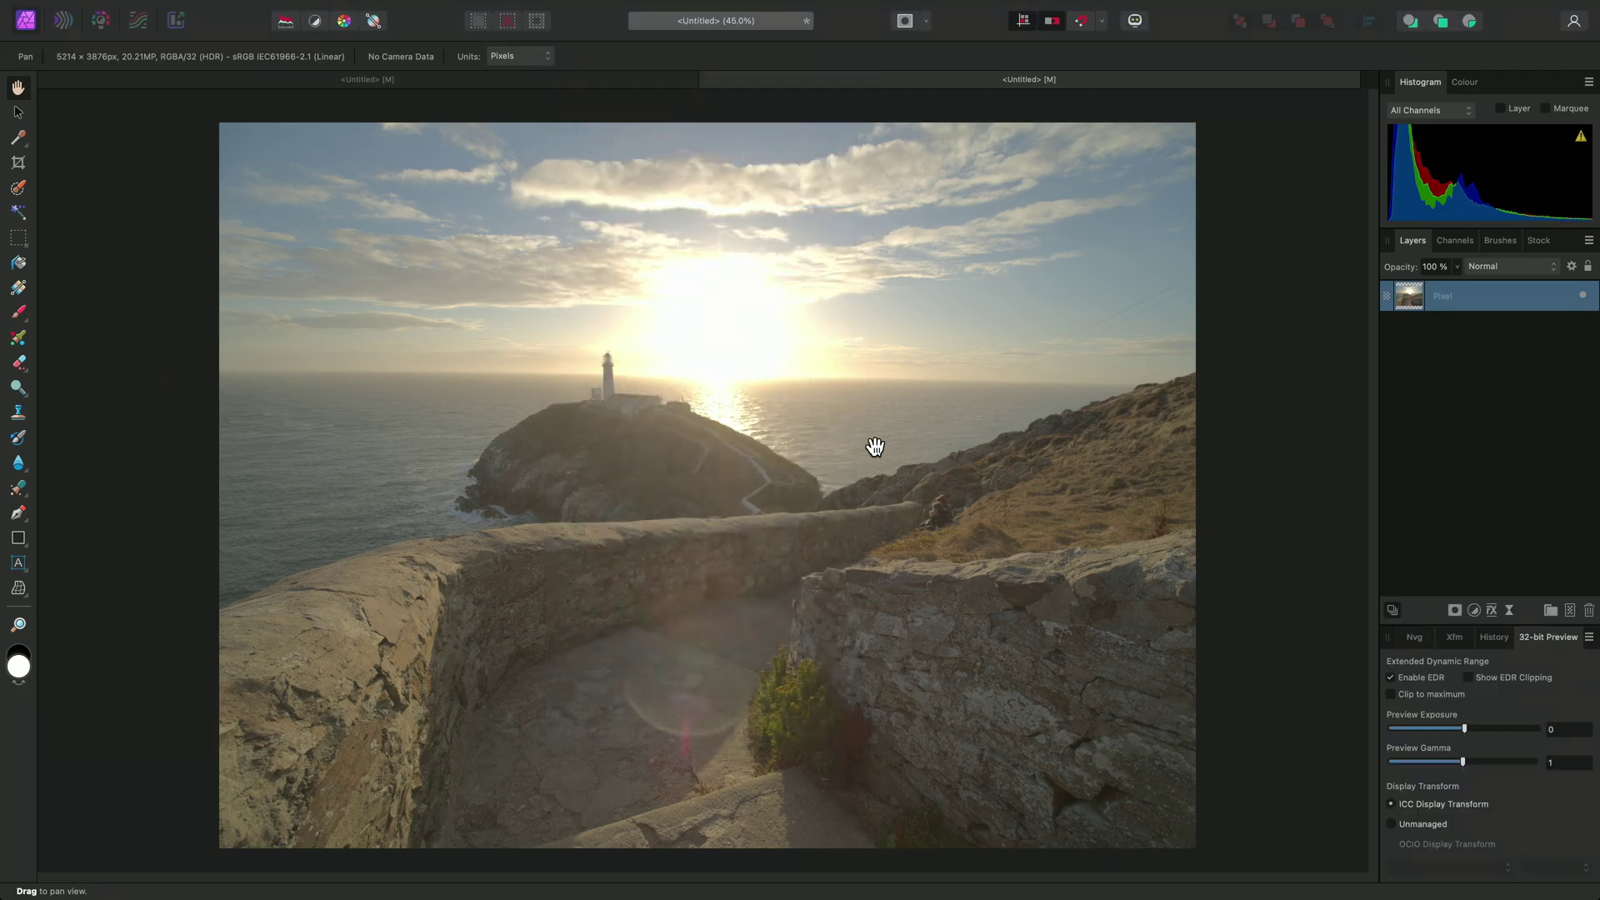
left_click(1433, 678)
left_click(345, 13)
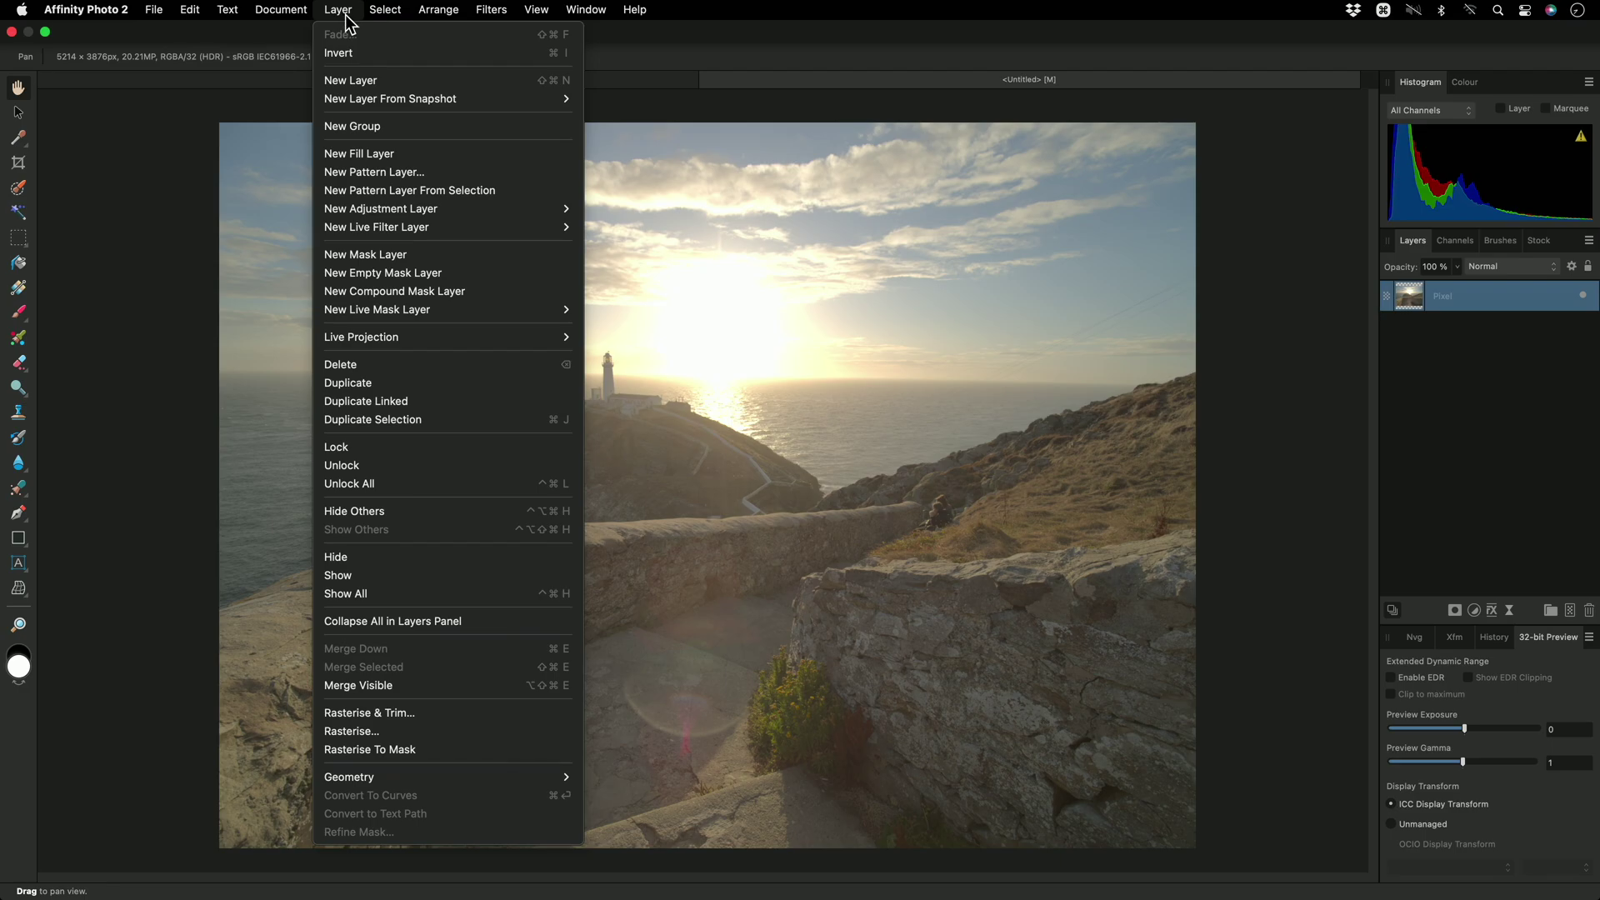
Add a Shadows / Highlights live filter with highlights strength -100% and range 62%.
mouse_move(439, 227)
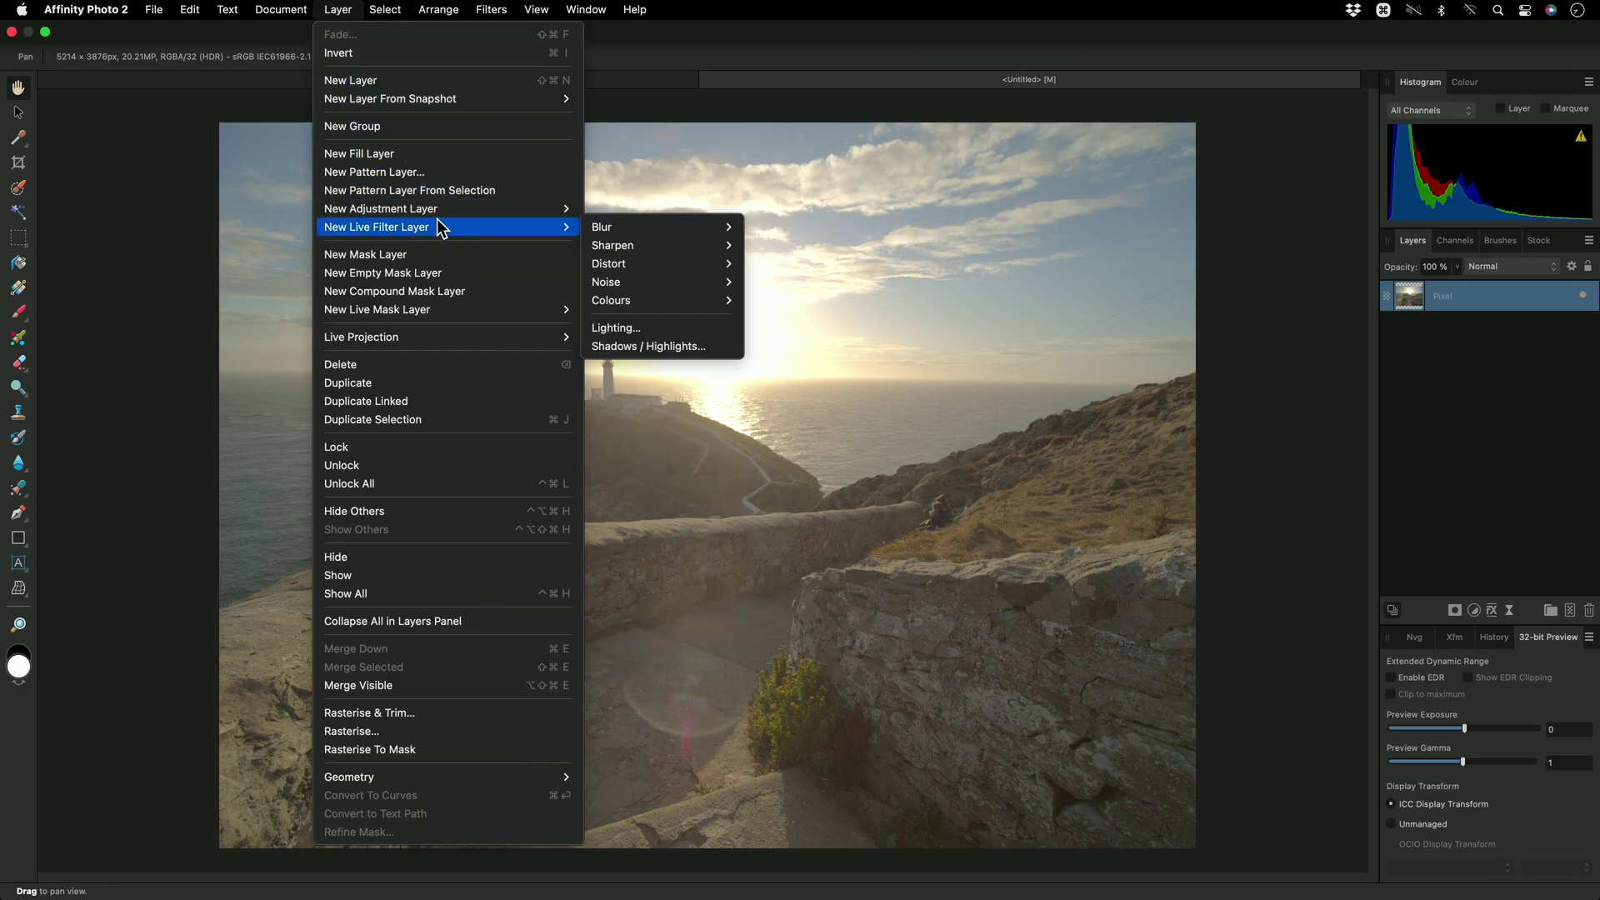
left_click(716, 346)
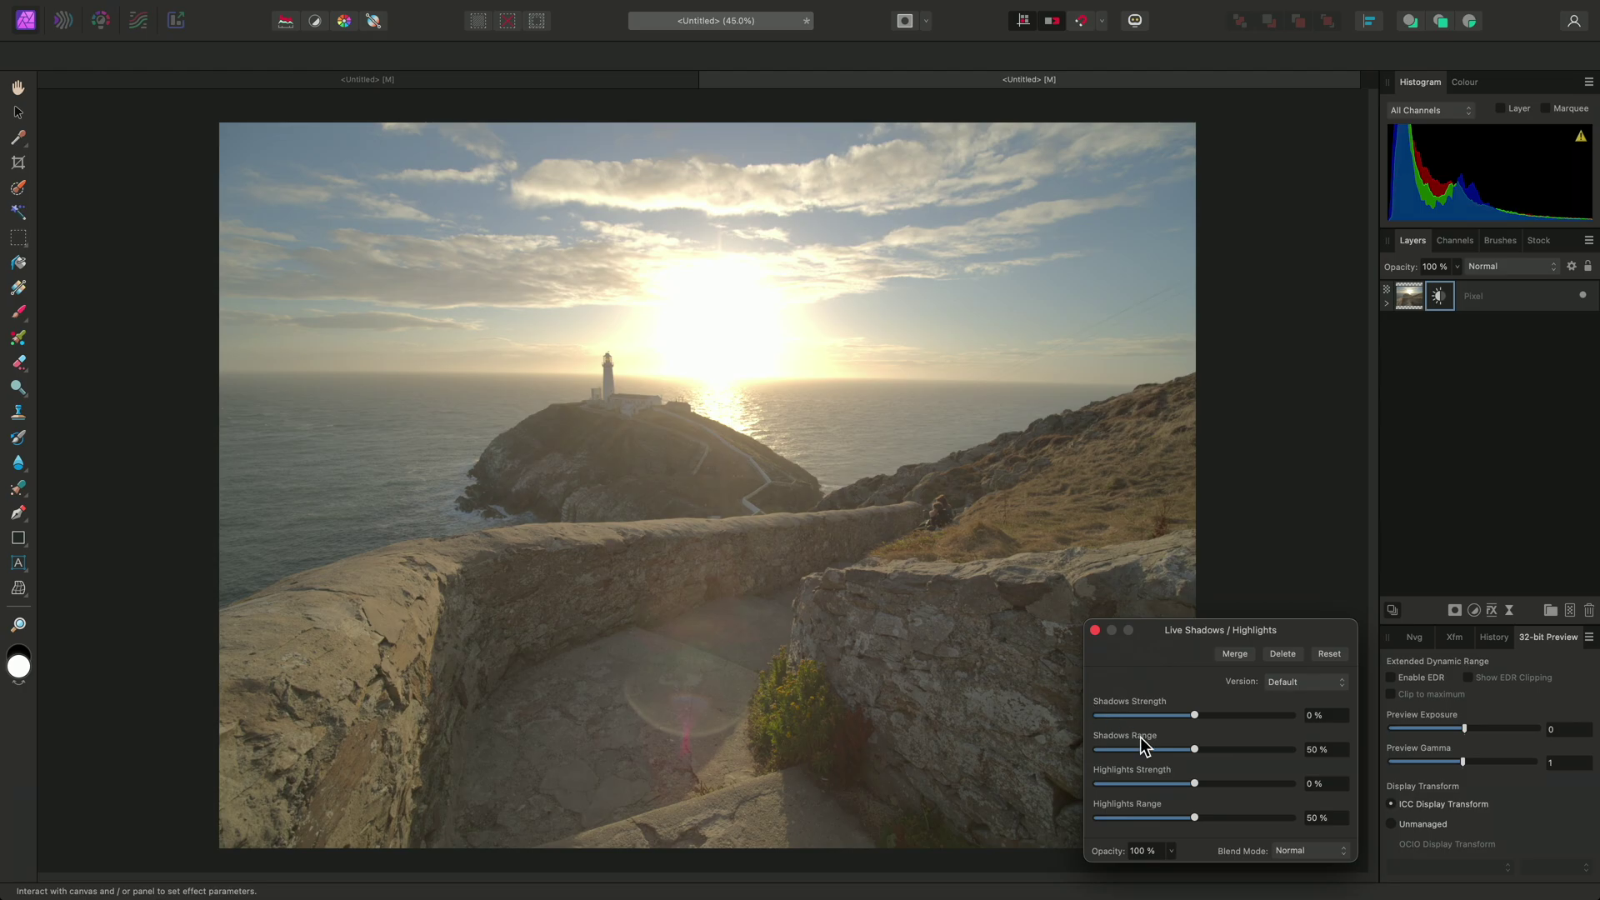
left_click_drag(1195, 784, 1081, 785)
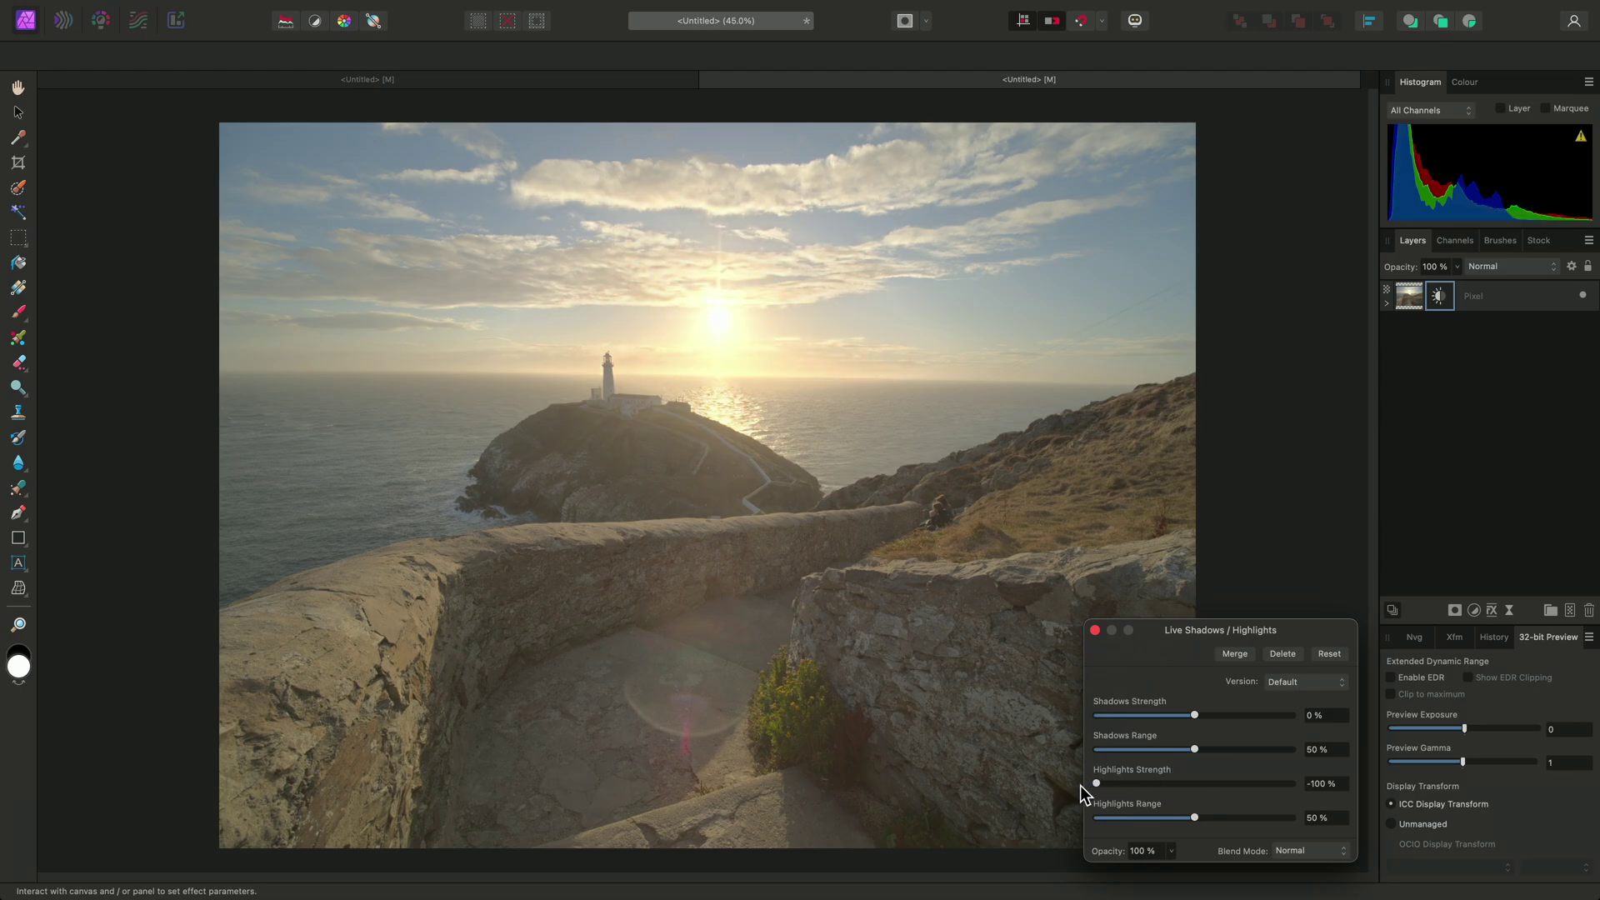
left_click_drag(1194, 818, 1219, 818)
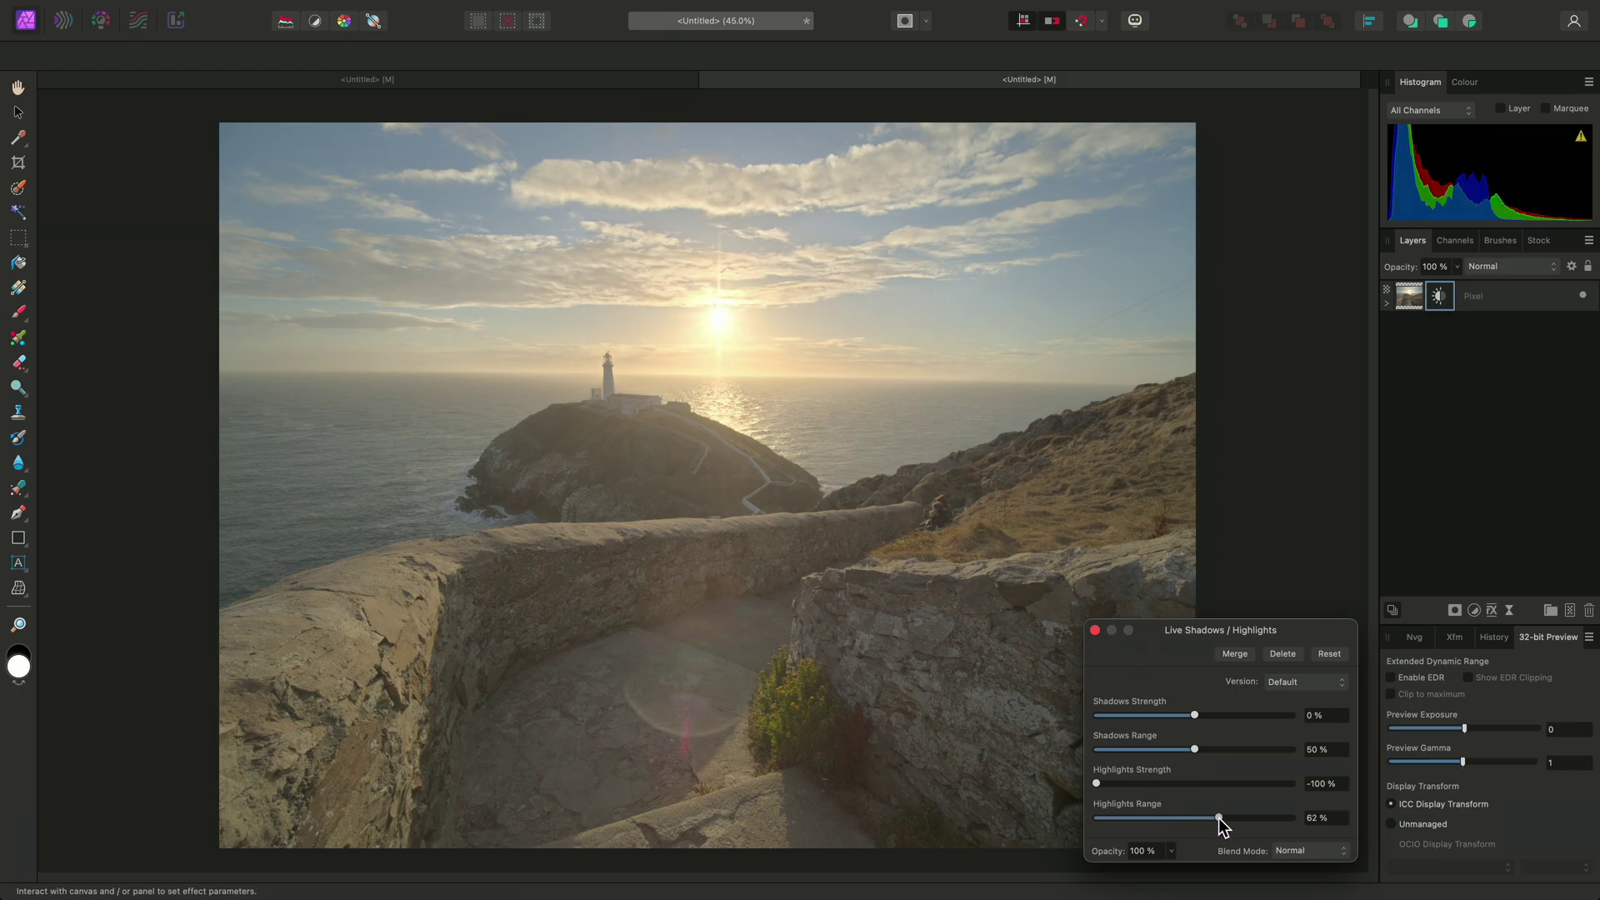
Add an Exposure adjustment layer set to -0.775 to darken the lighthouse image.
mouse_move(575, 2)
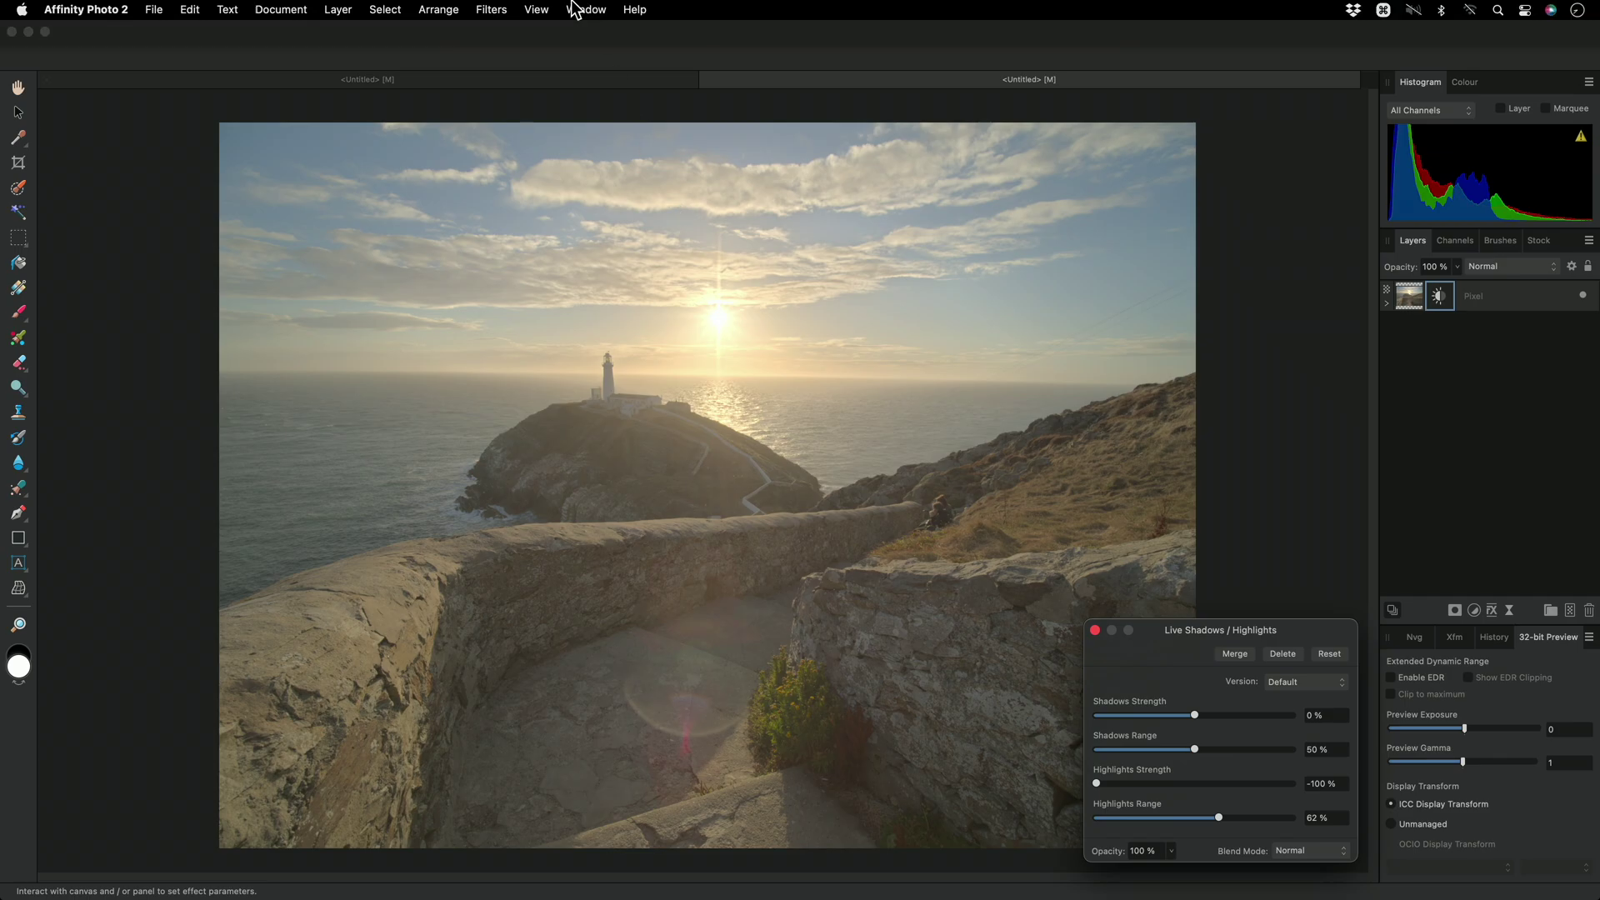
left_click(337, 10)
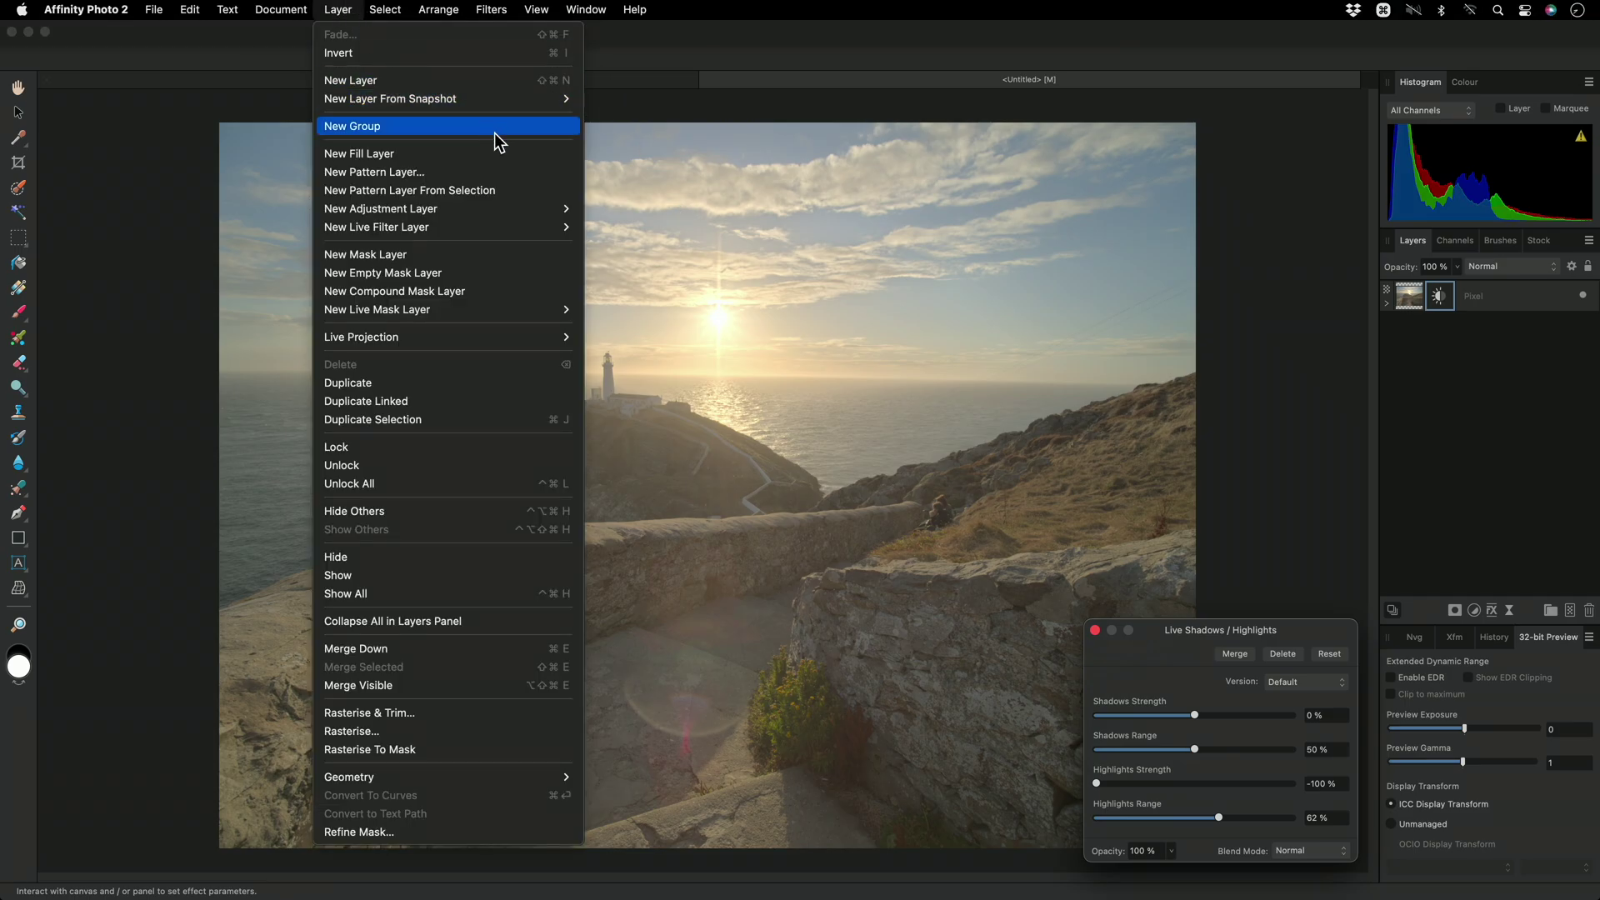
mouse_move(520, 208)
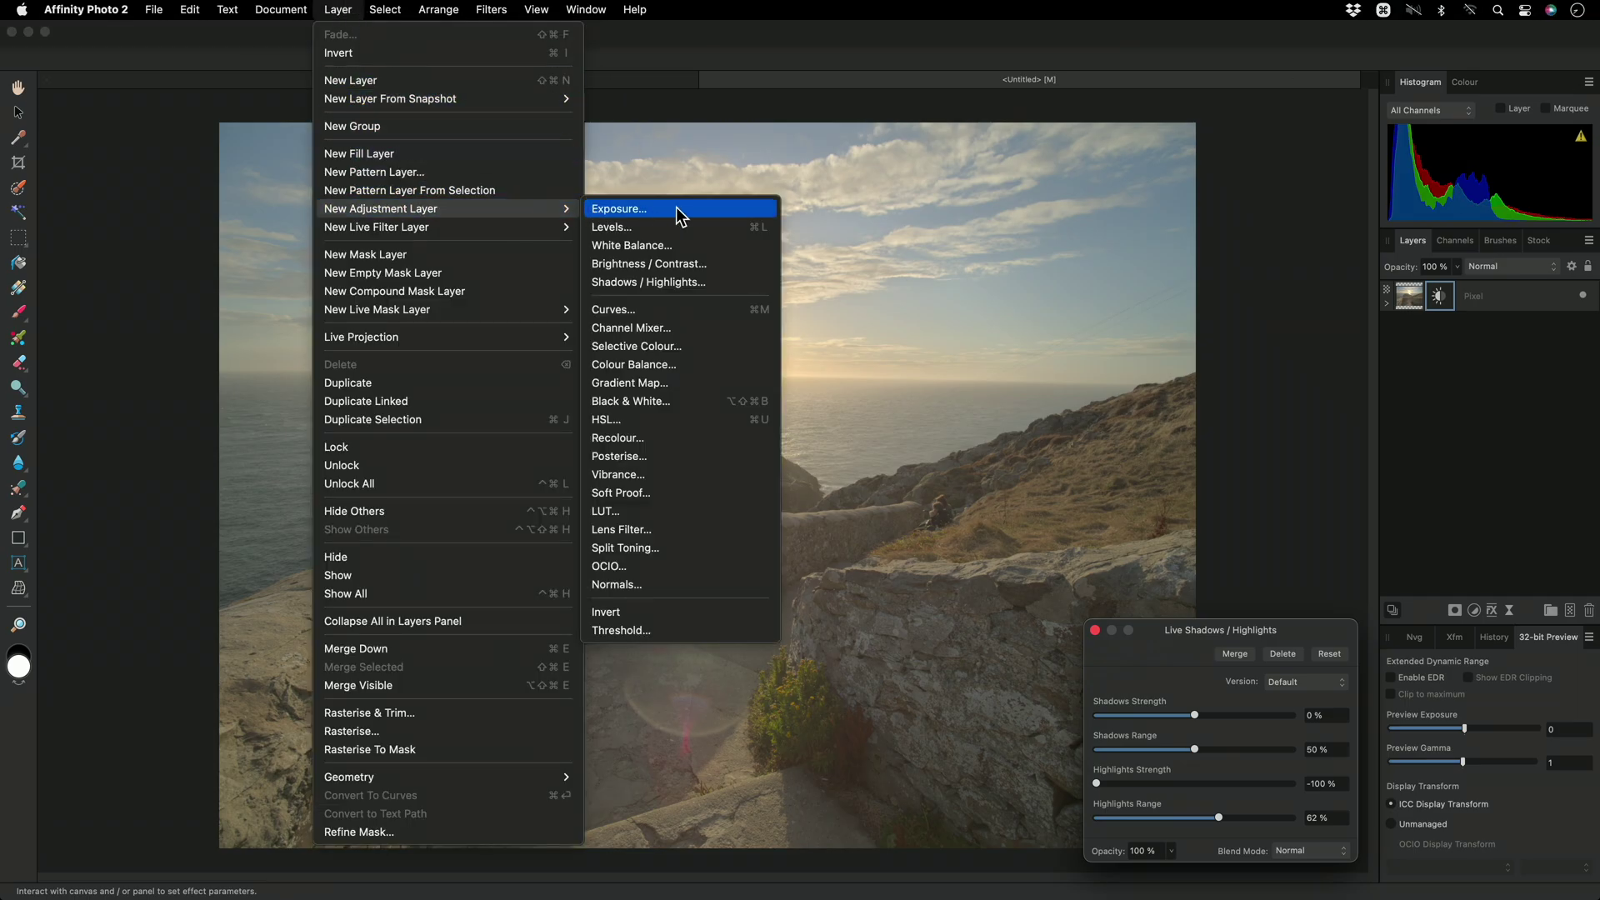
left_click(677, 207)
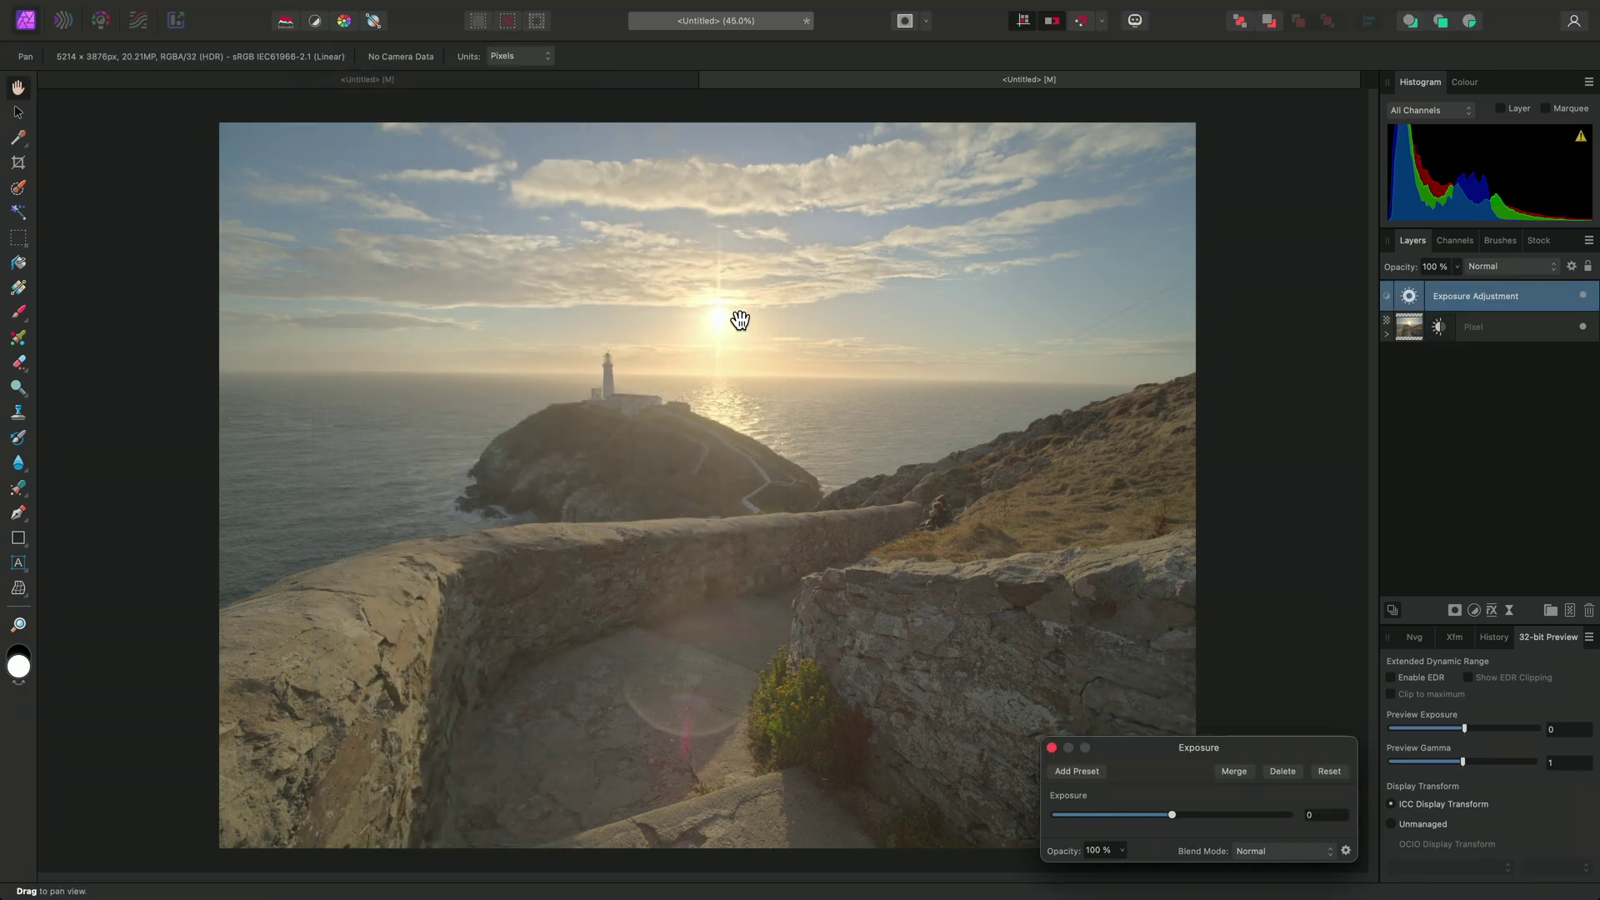
left_click_drag(1171, 815, 1158, 818)
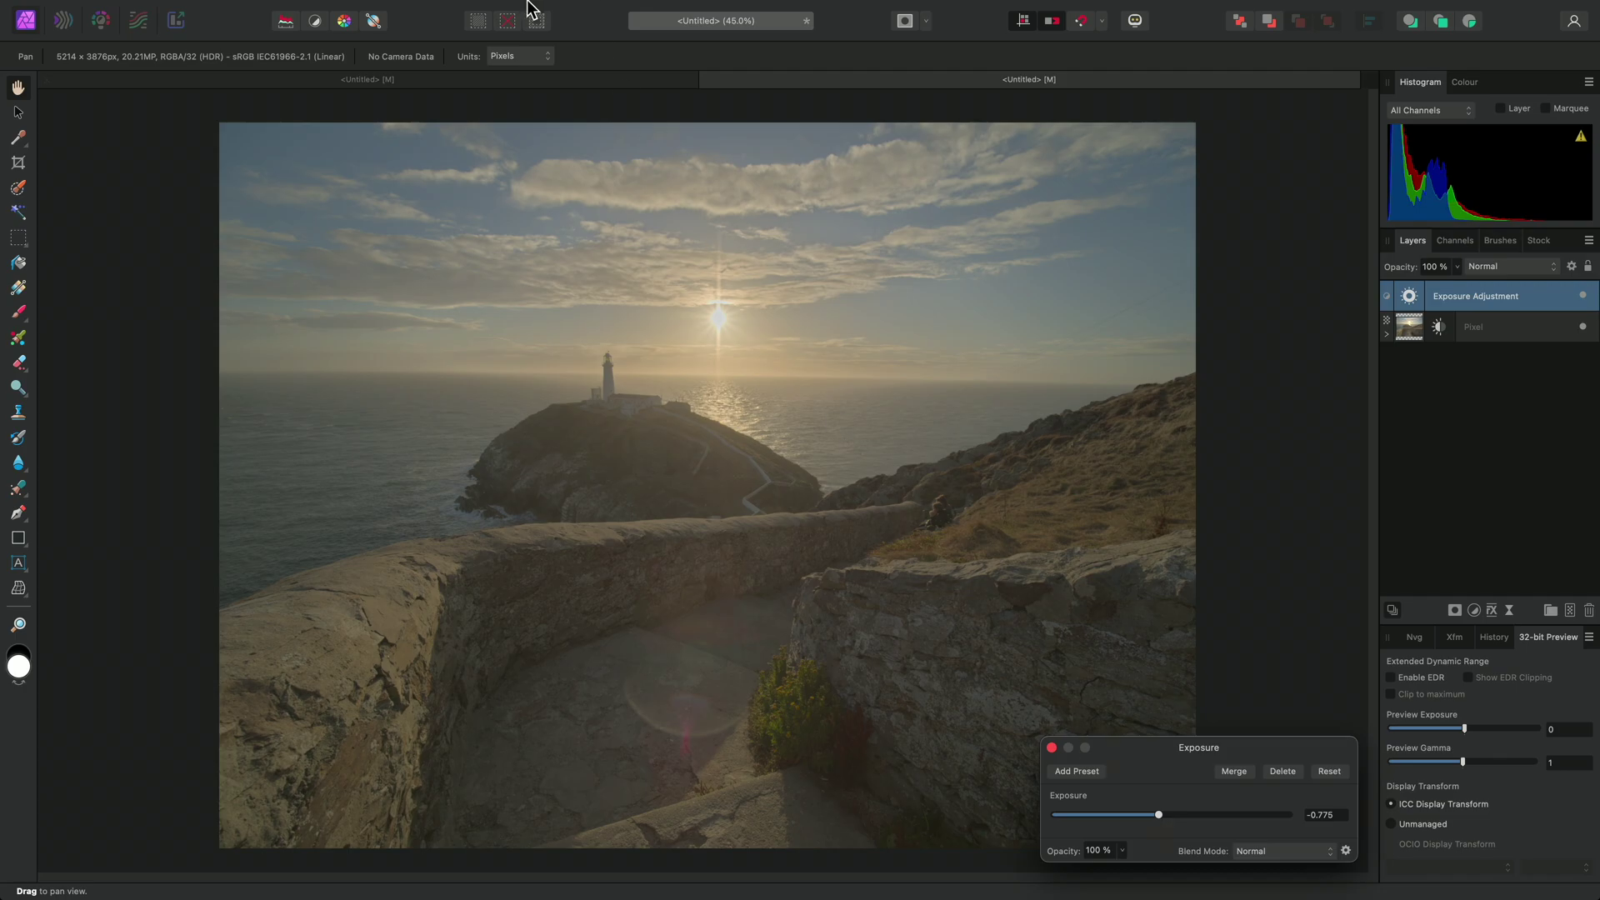
left_click(338, 10)
Add a Brightness / Contrast adjustment with contrast 100% and brightness 79%.
mouse_move(457, 210)
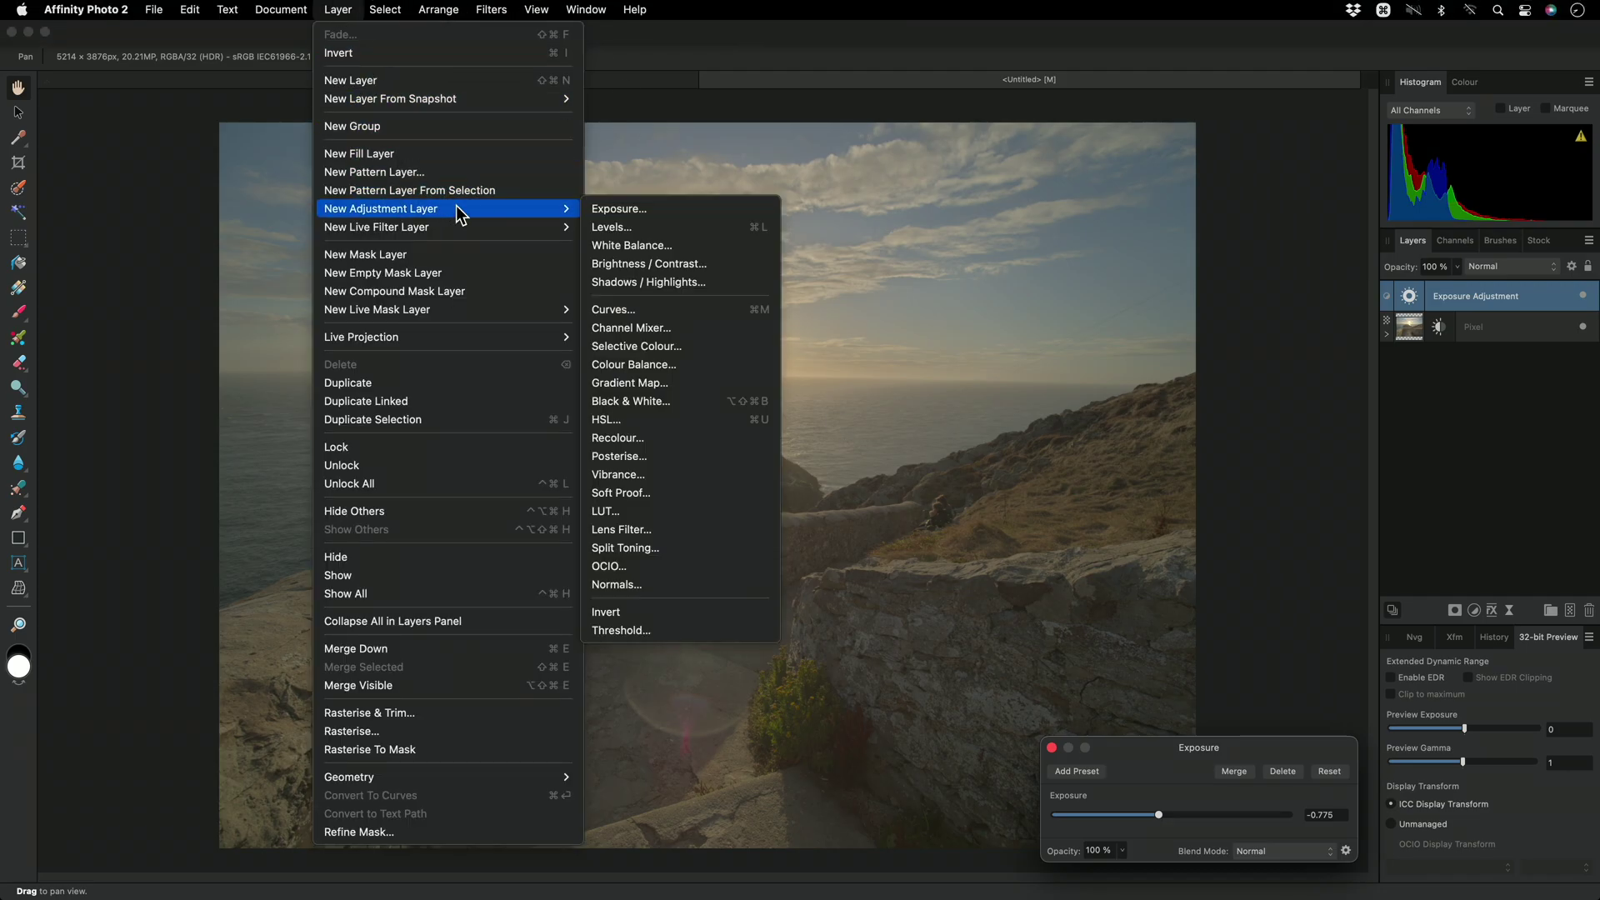
left_click(707, 265)
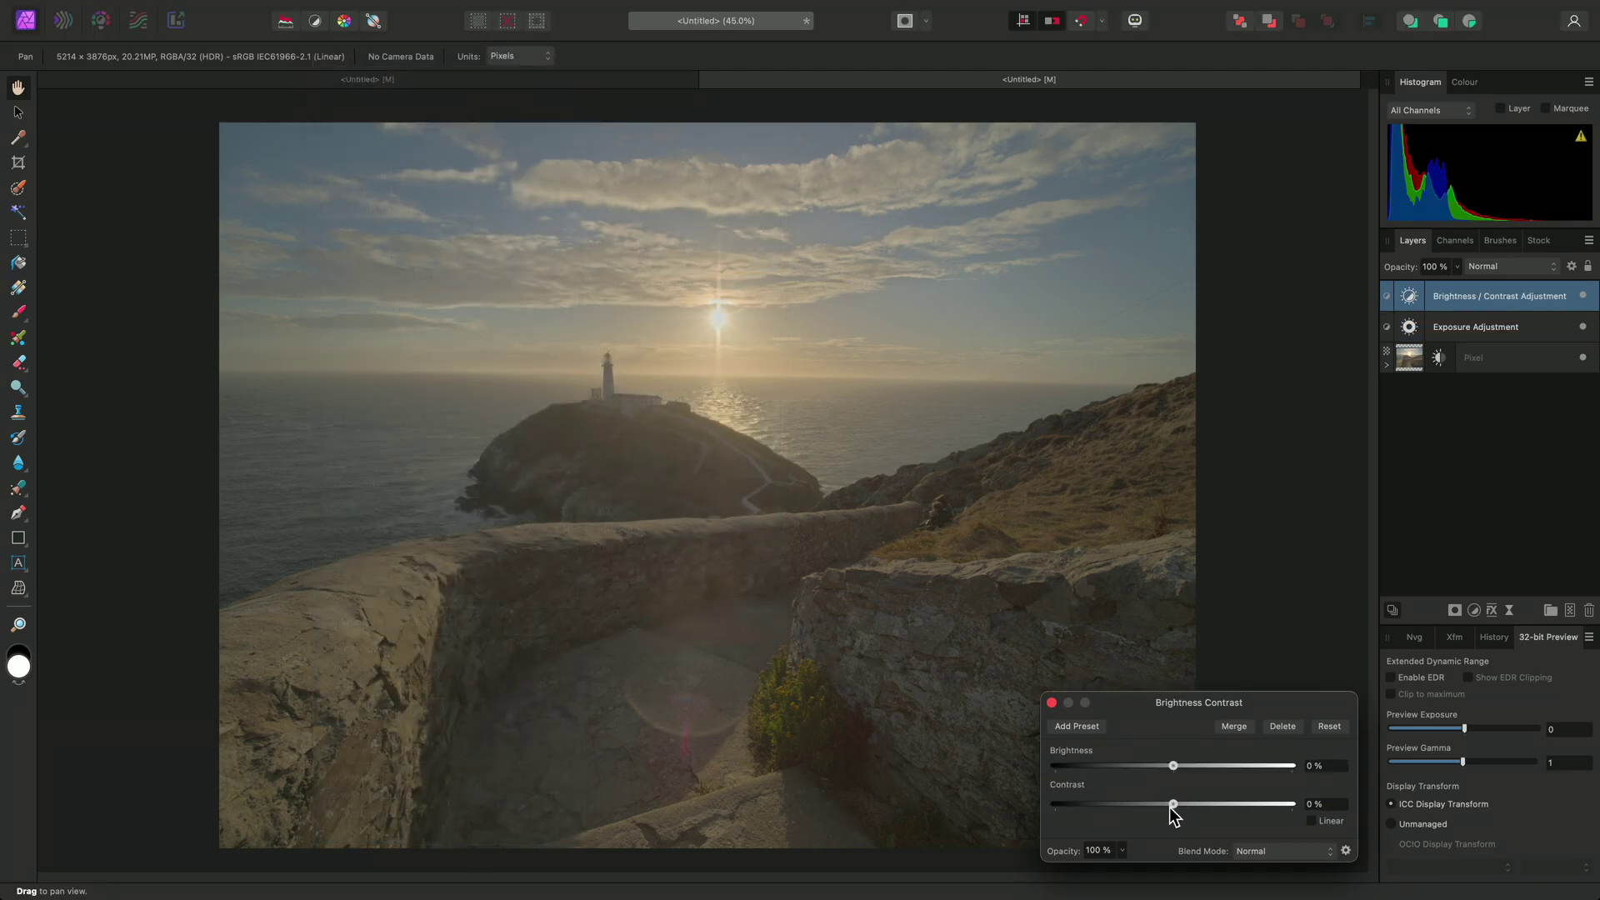
left_click_drag(1171, 805, 1305, 821)
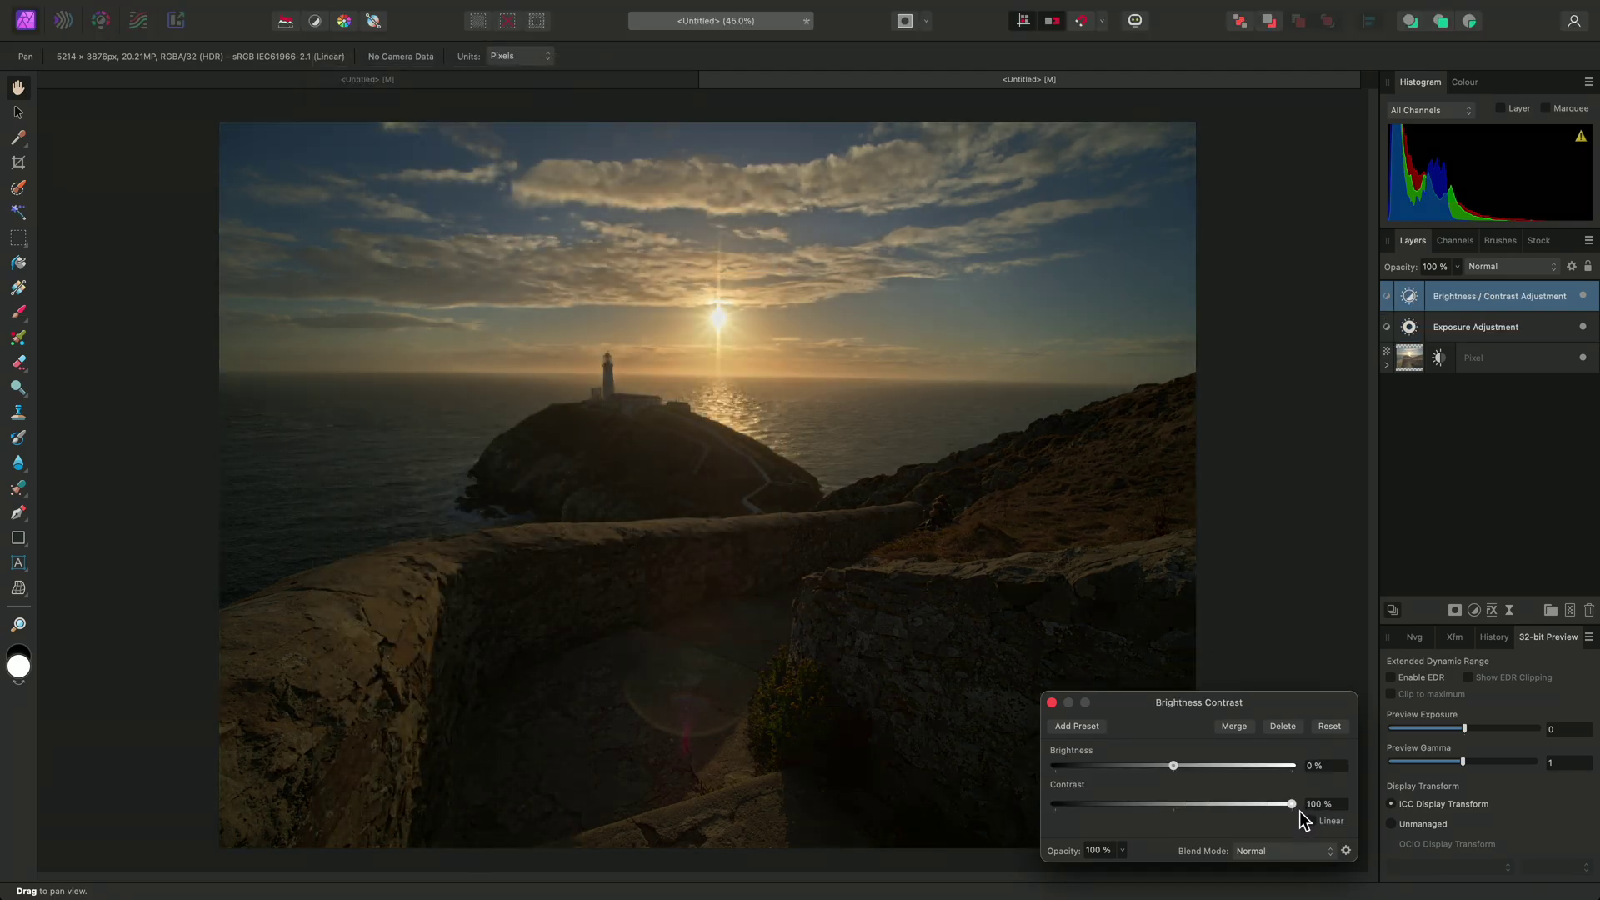
left_click_drag(1186, 768, 1267, 768)
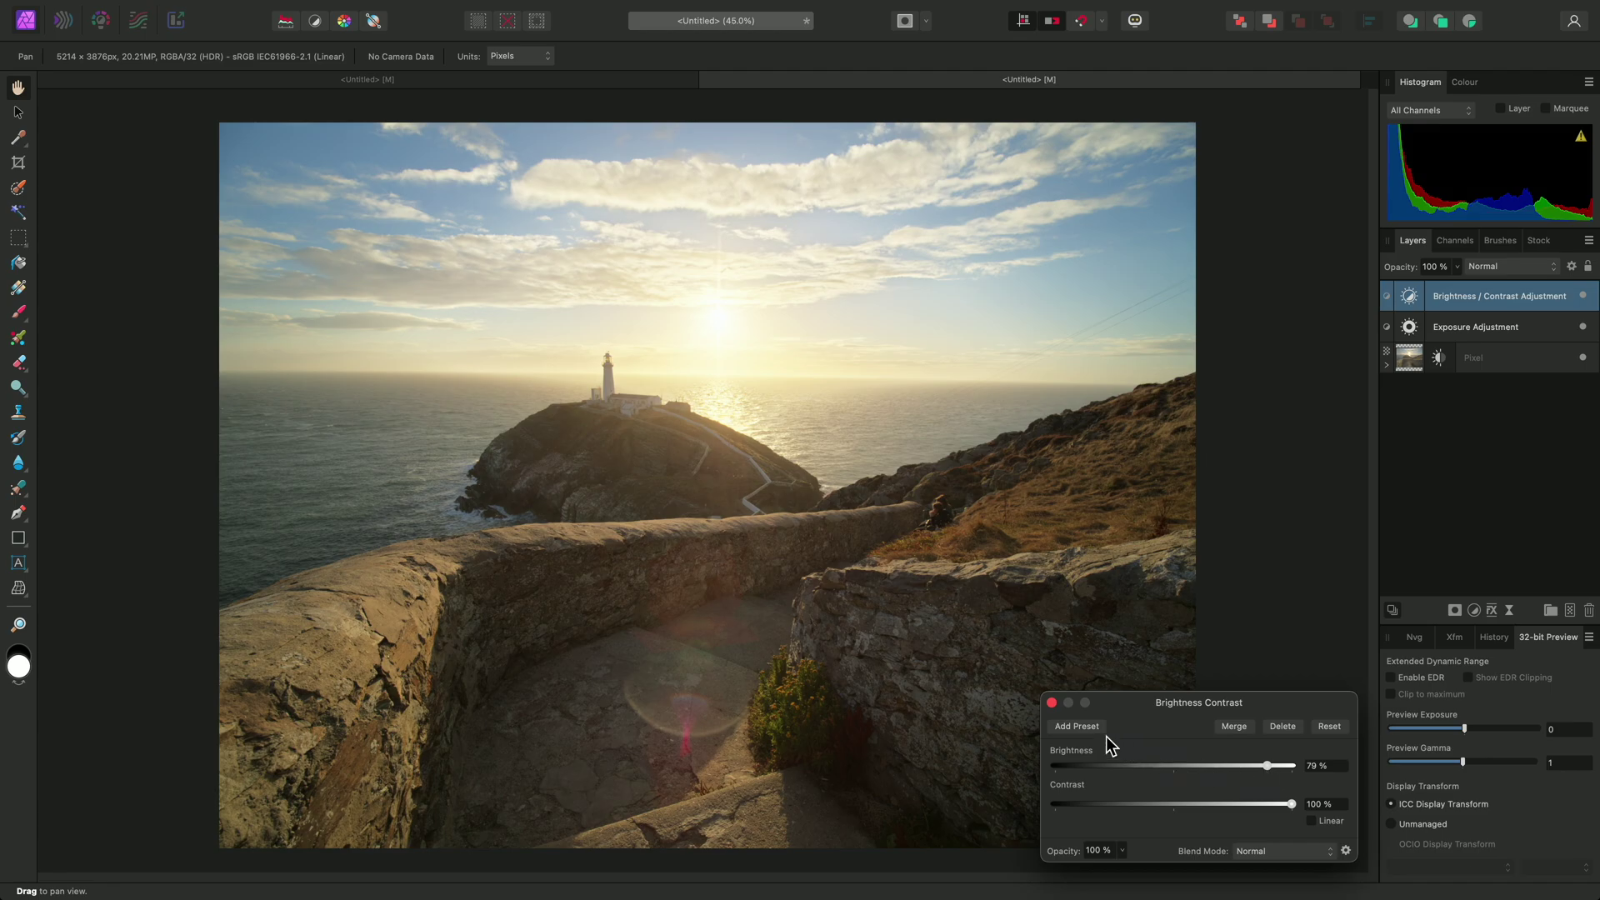
left_click(1051, 703)
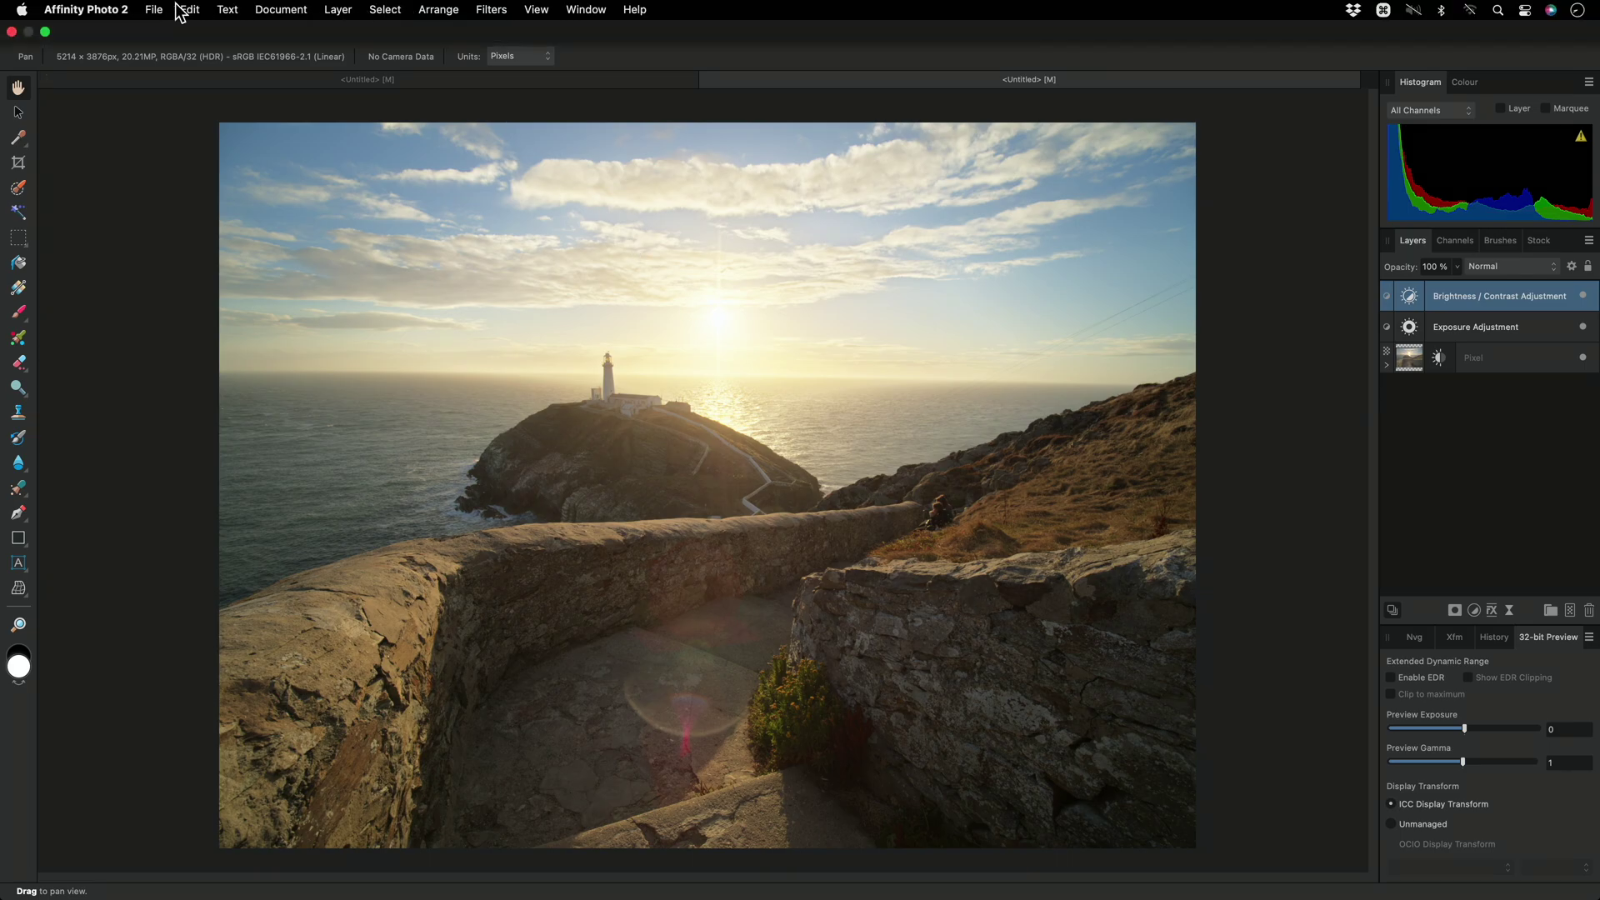
left_click(155, 10)
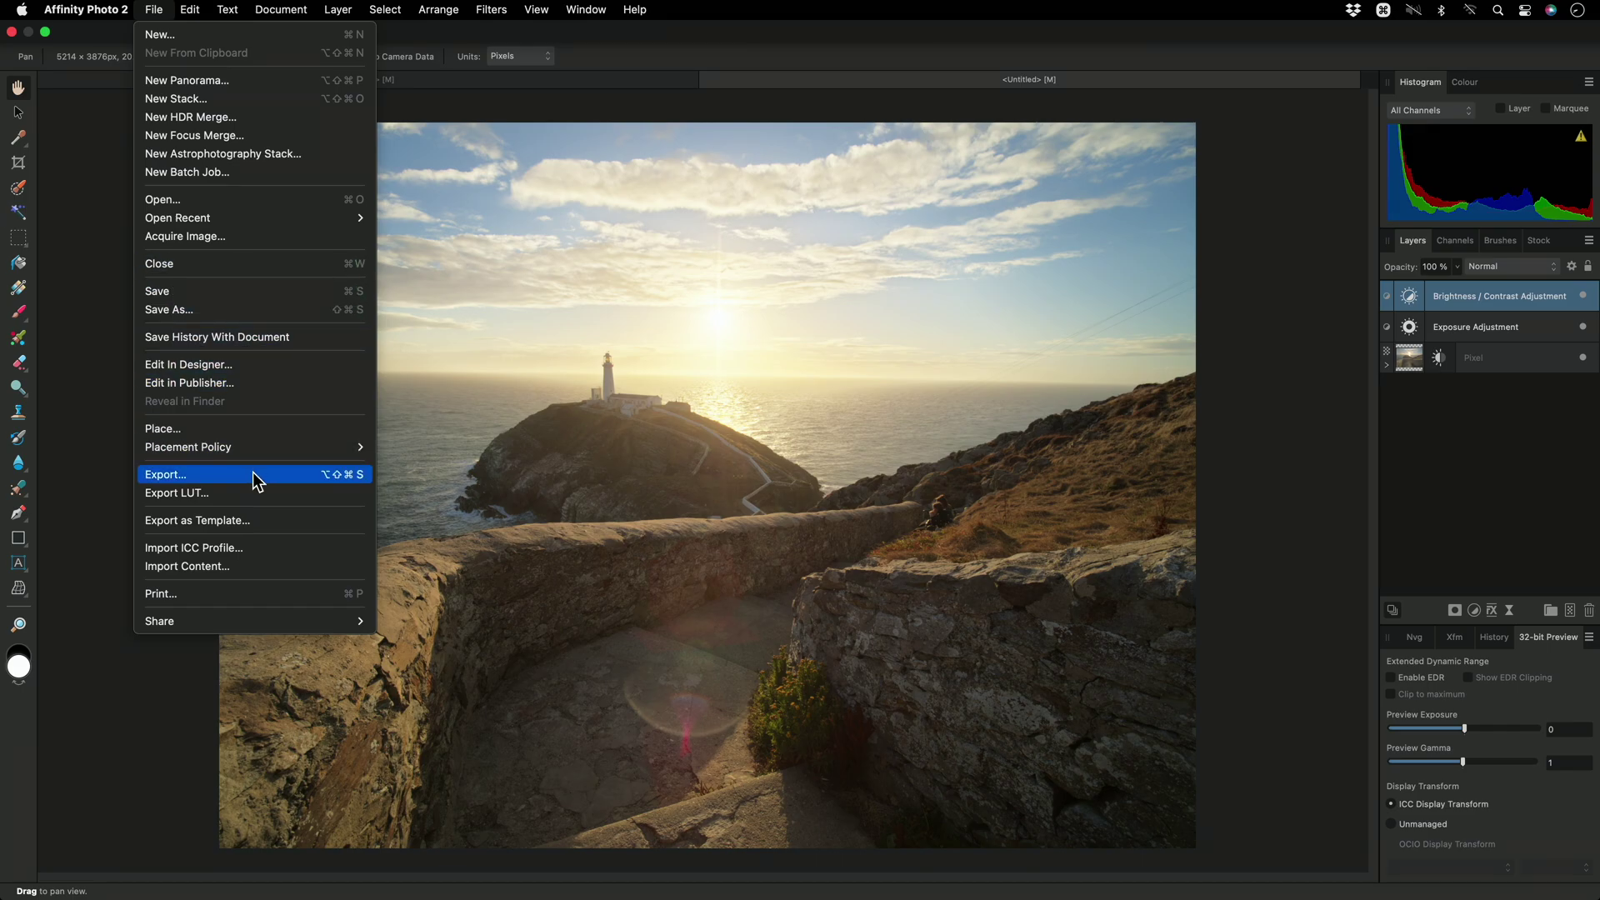
left_click(900, 457)
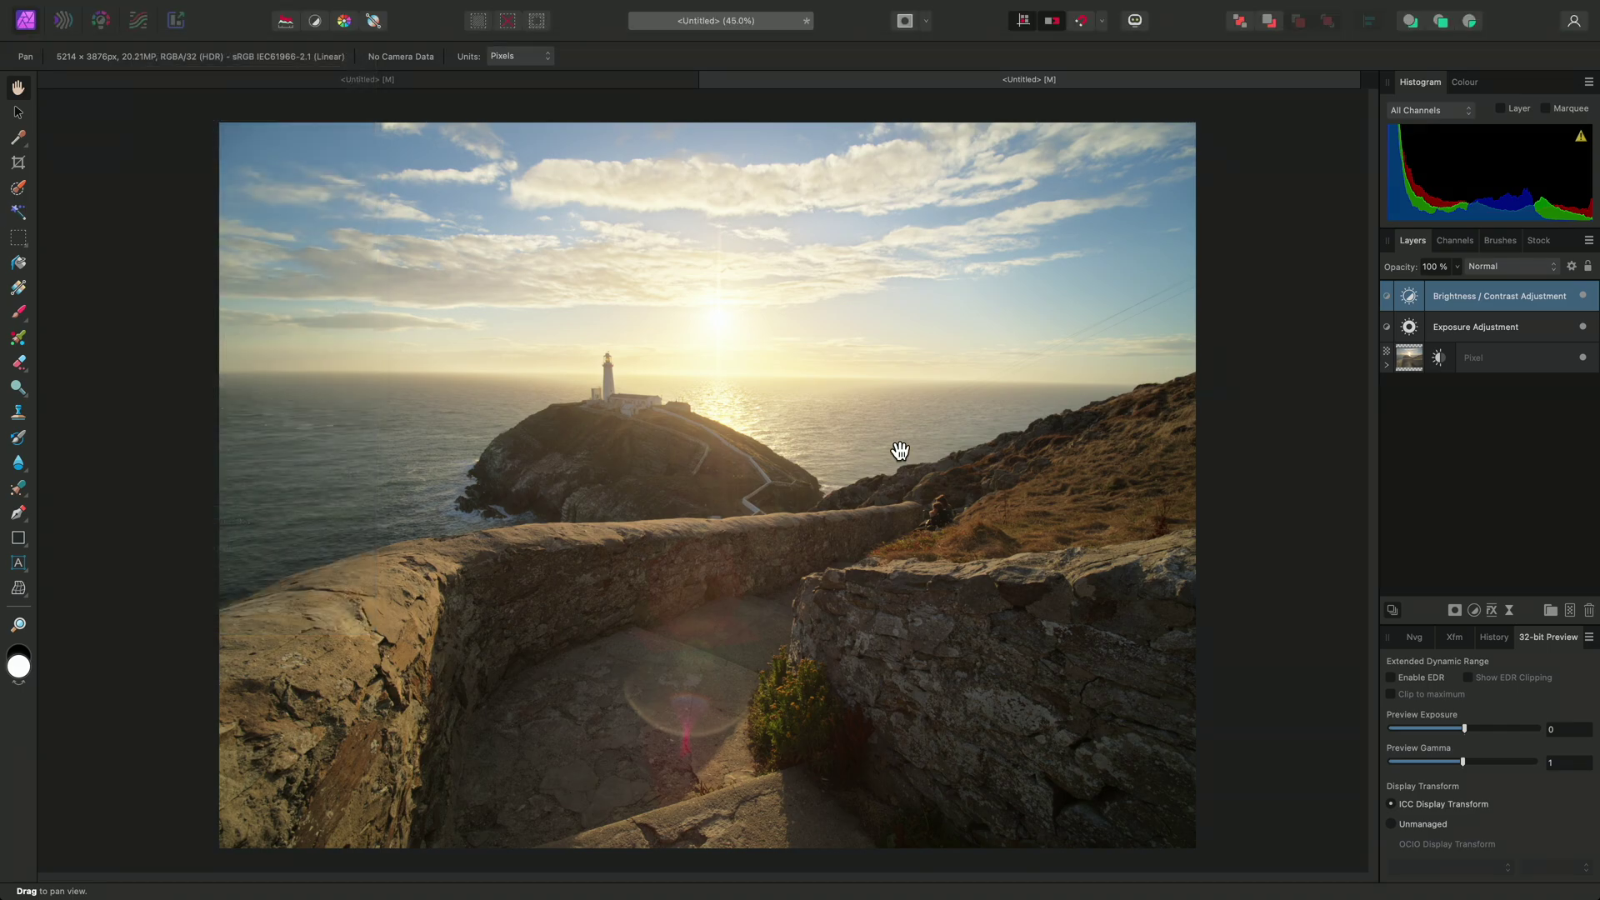